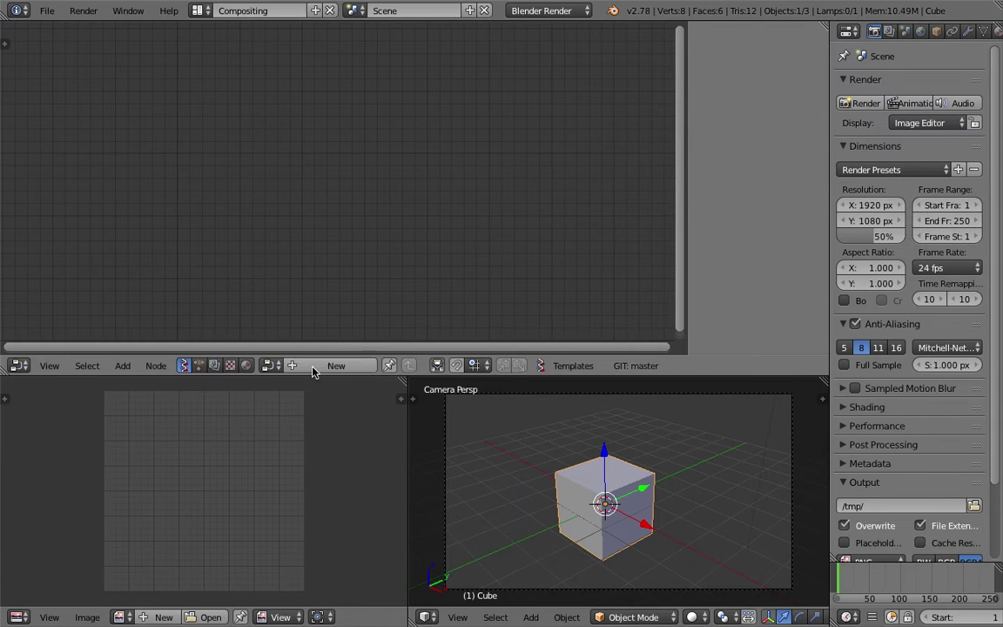
Step: Create a new Sverchok node tree and add a Select mesh elements by location node to it
{"action": "key", "text": "shift+a"}
{"action": "left_click", "coordinate": [276, 171]}
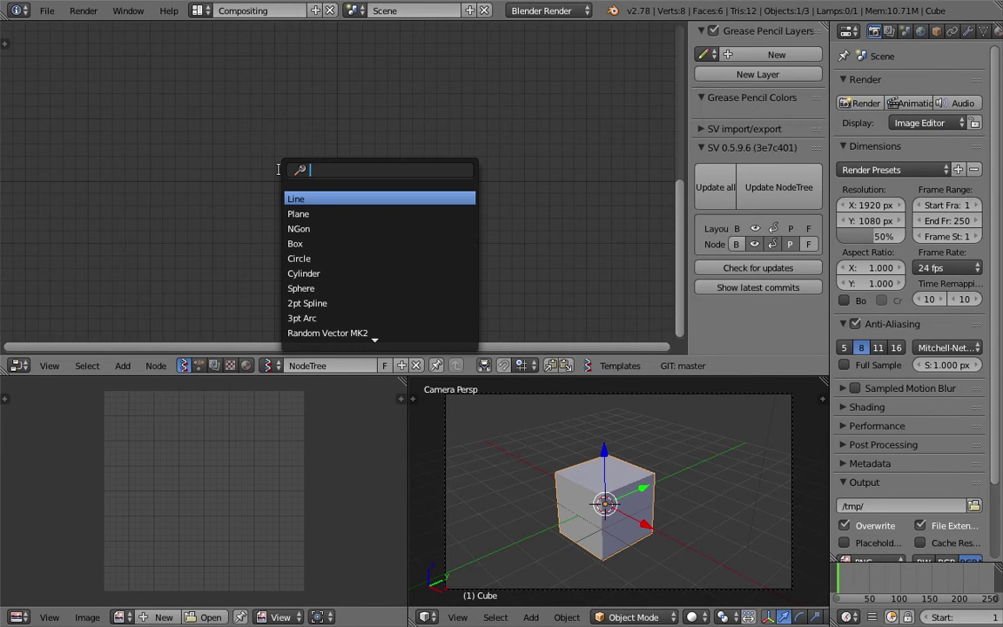
{"action": "type", "text": "sele"}
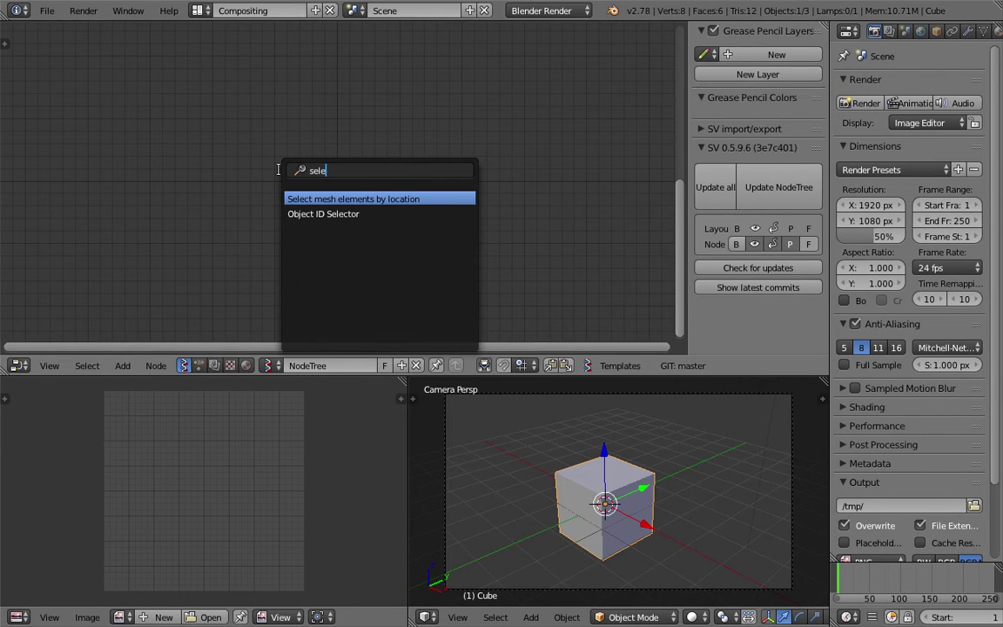
{"action": "key", "text": "Return"}
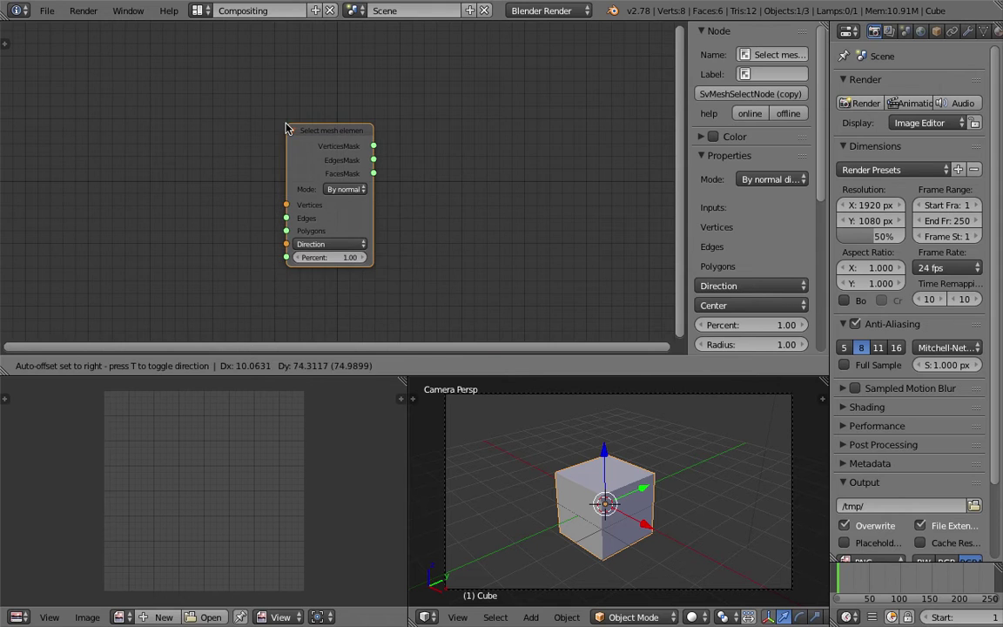
{"action": "left_click", "coordinate": [261, 114]}
Step: Enlarge the node editor and widen the Select mesh elements by location node
{"action": "left_click_drag", "start_coordinate": [688, 100], "coordinate": [874, 90]}
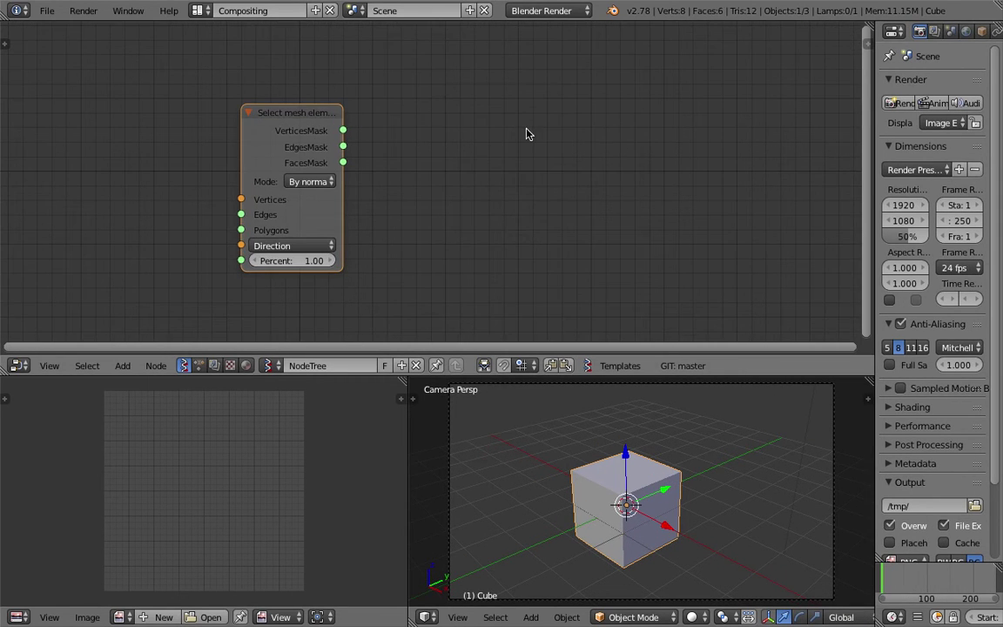
{"action": "key", "text": "space"}
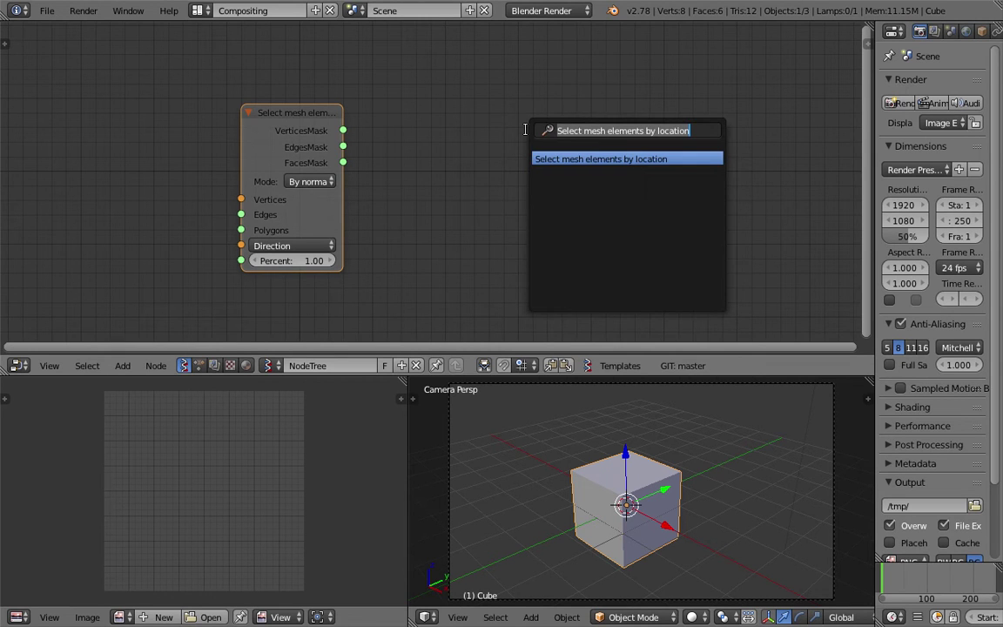
{"action": "key", "text": "Escape"}
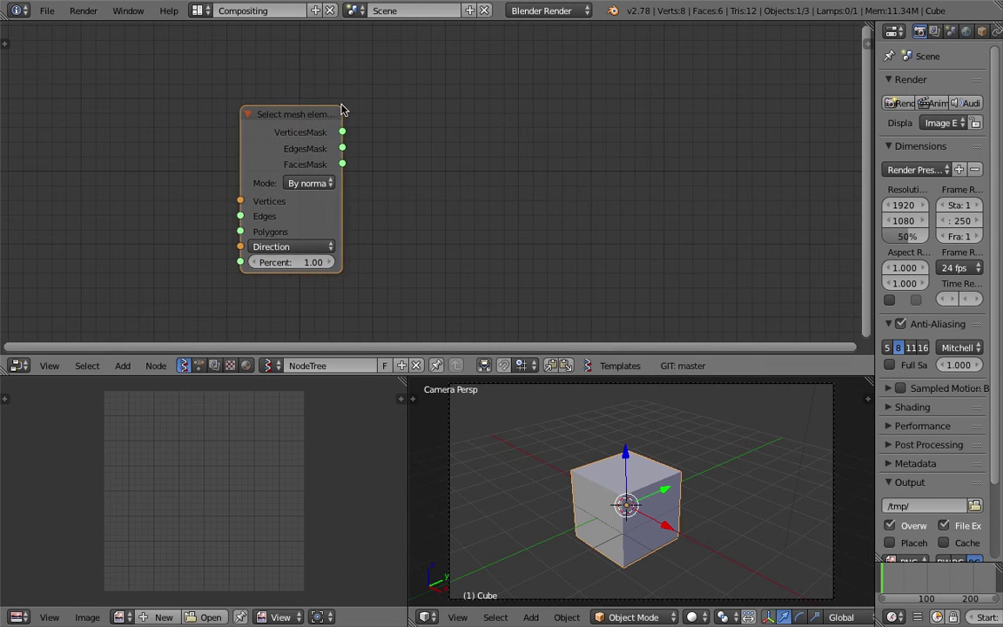
{"action": "left_click_drag", "start_coordinate": [339, 111], "coordinate": [362, 111]}
Step: Add a Proportional Edit Falloff node beside the selection node, widen it and align the two
{"action": "key", "text": "shift+a"}
{"action": "left_click", "coordinate": [497, 114]}
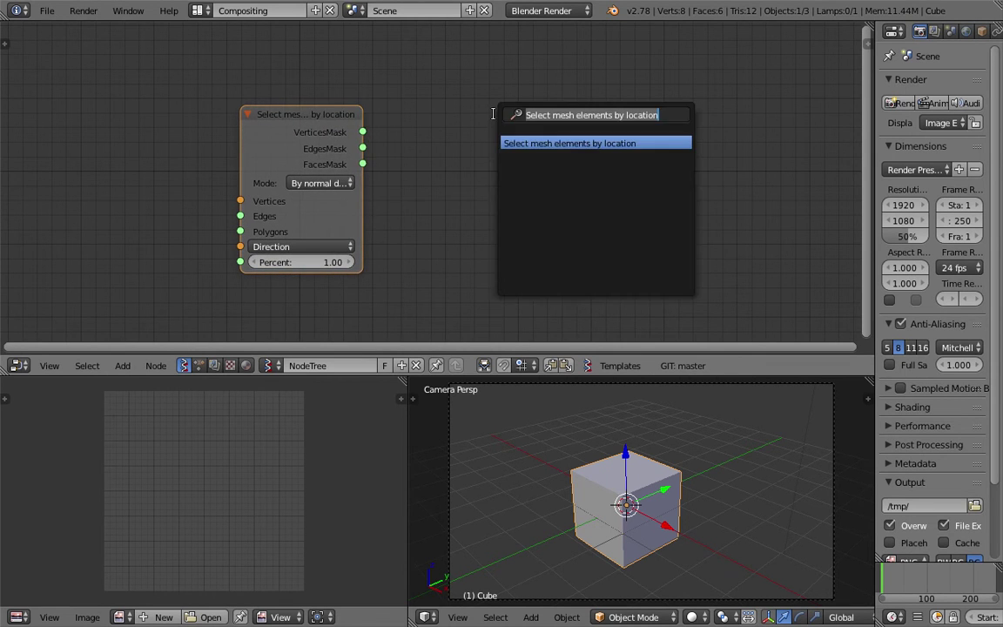
{"action": "type", "text": "prop"}
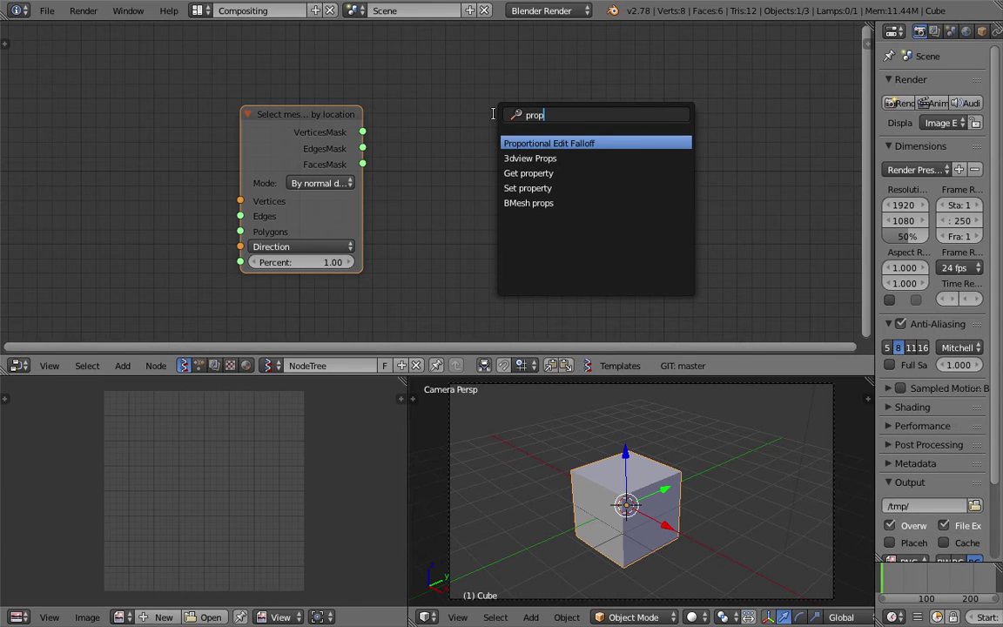
{"action": "key", "text": "Return"}
{"action": "left_click", "coordinate": [440, 121]}
{"action": "scroll", "coordinate": [531, 139], "scroll_direction": "up", "scroll_amount": 1}
{"action": "left_click_drag", "start_coordinate": [557, 128], "coordinate": [605, 129]}
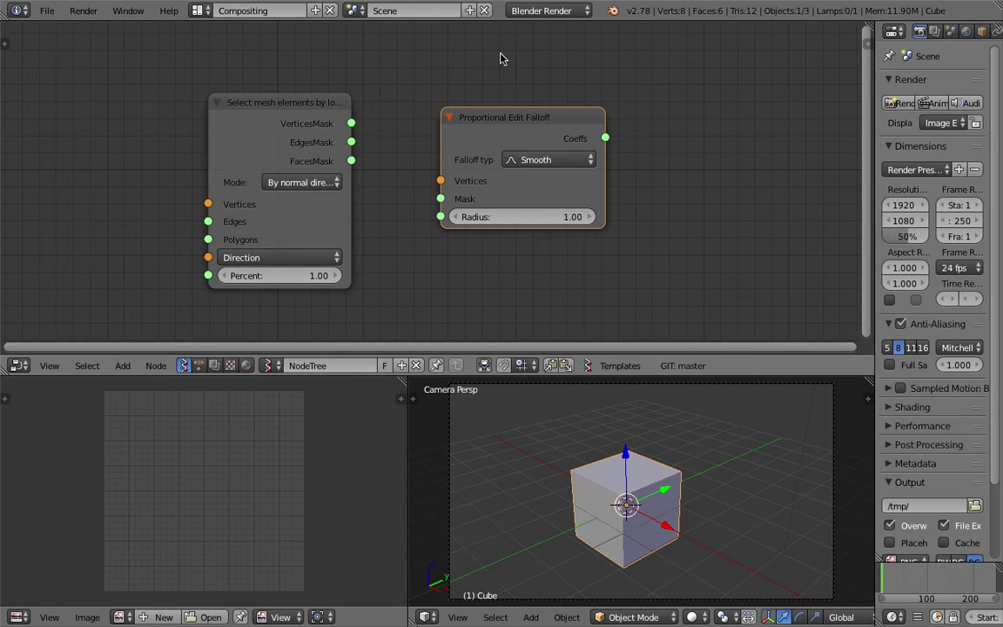
{"action": "left_click_drag", "start_coordinate": [525, 120], "coordinate": [518, 105]}
Step: Enlarge the 3D view and delete the default cube
{"action": "middle_click_drag", "start_coordinate": [670, 537], "coordinate": [664, 476]}
{"action": "scroll", "coordinate": [665, 476], "scroll_direction": "up", "scroll_amount": 4}
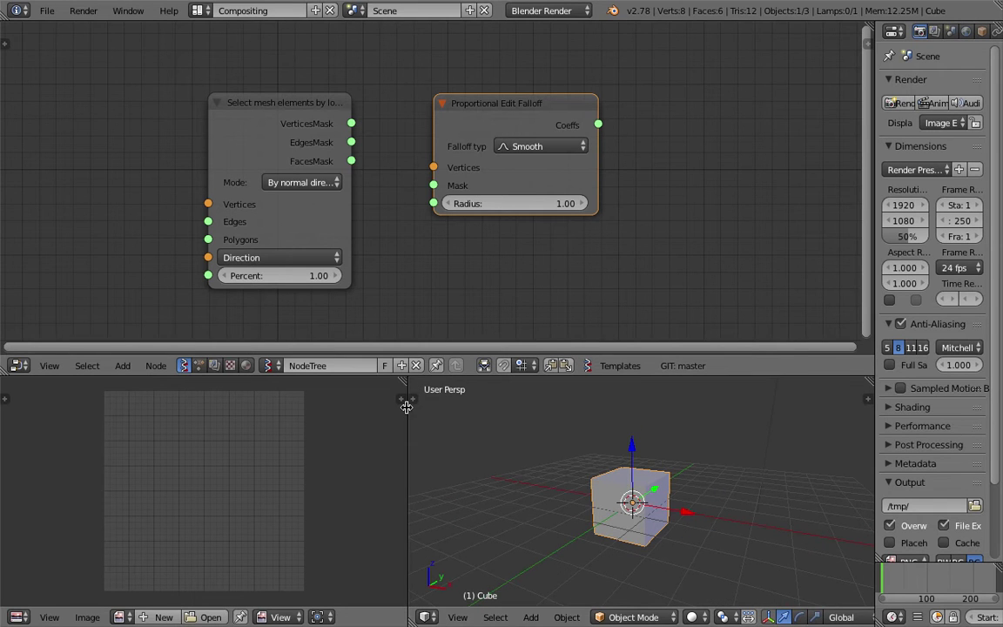
{"action": "left_click_drag", "start_coordinate": [408, 397], "coordinate": [260, 398]}
{"action": "middle_click_drag", "start_coordinate": [589, 484], "coordinate": [590, 475]}
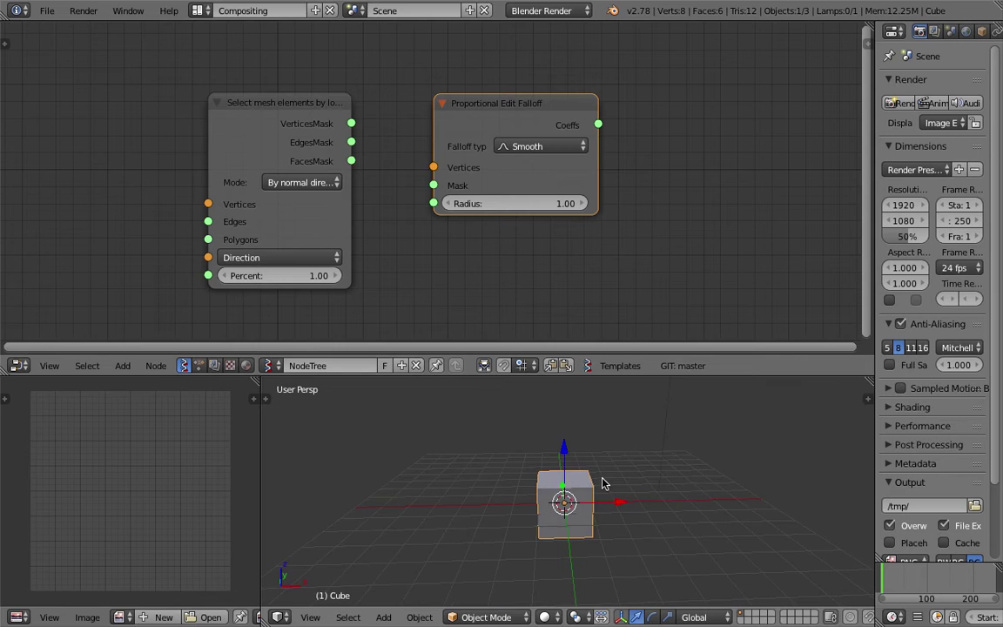
{"action": "key", "text": "Tab"}
{"action": "key", "text": "x"}
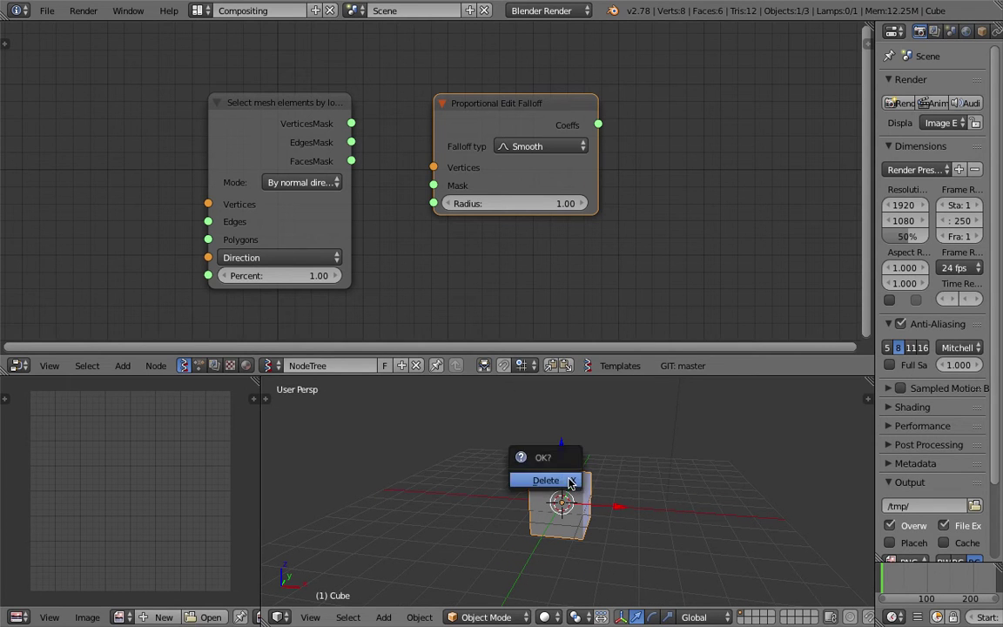
{"action": "left_click", "coordinate": [568, 477]}
Step: Add a Grid mesh to the scene
{"action": "key", "text": "shift+a"}
{"action": "mouse_move", "coordinate": [564, 386]}
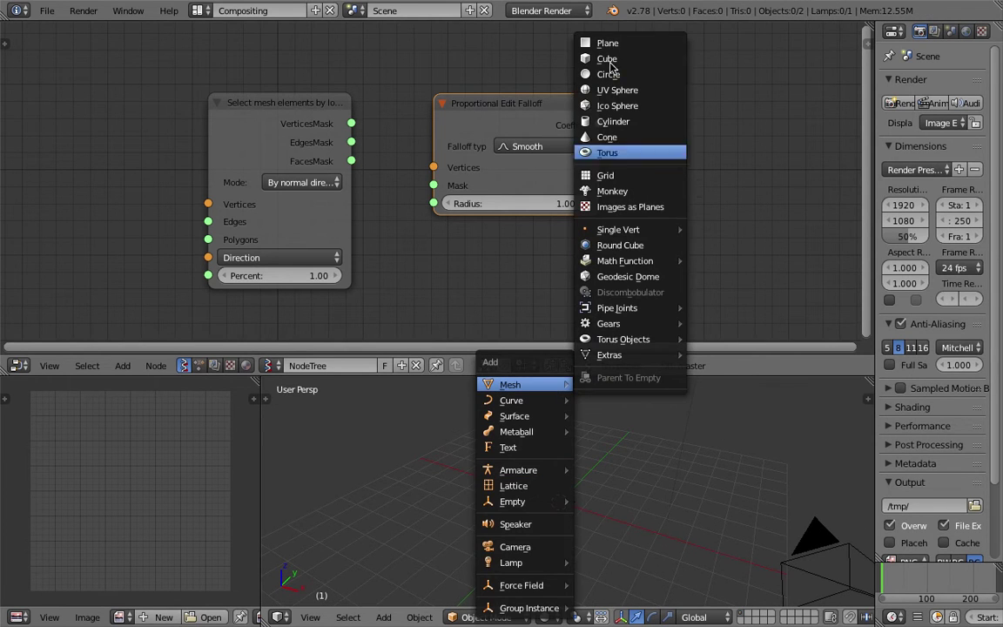
{"action": "left_click", "coordinate": [607, 175]}
{"action": "middle_click_drag", "start_coordinate": [581, 470], "coordinate": [508, 482]}
{"action": "scroll", "coordinate": [569, 497], "scroll_direction": "up", "scroll_amount": 2}
Step: Select the grid's centre face in Edit Mode and try raising it without proportional editing
{"action": "key", "text": "Tab"}
{"action": "left_click", "coordinate": [645, 491]}
{"action": "scroll", "coordinate": [583, 491], "scroll_direction": "up", "scroll_amount": 2}
{"action": "scroll", "coordinate": [582, 490], "scroll_direction": "up", "scroll_amount": 3}
{"action": "right_click", "coordinate": [535, 479]}
{"action": "scroll", "coordinate": [560, 490], "scroll_direction": "up", "scroll_amount": 3}
{"action": "key", "text": "g"}
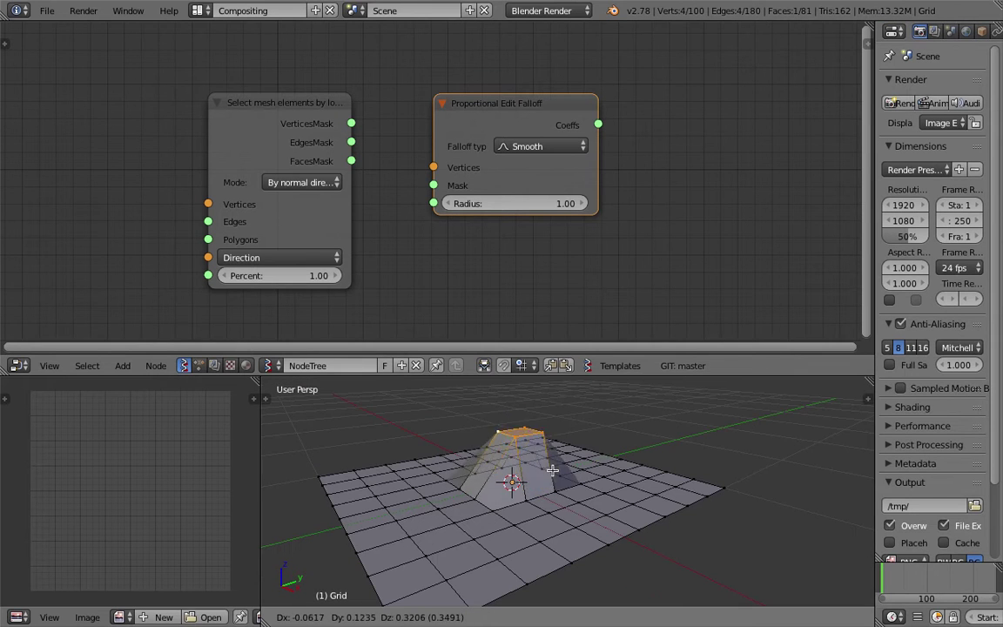
{"action": "right_click", "coordinate": [578, 457]}
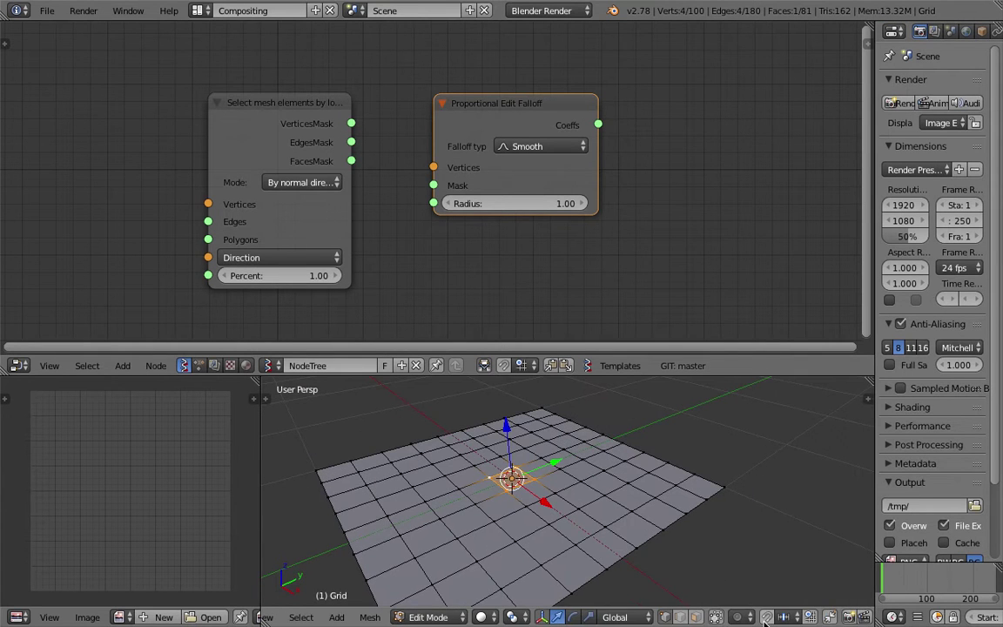
Step: Set proportional editing to Connected and raise the grid's centre face into a smooth hill with a proportional size of about 1.10
{"action": "scroll", "coordinate": [763, 621], "scroll_direction": "down", "scroll_amount": 1}
{"action": "left_click", "coordinate": [693, 617]}
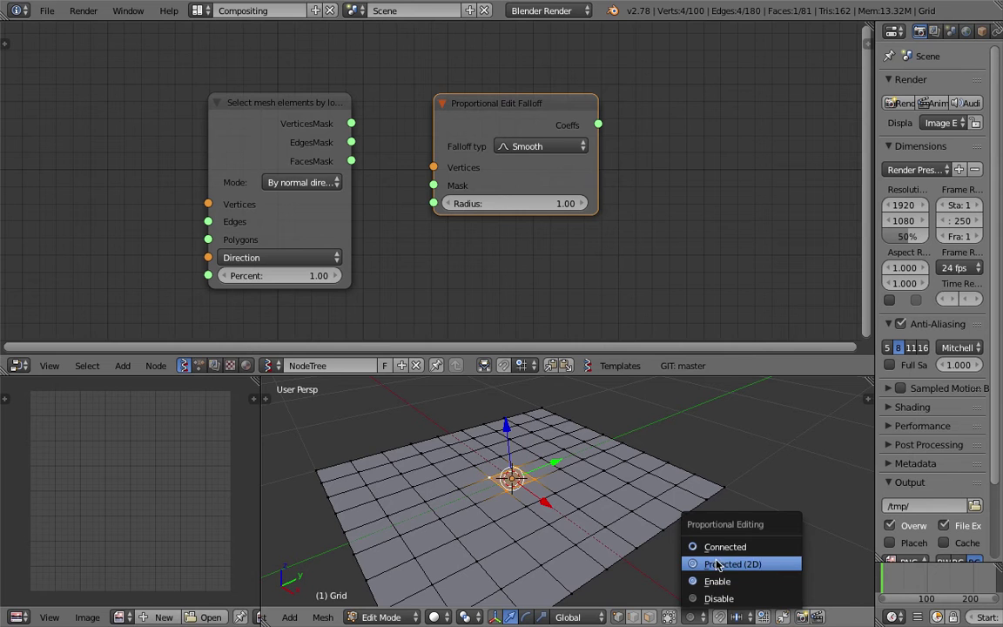
{"action": "left_click", "coordinate": [721, 547]}
{"action": "key", "text": "g"}
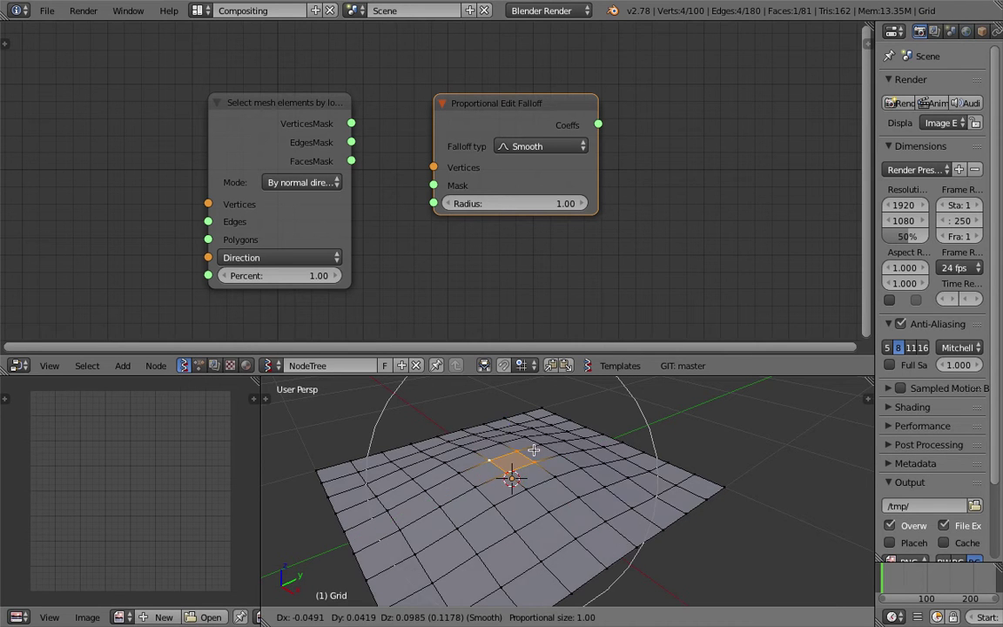
{"action": "scroll", "coordinate": [532, 414], "scroll_direction": "up", "scroll_amount": 5}
{"action": "scroll", "coordinate": [536, 413], "scroll_direction": "down", "scroll_amount": 10}
{"action": "scroll", "coordinate": [541, 392], "scroll_direction": "up", "scroll_amount": 12}
{"action": "scroll", "coordinate": [541, 597], "scroll_direction": "down", "scroll_amount": 8}
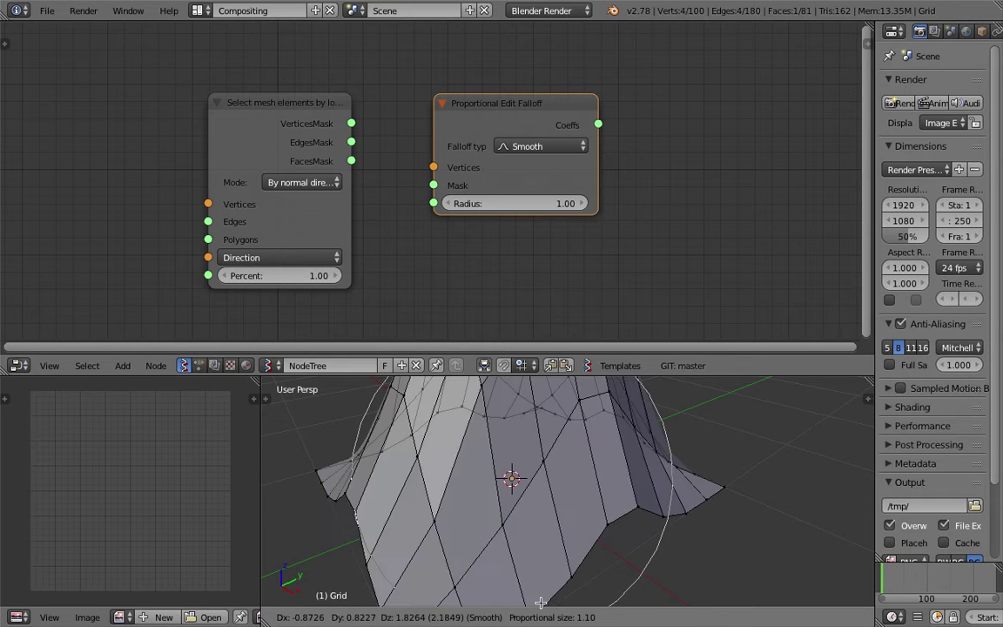
{"action": "left_click", "coordinate": [562, 405]}
{"action": "scroll", "coordinate": [575, 413], "scroll_direction": "down", "scroll_amount": 3}
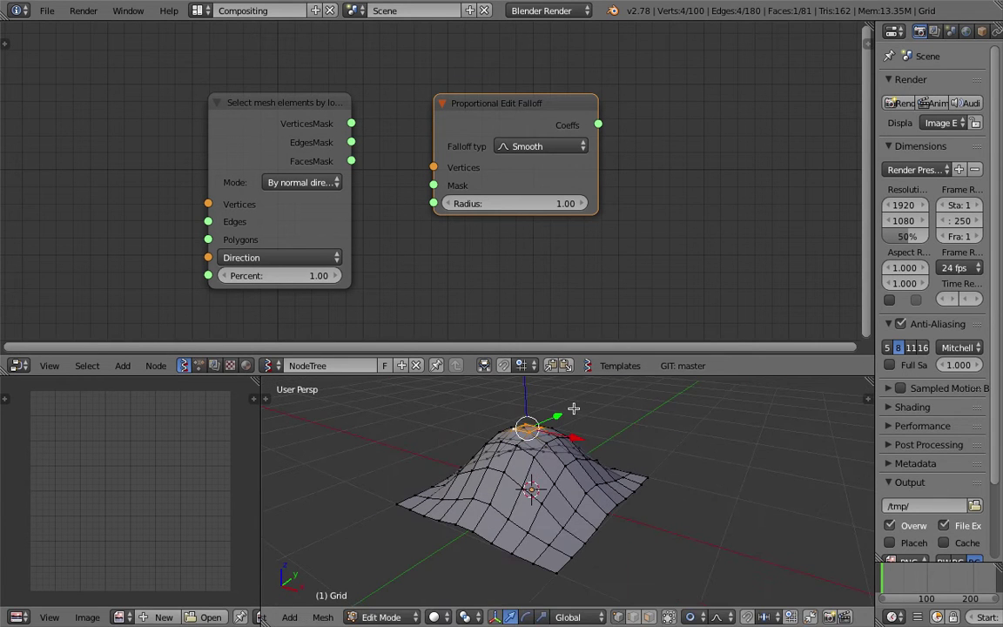
Step: Pull two opposite corner vertices of the grid upward with the smooth proportional falloff
{"action": "right_click_drag", "start_coordinate": [649, 475], "coordinate": [689, 446]}
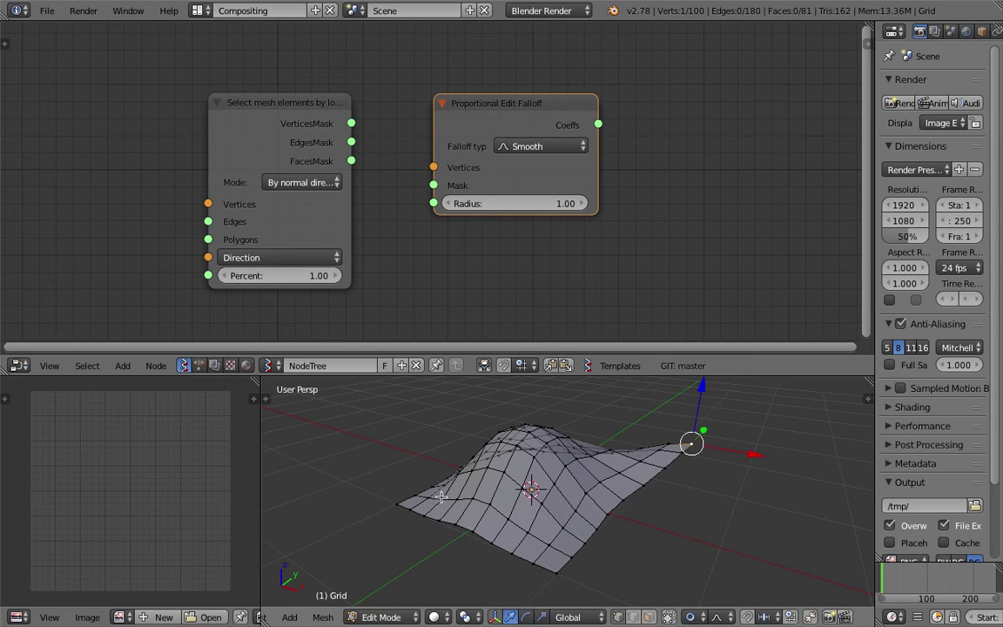
{"action": "key", "text": "g"}
{"action": "left_click", "coordinate": [369, 477]}
{"action": "scroll", "coordinate": [369, 476], "scroll_direction": "up", "scroll_amount": 2}
{"action": "scroll", "coordinate": [379, 490], "scroll_direction": "down", "scroll_amount": 3}
{"action": "key", "text": "g"}
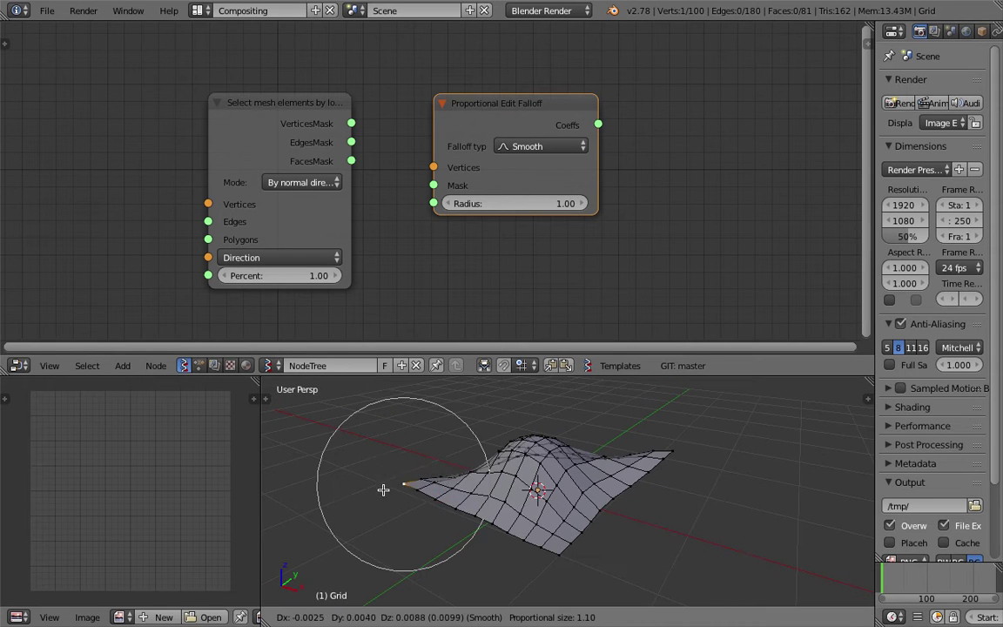
{"action": "scroll", "coordinate": [388, 472], "scroll_direction": "down", "scroll_amount": 3}
{"action": "left_click", "coordinate": [388, 472]}
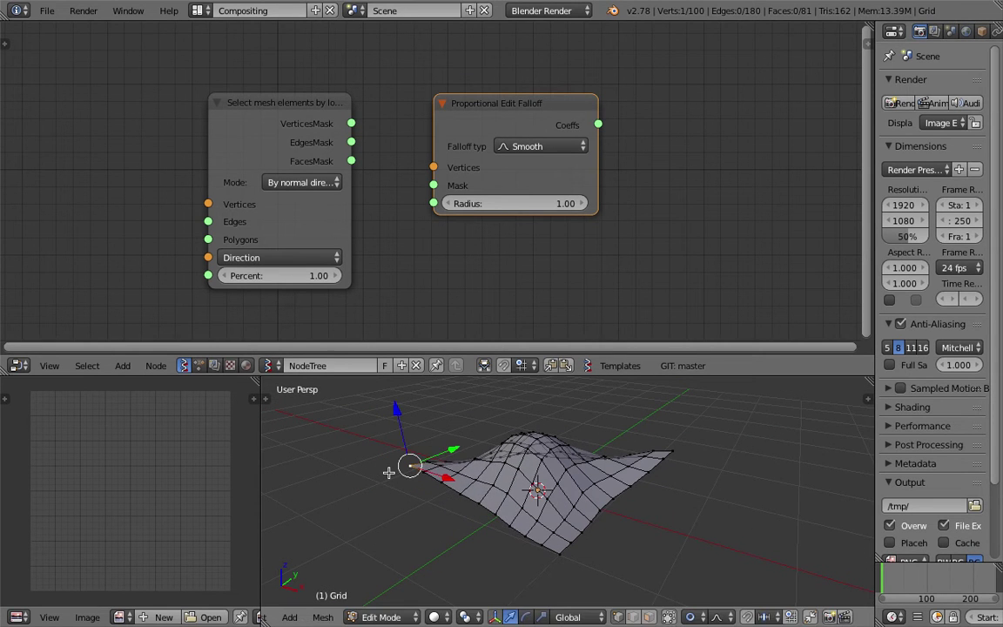
Step: Delete all objects from the scene in Object Mode and merge the image editor area into the 3D view
{"action": "key", "text": "Tab"}
{"action": "left_click", "coordinate": [348, 477]}
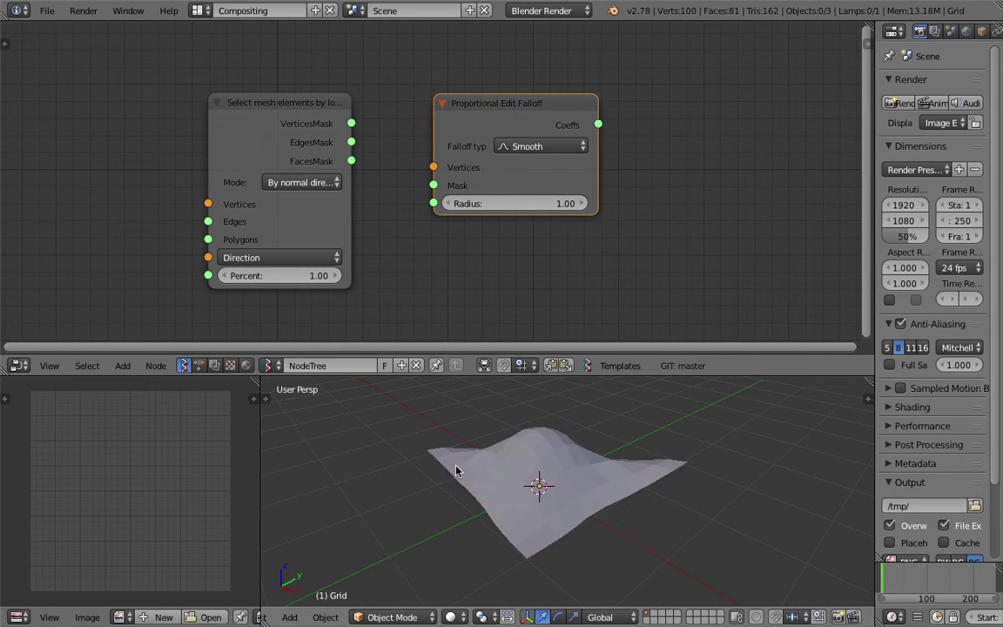
{"action": "key", "text": "x"}
{"action": "left_click", "coordinate": [456, 471]}
{"action": "left_click_drag", "start_coordinate": [259, 380], "coordinate": [230, 396]}
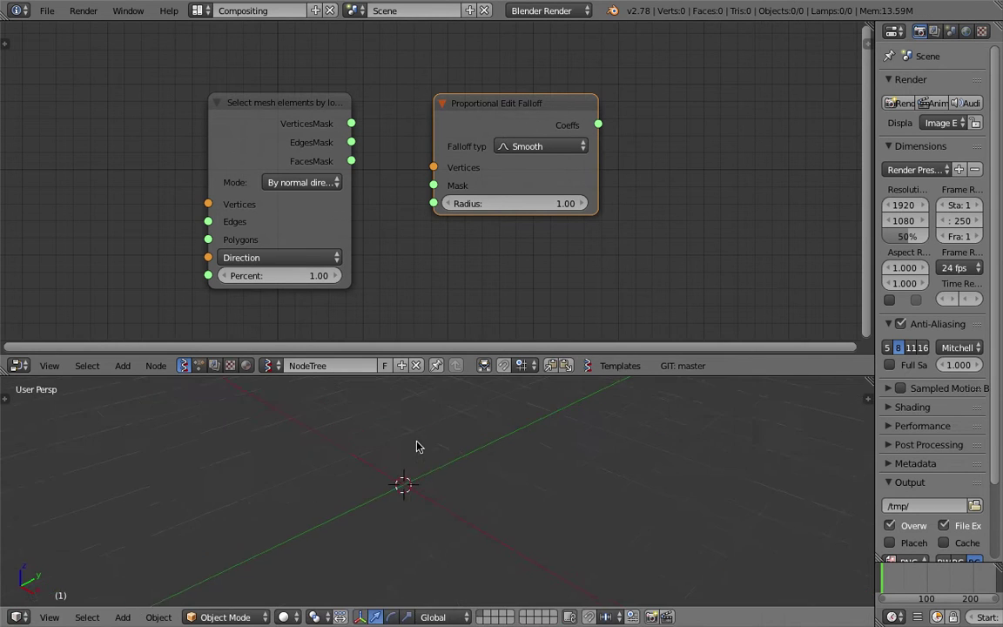
Step: Save the file to the Desktop under a name beginning with "proportional_"
{"action": "key", "text": "ctrl+s"}
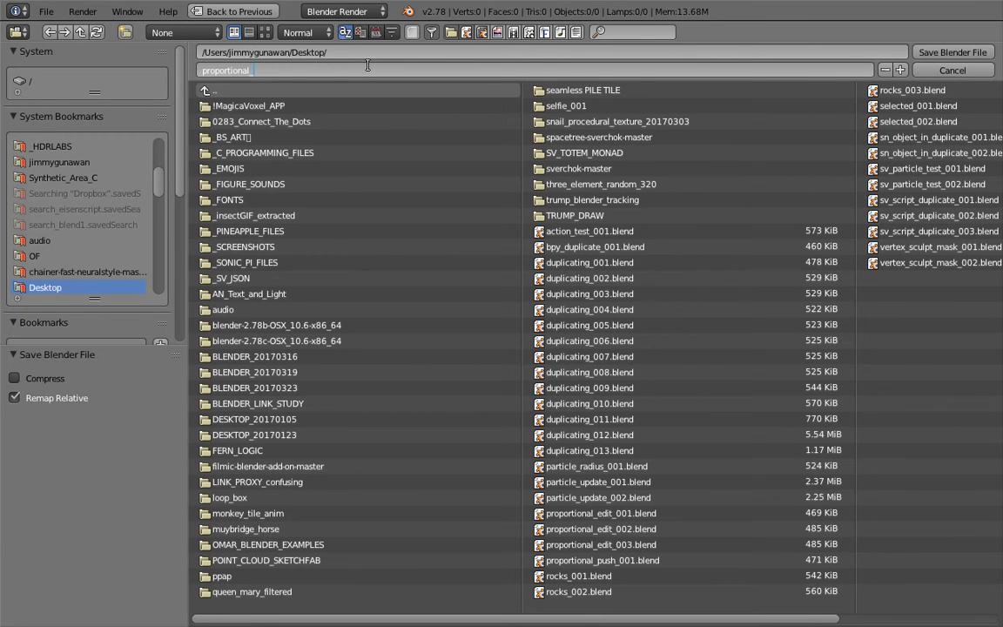
{"action": "key", "text": "Return"}
{"action": "left_click", "coordinate": [918, 52]}
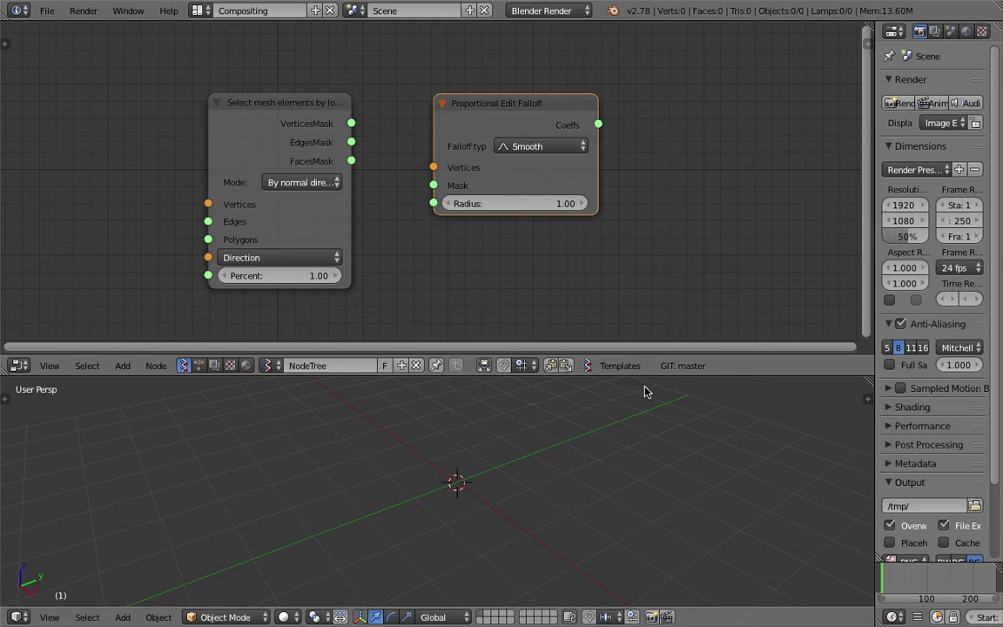
{"action": "left_click", "coordinate": [583, 403]}
Step: Add a Hexa Grid node before the selection node and make the node editor taller
{"action": "scroll", "coordinate": [225, 267], "scroll_direction": "down", "scroll_amount": 1}
{"action": "middle_click_drag", "start_coordinate": [226, 267], "coordinate": [292, 234]}
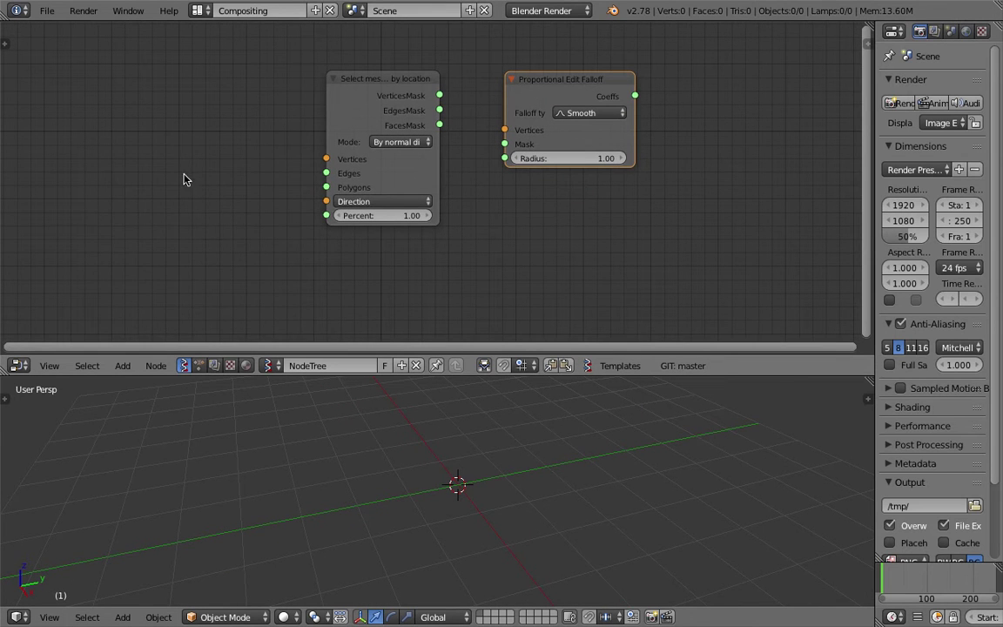
{"action": "key", "text": "space"}
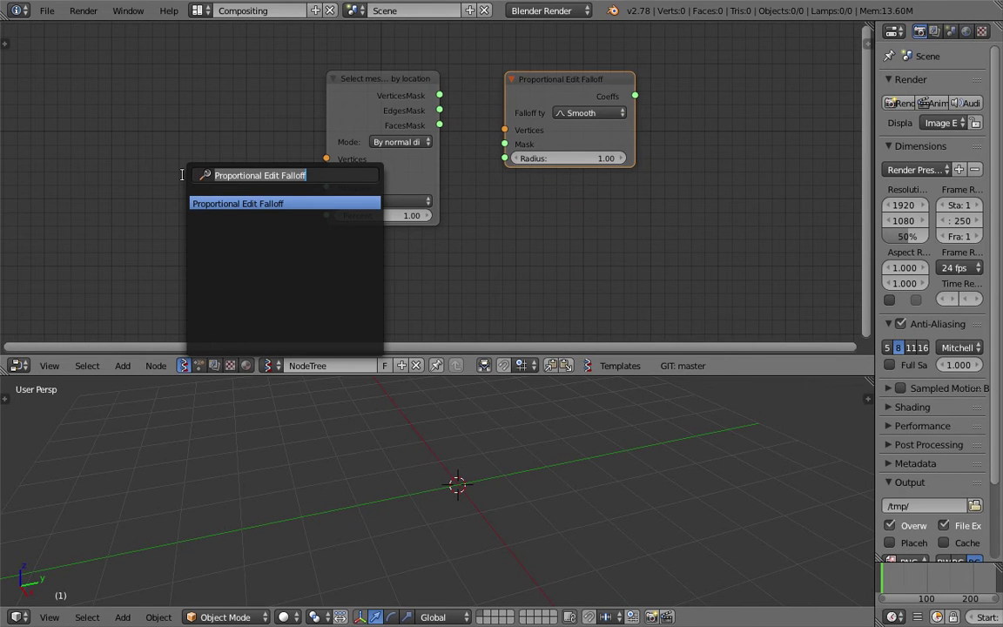
{"action": "type", "text": "hex"}
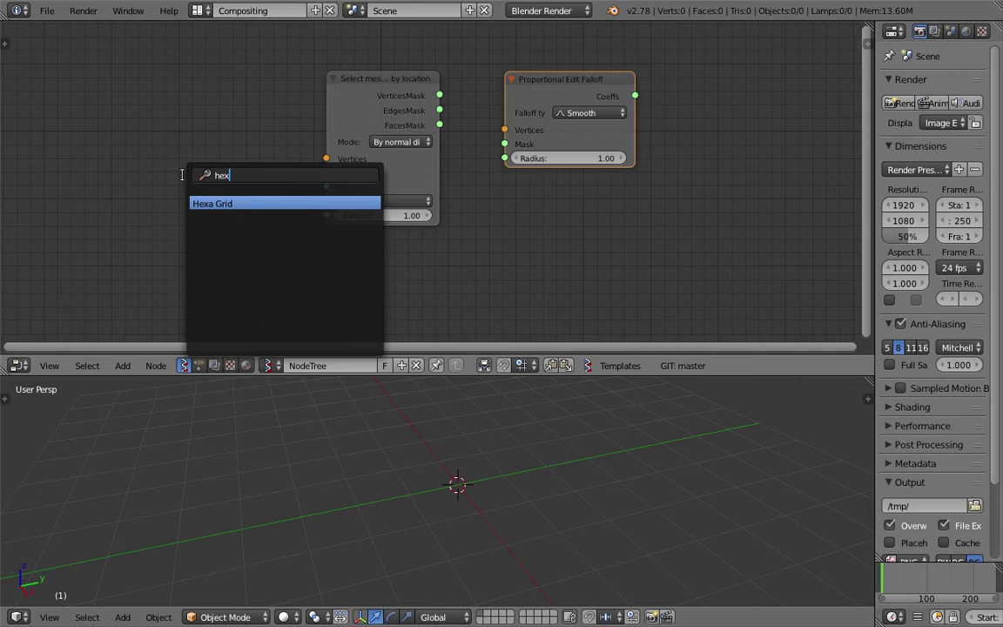
{"action": "key", "text": "Return"}
{"action": "left_click", "coordinate": [109, 122]}
{"action": "left_click_drag", "start_coordinate": [413, 377], "coordinate": [419, 411]}
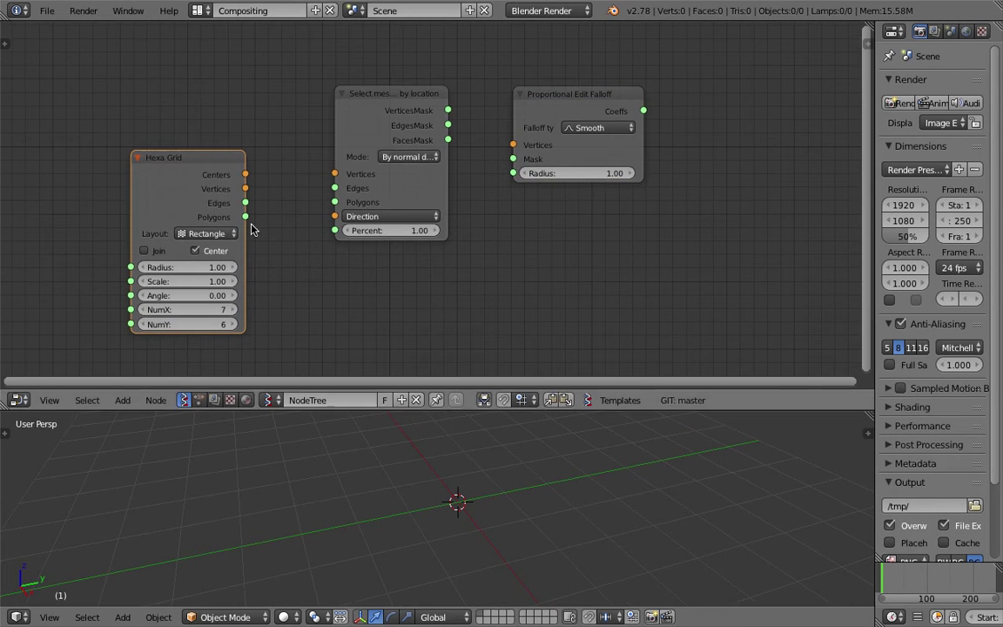
Step: Add a Viewer Draw node below the Proportional Edit Falloff node and save the file
{"action": "key", "text": "space"}
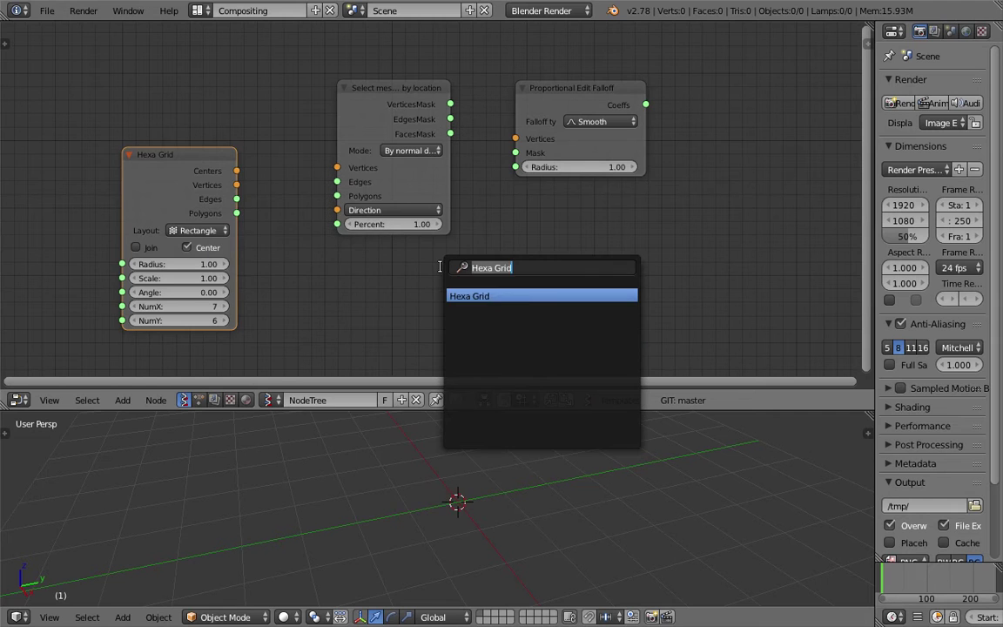
{"action": "type", "text": "vie"}
{"action": "left_click", "coordinate": [488, 295]}
{"action": "left_click", "coordinate": [535, 214]}
{"action": "middle_click_drag", "start_coordinate": [423, 234], "coordinate": [467, 215]}
{"action": "key", "text": "ctrl+s"}
{"action": "left_click", "coordinate": [467, 215]}
Step: Keep the Hexa Grid layout on Rectangle and connect its Centers to the Viewer Draw vertices and its Polygons to edg_pol
{"action": "left_click", "coordinate": [264, 210]}
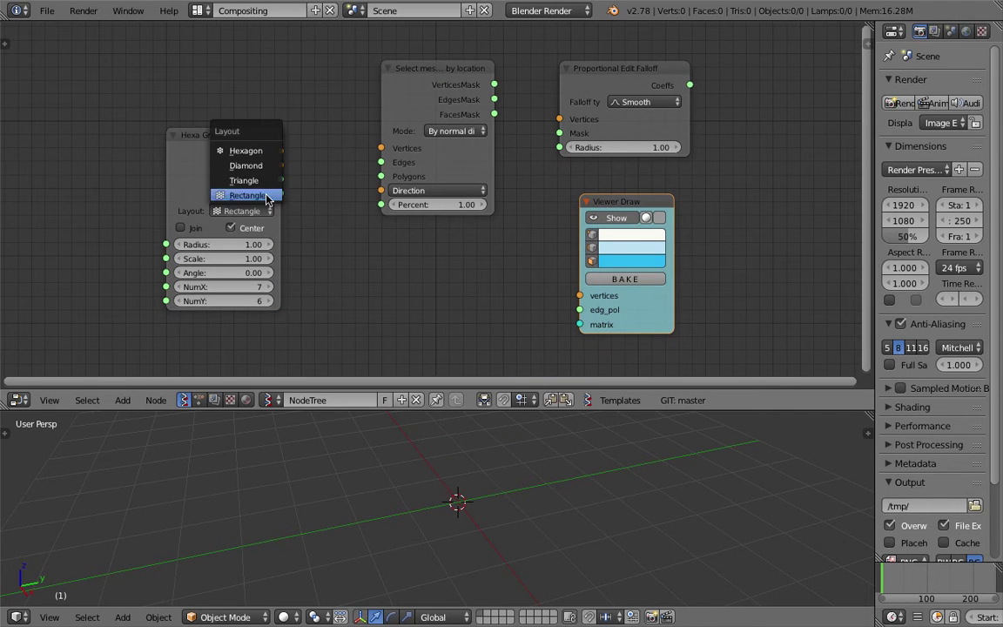
{"action": "left_click", "coordinate": [253, 196]}
{"action": "left_click_drag", "start_coordinate": [281, 151], "coordinate": [578, 295]}
{"action": "left_click_drag", "start_coordinate": [281, 193], "coordinate": [580, 310]}
{"action": "left_click_drag", "start_coordinate": [231, 155], "coordinate": [216, 200]}
{"action": "left_click_drag", "start_coordinate": [591, 199], "coordinate": [610, 204]}
{"action": "middle_click_drag", "start_coordinate": [411, 228], "coordinate": [419, 195]}
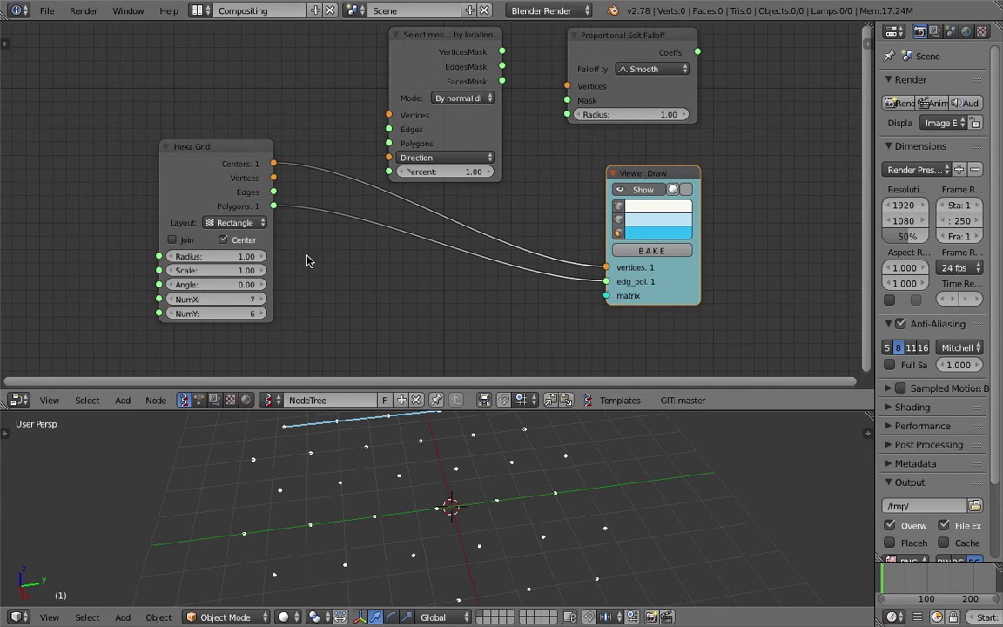
Step: Enable Join on the Hexa Grid node and make the node editor taller
{"action": "left_click", "coordinate": [178, 242]}
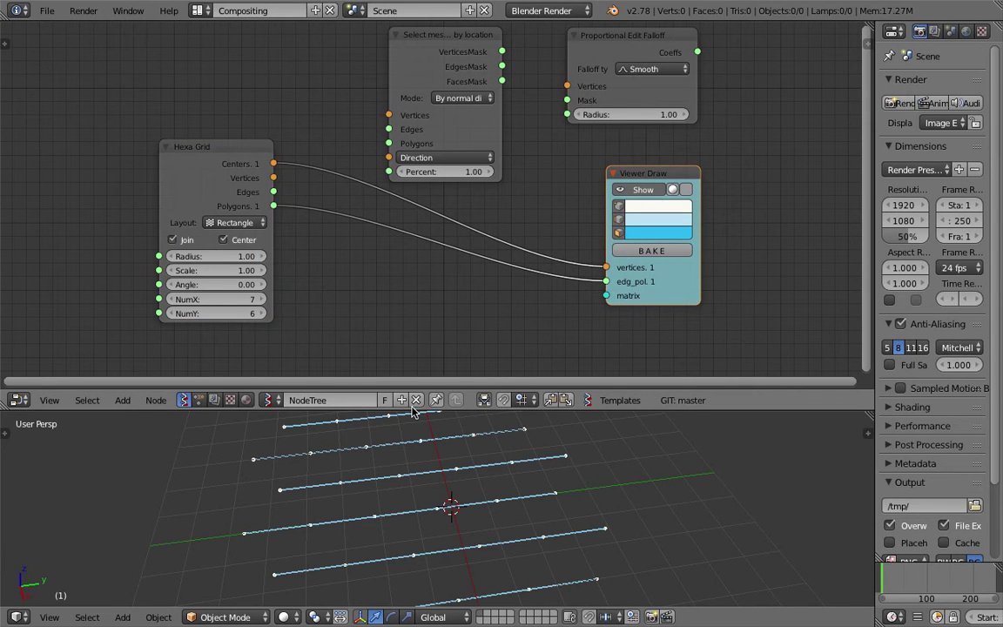
{"action": "left_click_drag", "start_coordinate": [413, 411], "coordinate": [411, 451]}
{"action": "scroll", "coordinate": [361, 328], "scroll_direction": "up", "scroll_amount": 2}
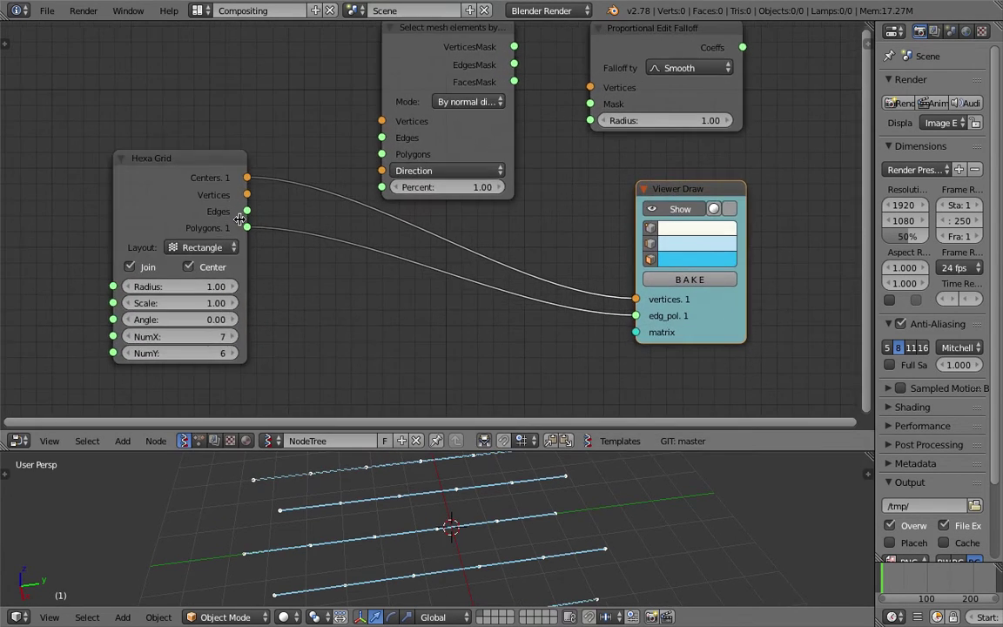
Step: Connect the Hexa Grid Vertices to the Viewer Draw vertices in place of Centers and reposition the Hexa Grid node clear of the others
{"action": "left_click_drag", "start_coordinate": [224, 178], "coordinate": [429, 219]}
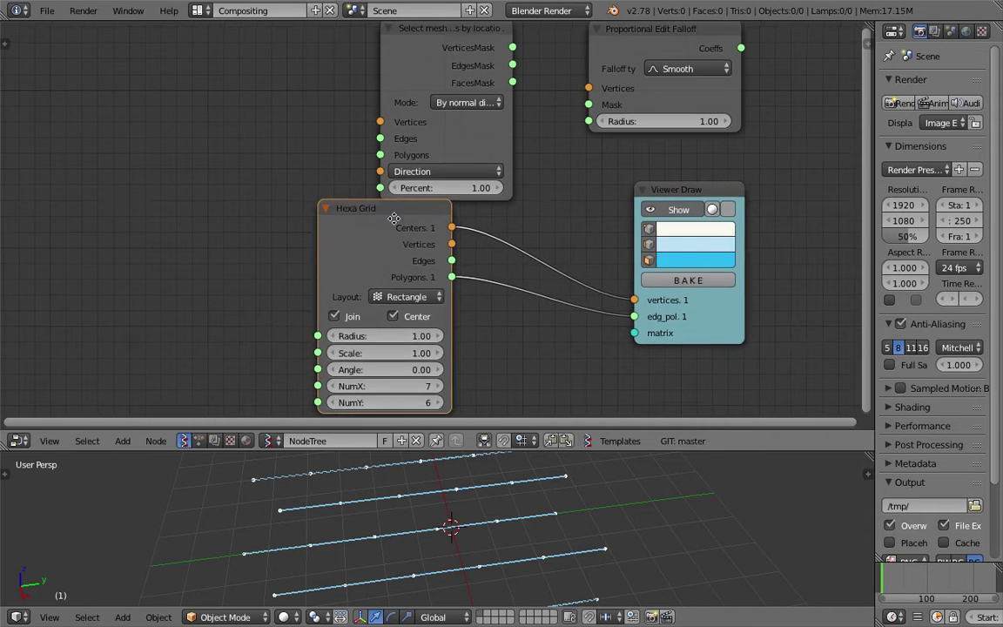
{"action": "scroll", "coordinate": [389, 239], "scroll_direction": "up", "scroll_amount": 1}
{"action": "left_click_drag", "start_coordinate": [410, 255], "coordinate": [635, 328]}
{"action": "scroll", "coordinate": [514, 248], "scroll_direction": "down", "scroll_amount": 2}
{"action": "middle_click_drag", "start_coordinate": [491, 231], "coordinate": [521, 166]}
{"action": "left_click_drag", "start_coordinate": [385, 154], "coordinate": [223, 144]}
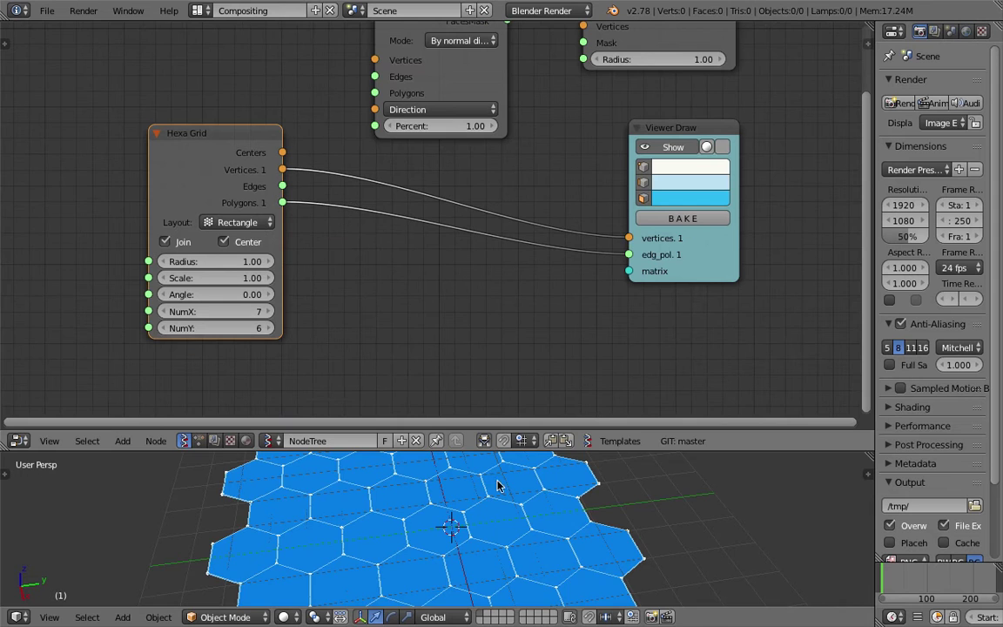
Step: Set both NumX and NumY of the Hexa Grid to 12 and save the file
{"action": "scroll", "coordinate": [444, 515], "scroll_direction": "down", "scroll_amount": 6}
{"action": "middle_click_drag", "start_coordinate": [421, 525], "coordinate": [428, 531]}
{"action": "left_click_drag", "start_coordinate": [218, 310], "coordinate": [239, 327]}
{"action": "middle_click_drag", "start_coordinate": [532, 515], "coordinate": [480, 516]}
{"action": "key", "text": "ctrl+s"}
Step: Make the 3D view taller to show the whole hexagonal grid and save the file
{"action": "left_click", "coordinate": [480, 513]}
{"action": "left_click", "coordinate": [511, 528]}
{"action": "middle_click_drag", "start_coordinate": [618, 519], "coordinate": [559, 504], "text": "shift"}
{"action": "left_click_drag", "start_coordinate": [573, 450], "coordinate": [573, 300]}
{"action": "middle_click_drag", "start_coordinate": [585, 423], "coordinate": [487, 428]}
{"action": "key", "text": "ctrl+s"}
{"action": "left_click", "coordinate": [505, 416]}
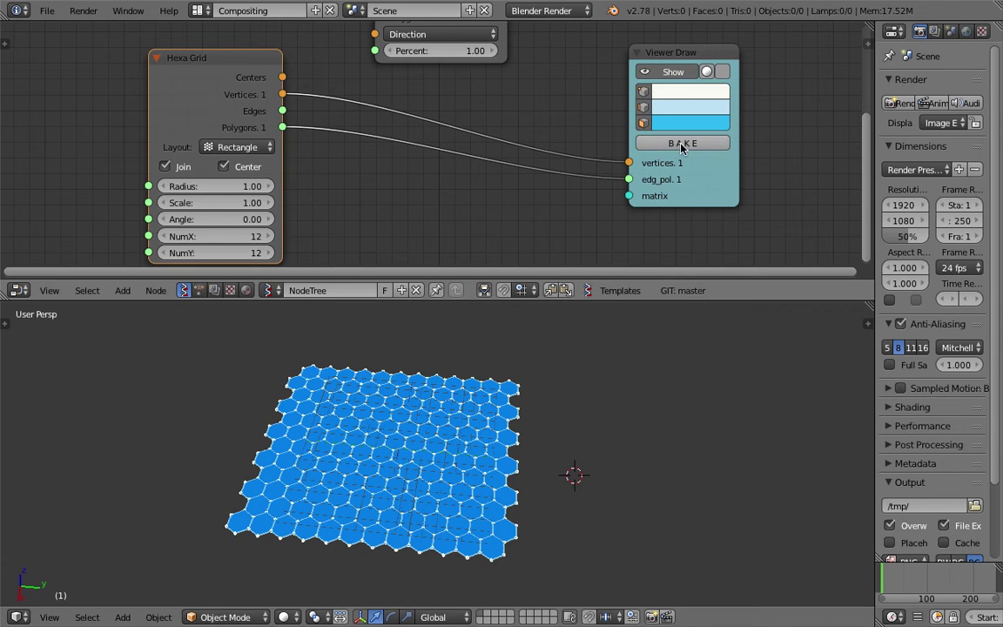
Step: Bake the hexagonal grid from Viewer Draw into a mesh object and move it beside the grid preview
{"action": "left_click", "coordinate": [680, 146]}
{"action": "right_click", "coordinate": [448, 419]}
{"action": "key", "text": "g"}
{"action": "left_click", "coordinate": [732, 407]}
{"action": "middle_click_drag", "start_coordinate": [732, 408], "coordinate": [564, 406], "text": "shift"}
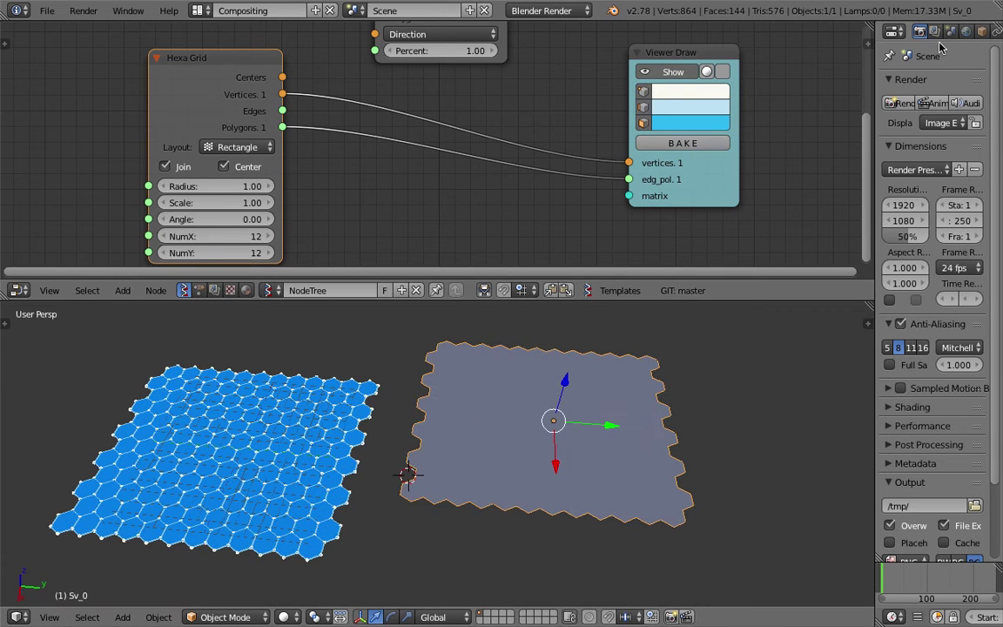
Step: Add a Smooth modifier to the baked mesh and set its factor to 1.610
{"action": "left_click", "coordinate": [954, 31]}
{"action": "left_click", "coordinate": [938, 85]}
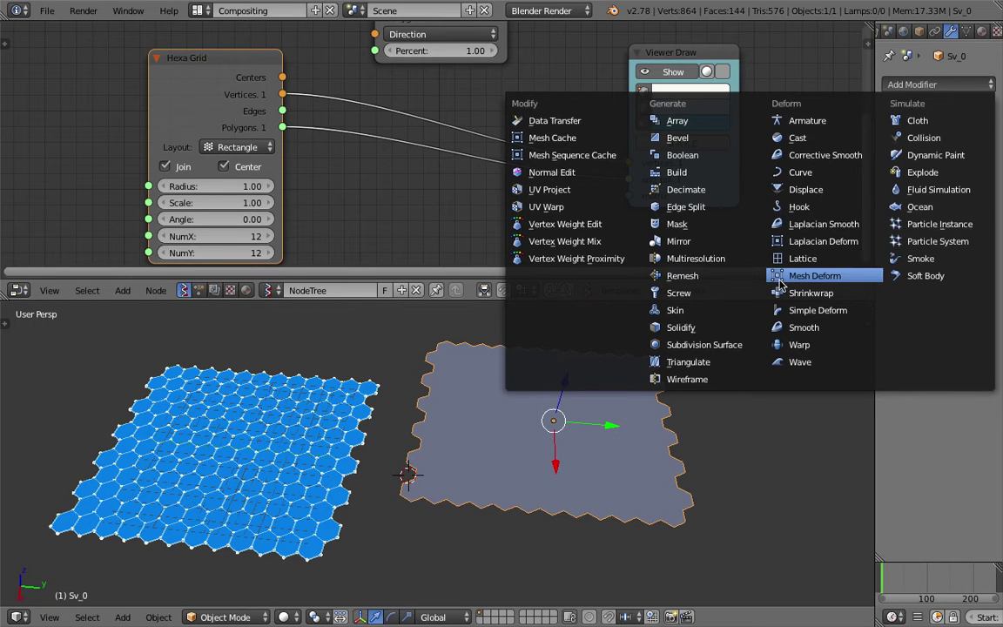
{"action": "left_click", "coordinate": [798, 335]}
{"action": "middle_click_drag", "start_coordinate": [683, 374], "coordinate": [514, 370]}
{"action": "left_click_drag", "start_coordinate": [949, 157], "coordinate": [999, 157]}
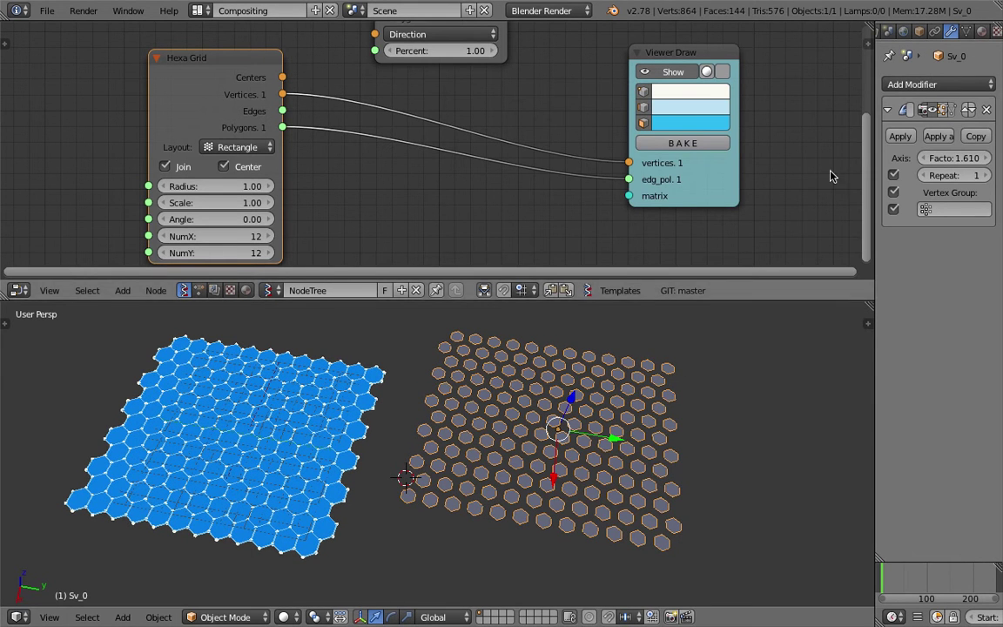
Step: Delete the baked mesh object with its Smooth modifier
{"action": "middle_click_drag", "start_coordinate": [597, 471], "coordinate": [574, 463]}
{"action": "key", "text": "Delete"}
{"action": "middle_click_drag", "start_coordinate": [387, 436], "coordinate": [490, 403]}
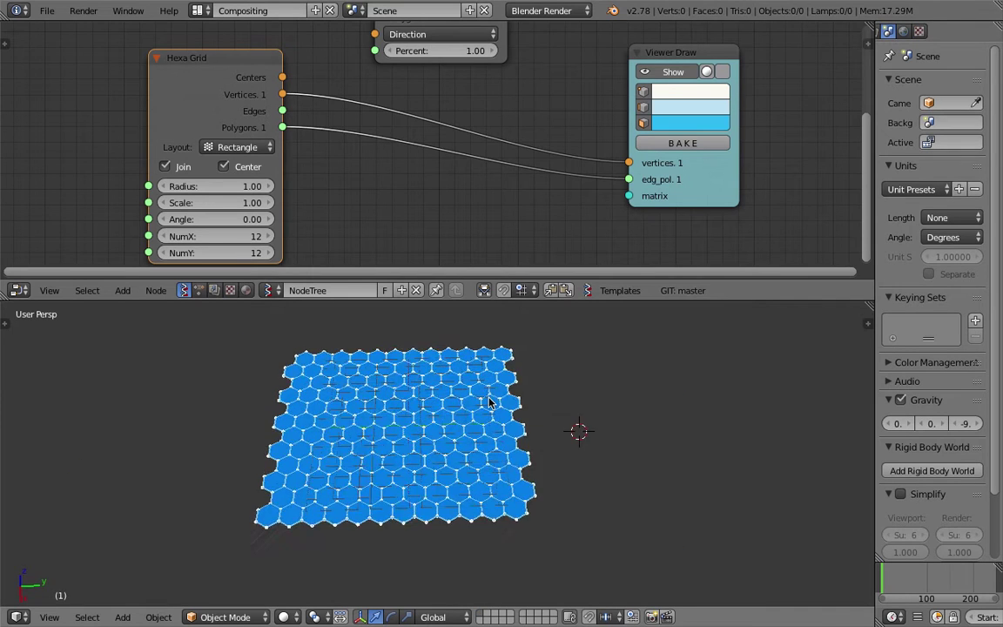
Step: Make the node editor taller and shift the Hexa Grid node away from the selection node
{"action": "scroll", "coordinate": [491, 409], "scroll_direction": "up", "scroll_amount": 3}
{"action": "scroll", "coordinate": [352, 426], "scroll_direction": "up", "scroll_amount": 2}
{"action": "middle_click_drag", "start_coordinate": [374, 447], "coordinate": [486, 446]}
{"action": "scroll", "coordinate": [441, 443], "scroll_direction": "down", "scroll_amount": 2}
{"action": "middle_click_drag", "start_coordinate": [543, 240], "coordinate": [535, 250]}
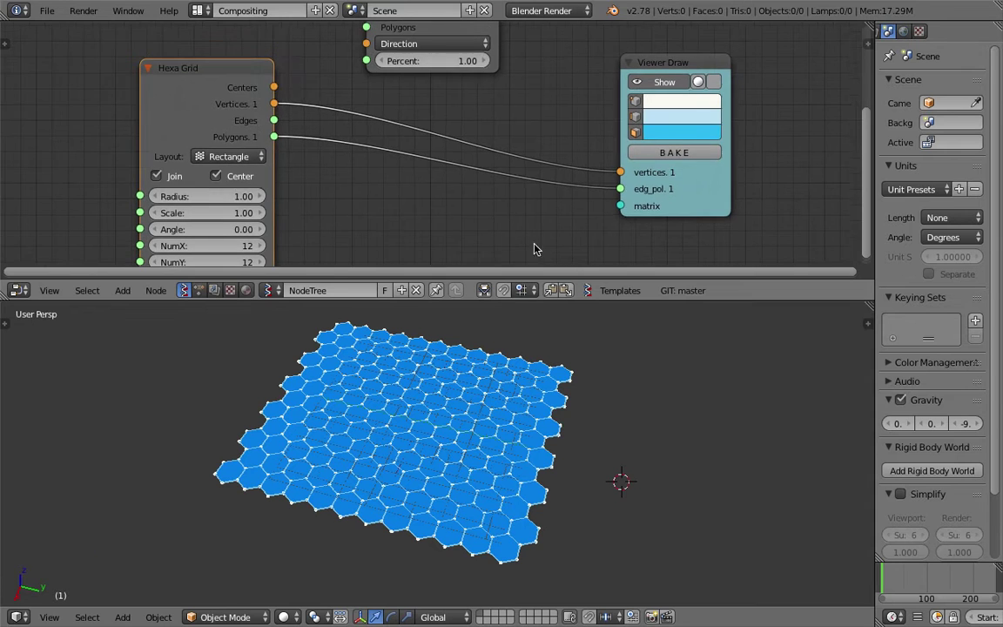
{"action": "left_click_drag", "start_coordinate": [567, 301], "coordinate": [541, 410]}
{"action": "scroll", "coordinate": [433, 244], "scroll_direction": "down", "scroll_amount": 4}
{"action": "middle_click_drag", "start_coordinate": [431, 242], "coordinate": [432, 282]}
{"action": "scroll", "coordinate": [432, 282], "scroll_direction": "up", "scroll_amount": 2}
{"action": "left_click_drag", "start_coordinate": [241, 193], "coordinate": [202, 188]}
Step: Widen the Select mesh elements by location node and set its mode to By center and radius
{"action": "middle_click_drag", "start_coordinate": [380, 70], "coordinate": [333, 80]}
{"action": "mouse_move", "coordinate": [329, 74]}
{"action": "left_mouse_down"}
{"action": "mouse_move", "coordinate": [284, 69]}
{"action": "mouse_move", "coordinate": [328, 71]}
{"action": "left_mouse_up"}
{"action": "left_click", "coordinate": [363, 98]}
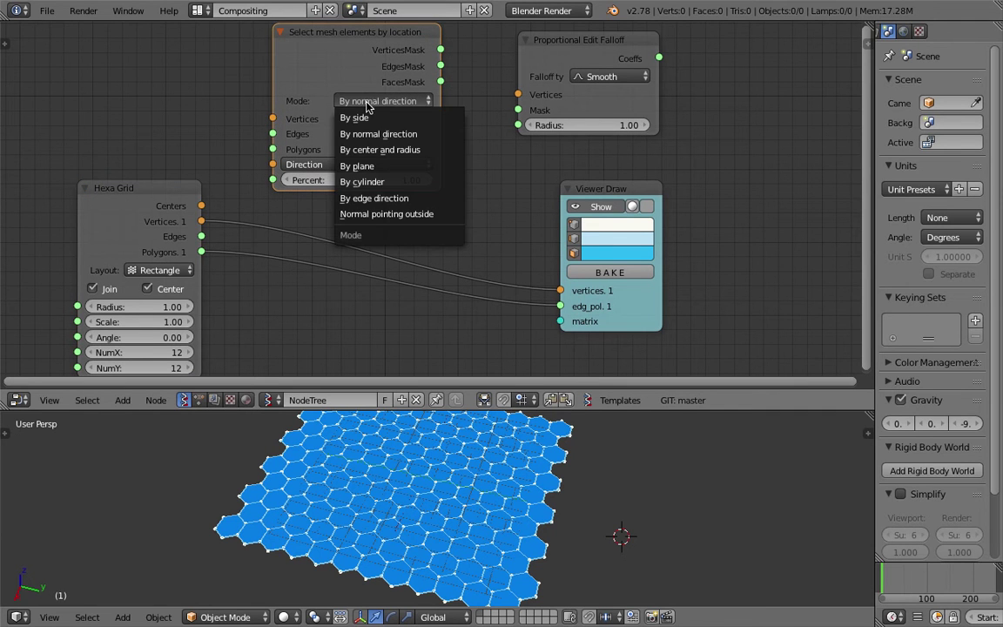
{"action": "left_click", "coordinate": [383, 151]}
Step: Connect the Hexa Grid Vertices and Polygons to the matching inputs of the Select mesh elements by location node
{"action": "left_click_drag", "start_coordinate": [158, 201], "coordinate": [127, 211]}
{"action": "middle_click_drag", "start_coordinate": [131, 212], "coordinate": [141, 193]}
{"action": "left_click_drag", "start_coordinate": [184, 209], "coordinate": [185, 209]}
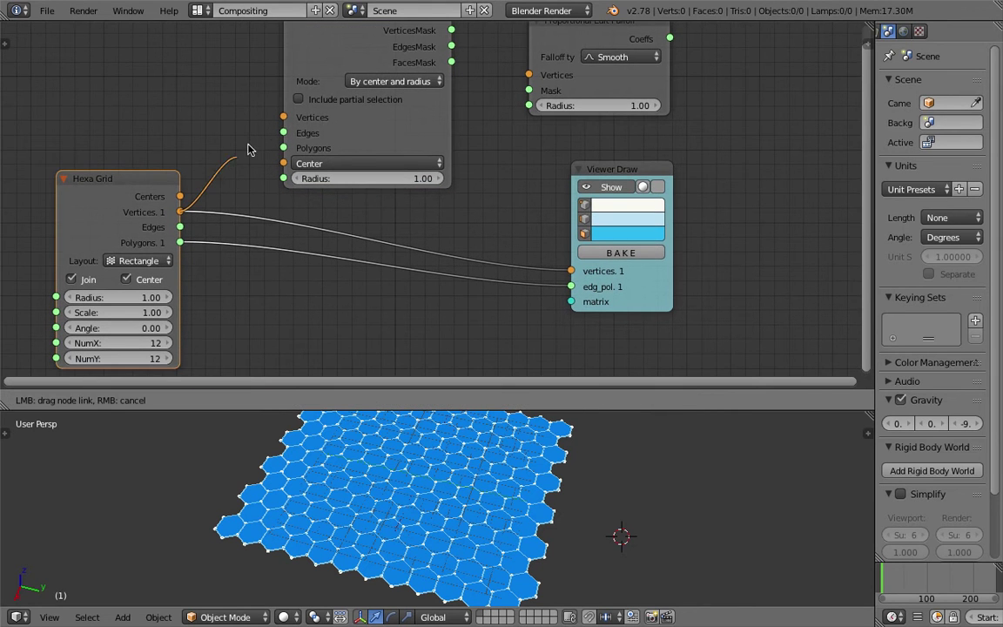
{"action": "left_click_drag", "start_coordinate": [279, 121], "coordinate": [283, 117]}
{"action": "left_click_drag", "start_coordinate": [179, 242], "coordinate": [245, 199]}
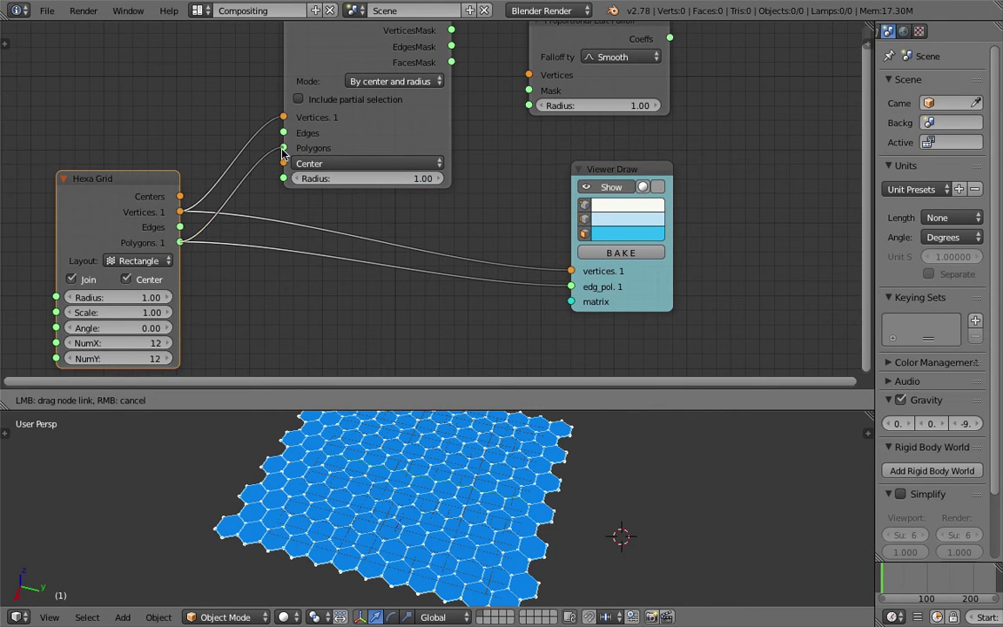
{"action": "left_click_drag", "start_coordinate": [280, 155], "coordinate": [283, 148]}
{"action": "middle_click_drag", "start_coordinate": [487, 122], "coordinate": [481, 140]}
{"action": "scroll", "coordinate": [508, 137], "scroll_direction": "down", "scroll_amount": 1}
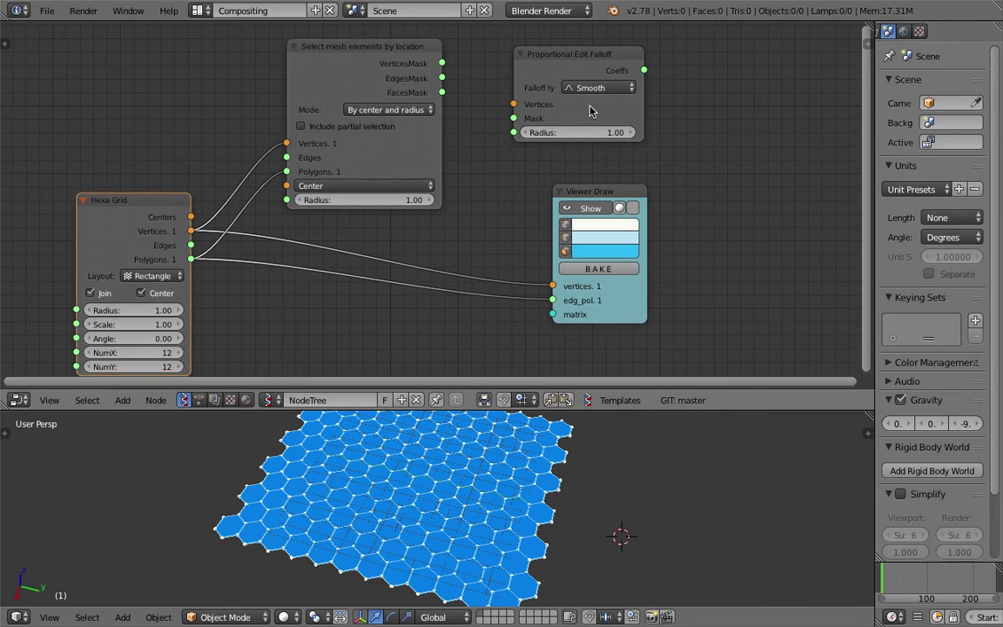
Step: Connect VerticesMask to the Mask input of Proportional Edit Falloff and the Hexa Grid Vertices to its Vertices input
{"action": "left_click_drag", "start_coordinate": [590, 111], "coordinate": [610, 113]}
{"action": "left_click_drag", "start_coordinate": [443, 63], "coordinate": [452, 62]}
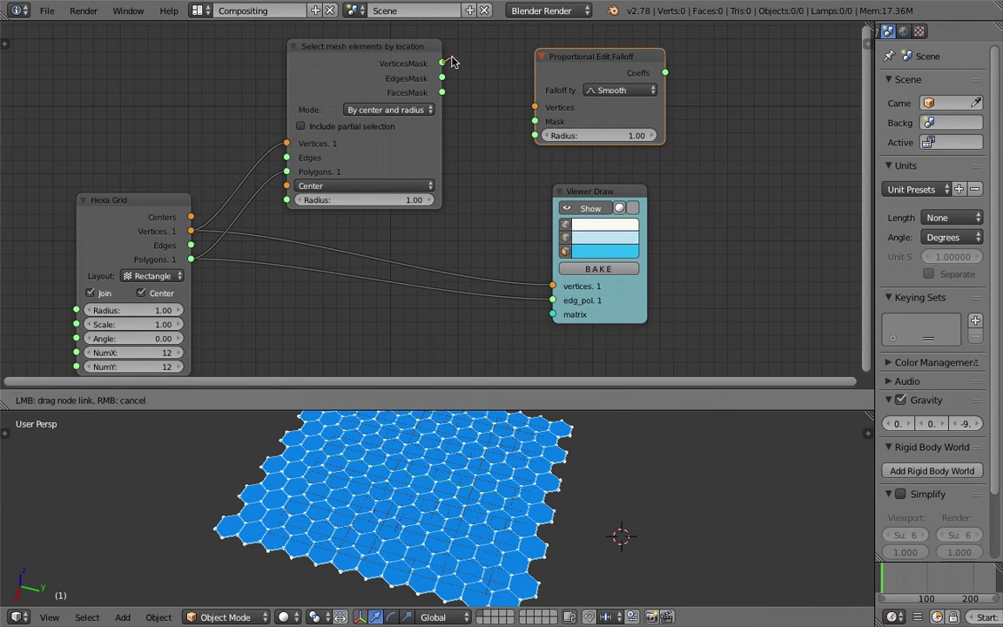
{"action": "left_click_drag", "start_coordinate": [545, 126], "coordinate": [533, 111]}
{"action": "left_click_drag", "start_coordinate": [296, 199], "coordinate": [192, 216]}
Step: Rearrange the nodes to leave a wide gap between Proportional Edit Falloff and Viewer Draw
{"action": "left_click_drag", "start_coordinate": [600, 194], "coordinate": [729, 187]}
{"action": "left_click_drag", "start_coordinate": [600, 65], "coordinate": [566, 128]}
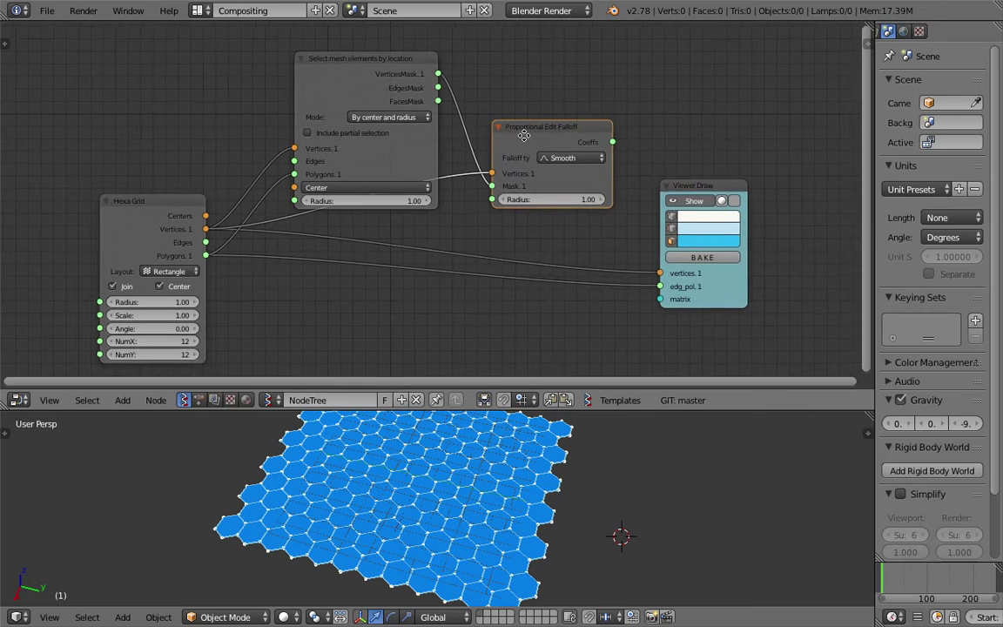
{"action": "scroll", "coordinate": [623, 193], "scroll_direction": "down", "scroll_amount": 1}
{"action": "mouse_move", "coordinate": [622, 192]}
{"action": "left_mouse_down"}
{"action": "mouse_move", "coordinate": [712, 206]}
{"action": "mouse_move", "coordinate": [762, 196]}
{"action": "left_mouse_up"}
{"action": "left_click_drag", "start_coordinate": [256, 64], "coordinate": [204, 54]}
{"action": "left_click_drag", "start_coordinate": [493, 176], "coordinate": [418, 141]}
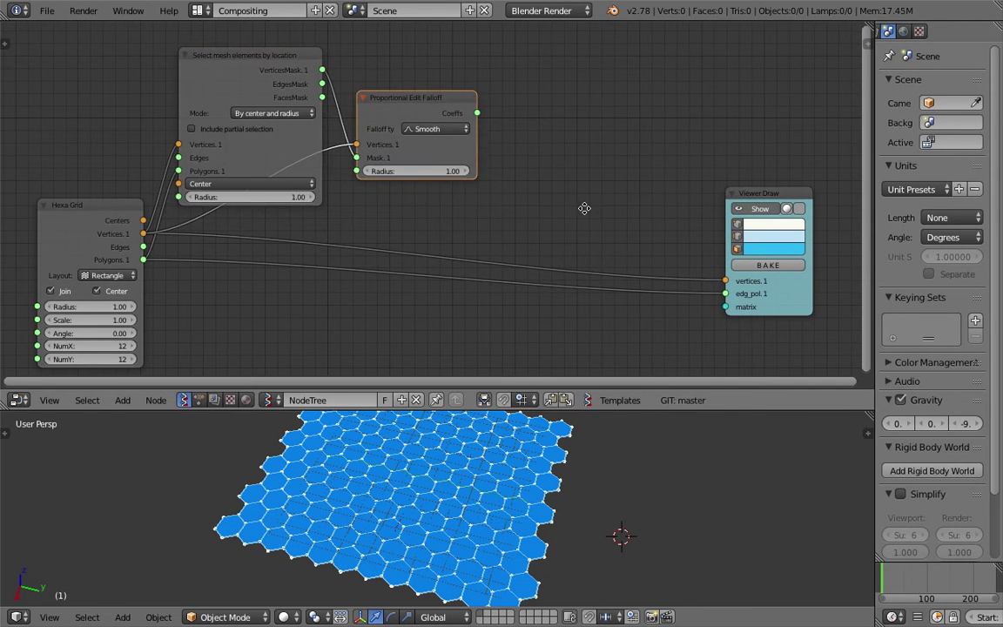
Step: Search for "vector m" and place a vector Move node between Proportional Edit Falloff and Viewer Draw
{"action": "scroll", "coordinate": [552, 177], "scroll_direction": "down", "scroll_amount": 1}
{"action": "scroll", "coordinate": [528, 168], "scroll_direction": "up", "scroll_amount": 1}
{"action": "key", "text": "ctrl+f"}
{"action": "type", "text": "vector m"}
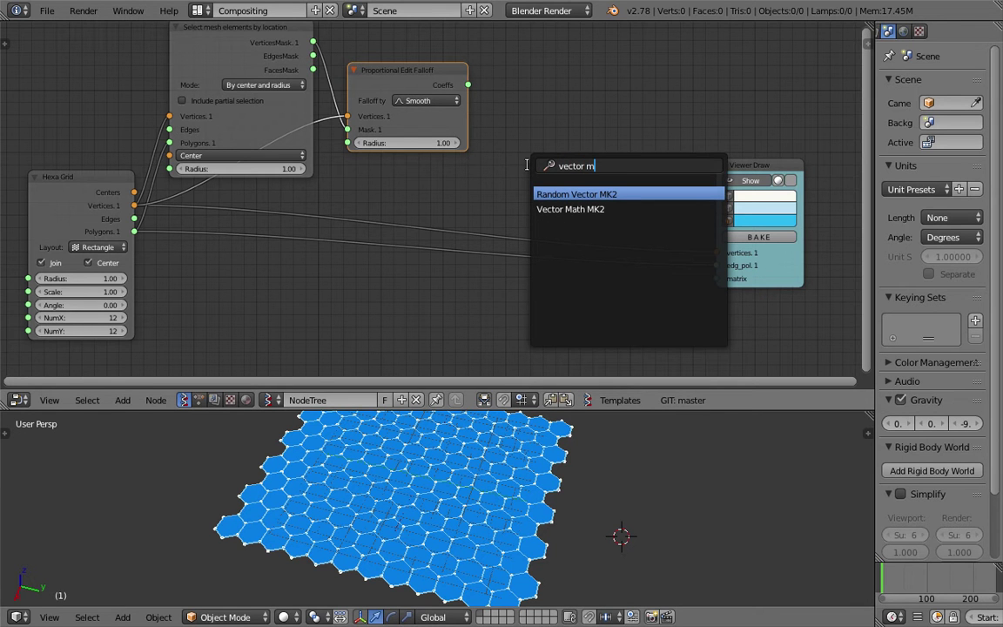
{"action": "key", "text": "Return"}
{"action": "left_click", "coordinate": [541, 151]}
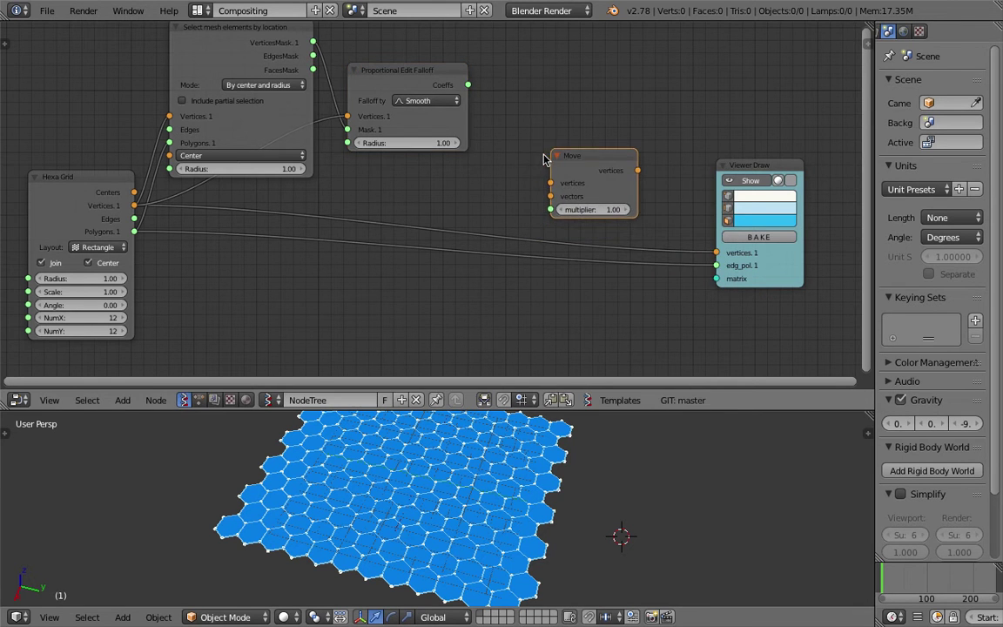
Step: Widen the Proportional Edit Falloff node and move it slightly away from the selection node
{"action": "scroll", "coordinate": [483, 134], "scroll_direction": "up", "scroll_amount": 2}
{"action": "left_click_drag", "start_coordinate": [490, 154], "coordinate": [557, 138]}
{"action": "scroll", "coordinate": [557, 138], "scroll_direction": "up", "scroll_amount": 2}
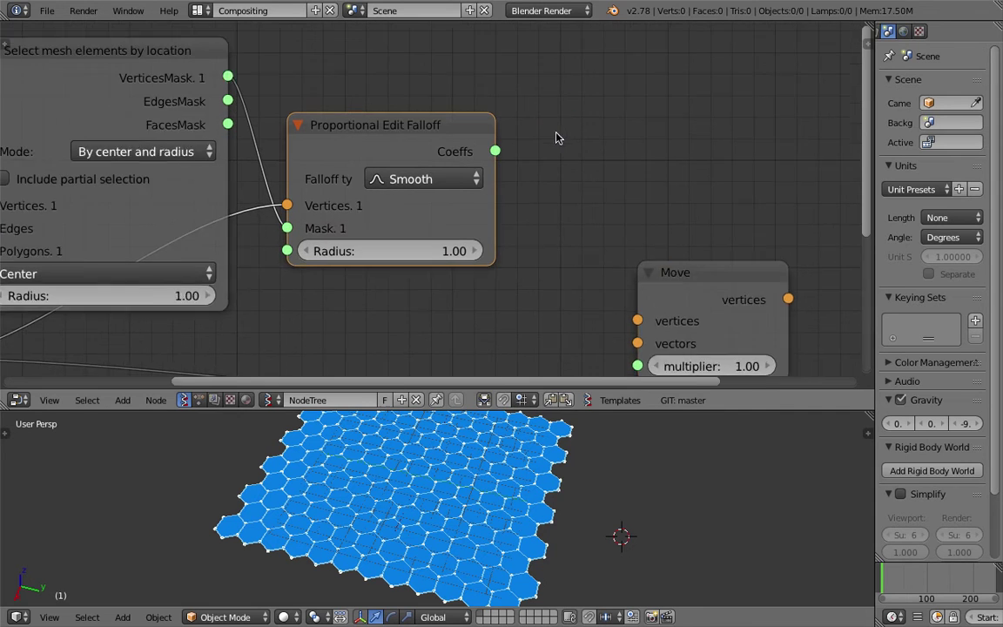
{"action": "left_click_drag", "start_coordinate": [509, 174], "coordinate": [566, 135]}
{"action": "scroll", "coordinate": [519, 153], "scroll_direction": "down", "scroll_amount": 1}
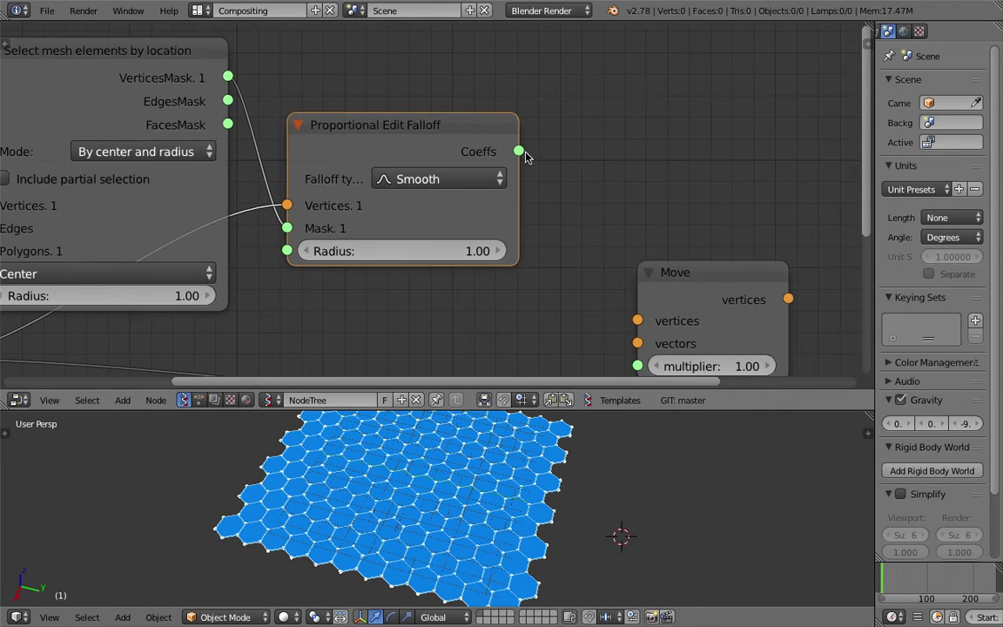
{"action": "scroll", "coordinate": [504, 174], "scroll_direction": "right", "scroll_amount": 1, "text": "ctrl"}
{"action": "scroll", "coordinate": [490, 173], "scroll_direction": "down", "scroll_amount": 2}
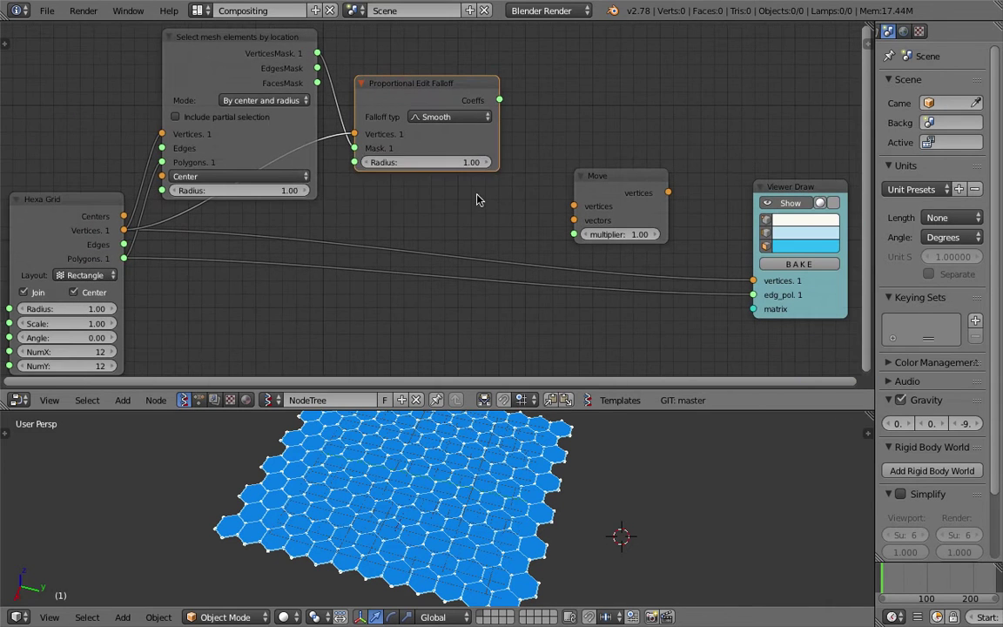
{"action": "left_click_drag", "start_coordinate": [424, 88], "coordinate": [439, 85]}
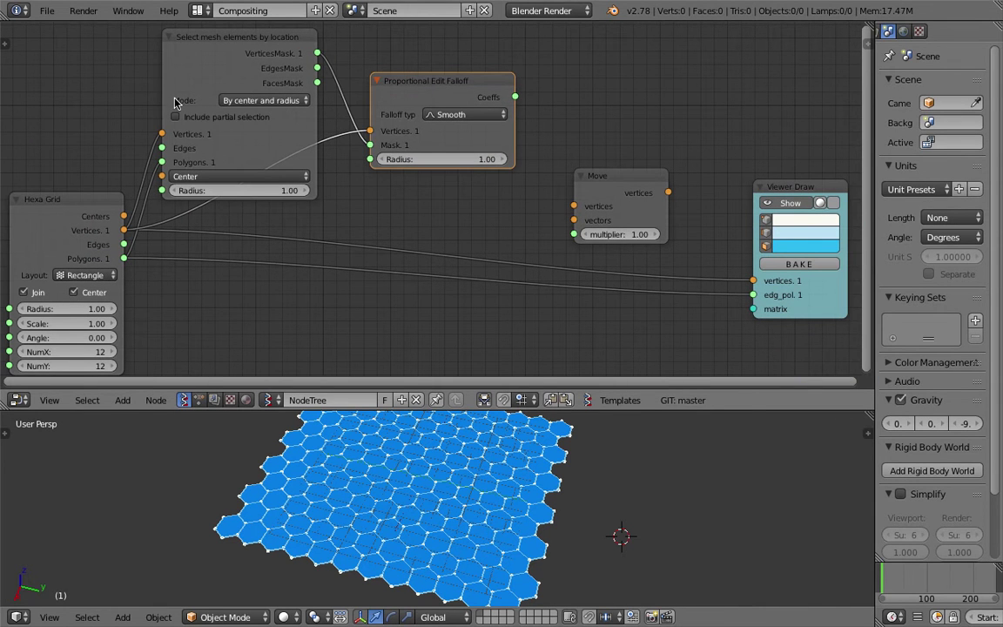
Step: Connect the Hexa Grid Vertices to the Move node's vertices and add a Vector in node above the Move node
{"action": "scroll", "coordinate": [257, 205], "scroll_direction": "down", "scroll_amount": 1}
{"action": "left_click_drag", "start_coordinate": [190, 212], "coordinate": [665, 165]}
{"action": "middle_click_drag", "start_coordinate": [629, 73], "coordinate": [624, 89]}
{"action": "key", "text": "shift+a"}
{"action": "left_click", "coordinate": [621, 86]}
{"action": "type", "text": "vec"}
{"action": "left_click", "coordinate": [637, 128]}
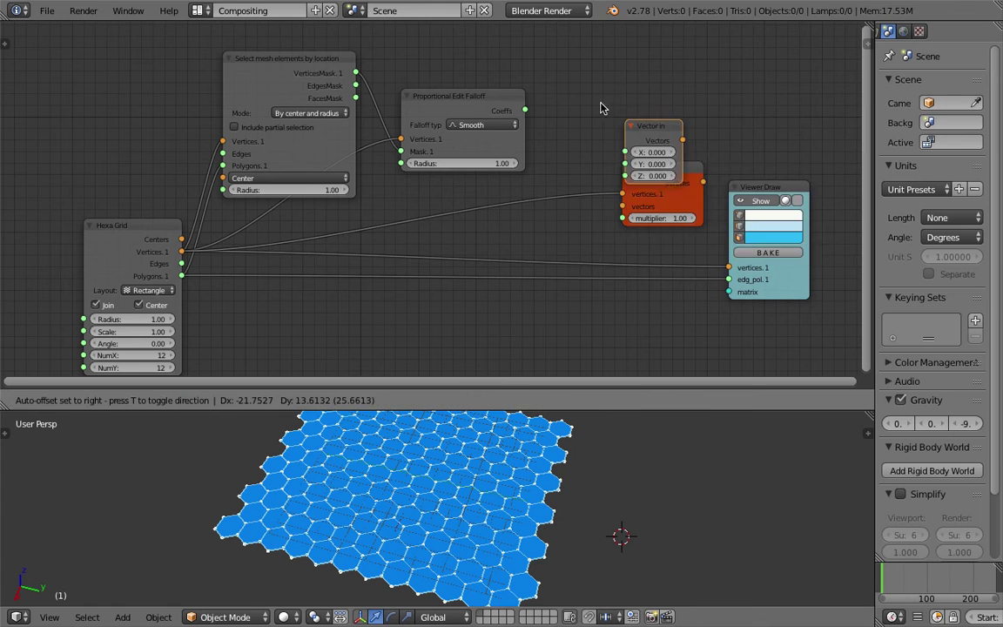
{"action": "left_click", "coordinate": [634, 99]}
Step: Connect Vector in to the Move node's vectors and the moved vertices to the Viewer Draw vertices
{"action": "left_click_drag", "start_coordinate": [621, 107], "coordinate": [625, 207]}
{"action": "left_click_drag", "start_coordinate": [703, 183], "coordinate": [731, 268]}
{"action": "left_click_drag", "start_coordinate": [656, 169], "coordinate": [671, 169]}
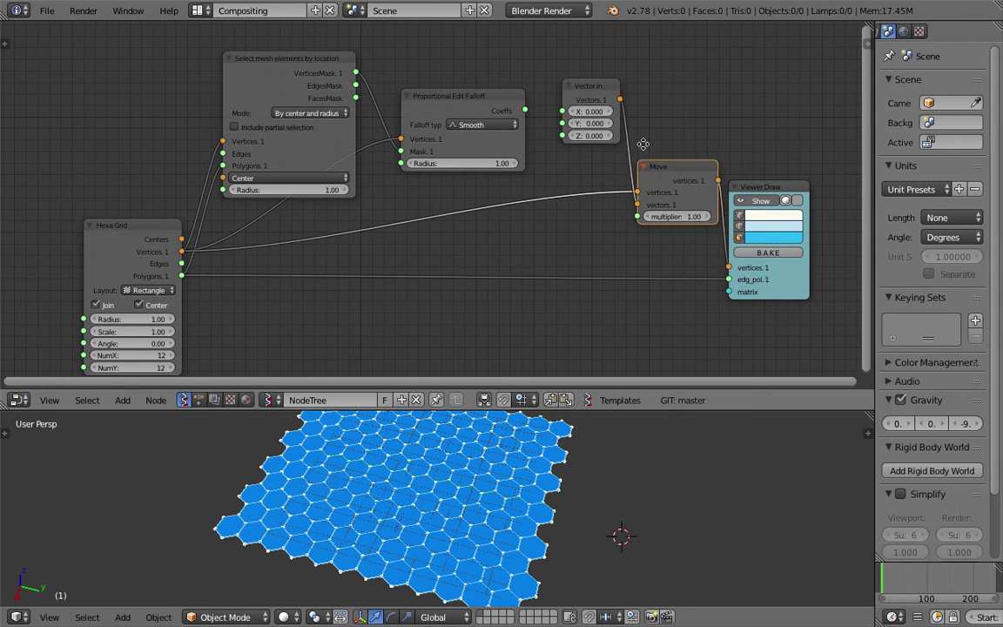
Step: Set the Z value of Vector in to 0.540 and spread the Move and Viewer Draw nodes apart
{"action": "scroll", "coordinate": [609, 148], "scroll_direction": "up", "scroll_amount": 1}
{"action": "middle_click_drag", "start_coordinate": [533, 121], "coordinate": [499, 137]}
{"action": "middle_click_drag", "start_coordinate": [568, 152], "coordinate": [533, 145]}
{"action": "mouse_move", "coordinate": [528, 149]}
{"action": "left_mouse_down"}
{"action": "mouse_move", "coordinate": [592, 151]}
{"action": "mouse_move", "coordinate": [515, 177]}
{"action": "mouse_move", "coordinate": [487, 139]}
{"action": "mouse_move", "coordinate": [470, 134]}
{"action": "mouse_move", "coordinate": [520, 149]}
{"action": "left_mouse_up"}
{"action": "left_click_drag", "start_coordinate": [703, 201], "coordinate": [766, 191]}
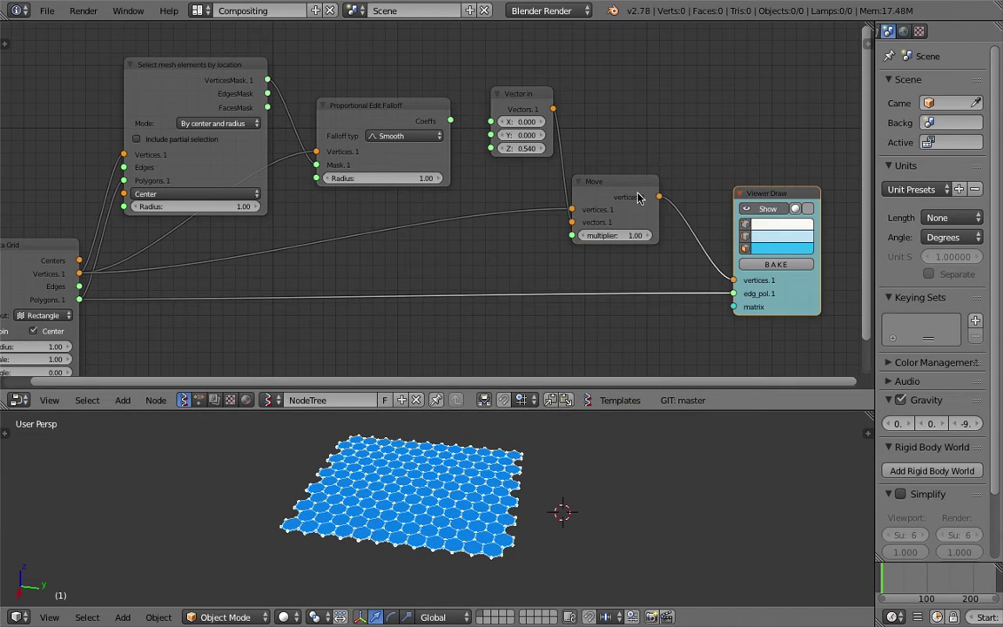
{"action": "left_click_drag", "start_coordinate": [624, 179], "coordinate": [658, 154]}
{"action": "middle_click_drag", "start_coordinate": [600, 165], "coordinate": [606, 173]}
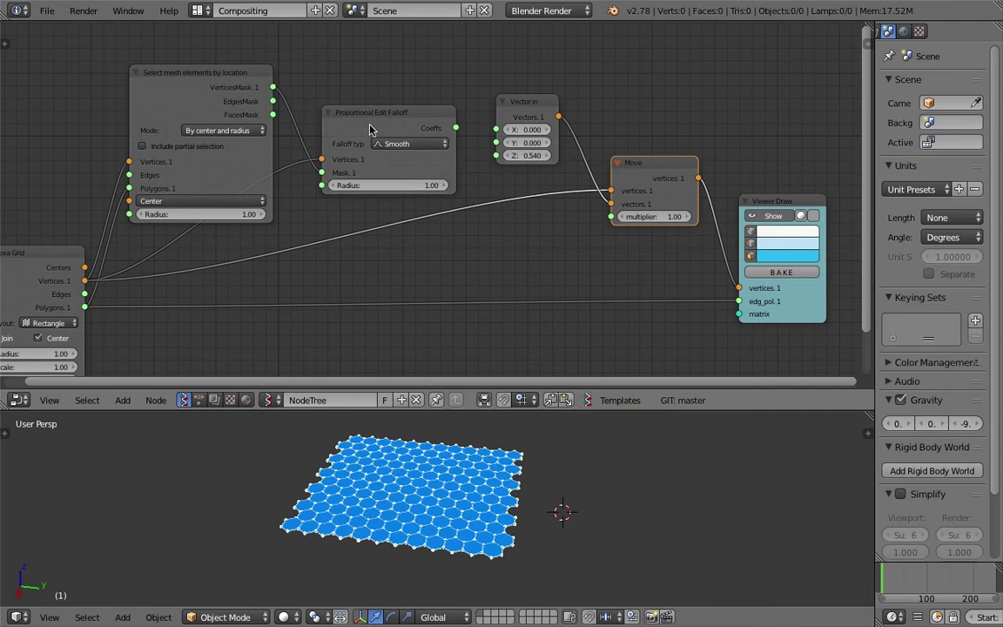
Step: Connect VerticesMask to the Move node's multiplier and set the Z value of Vector in to 3.360
{"action": "left_click_drag", "start_coordinate": [358, 135], "coordinate": [358, 119]}
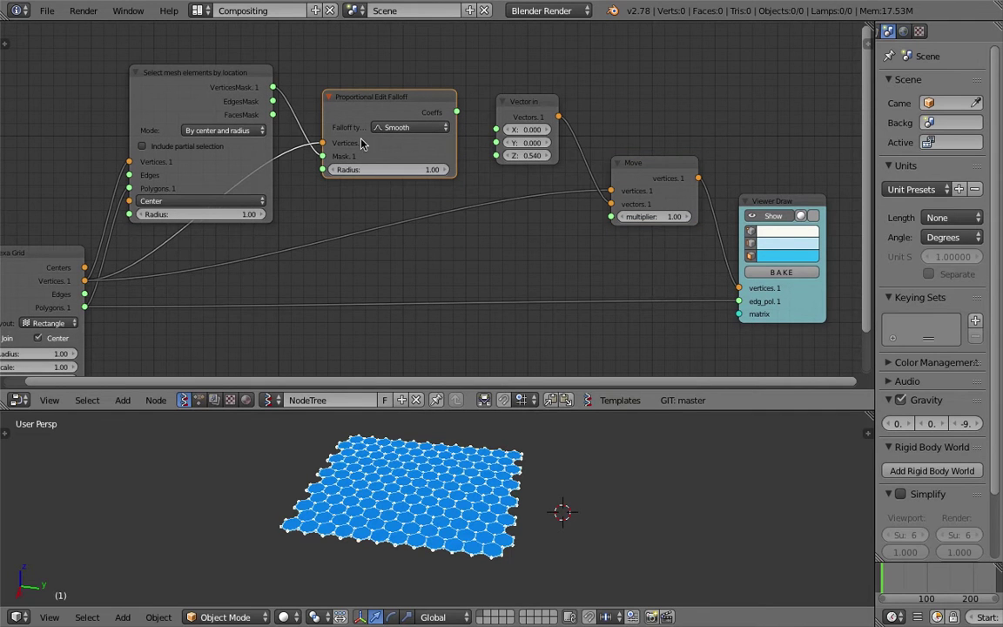
{"action": "left_click_drag", "start_coordinate": [294, 101], "coordinate": [297, 106]}
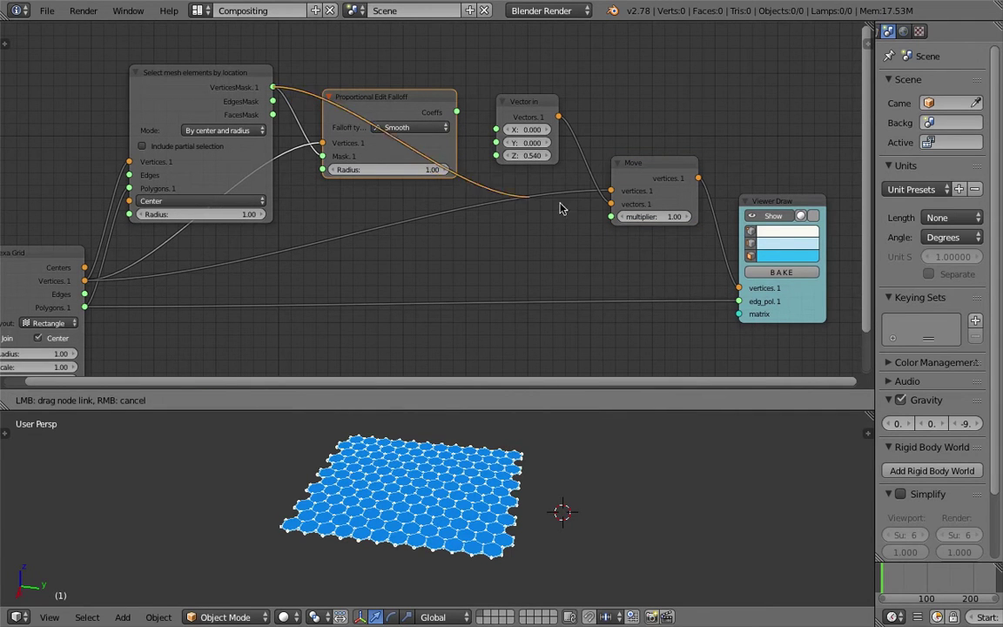
{"action": "left_click_drag", "start_coordinate": [602, 218], "coordinate": [610, 216]}
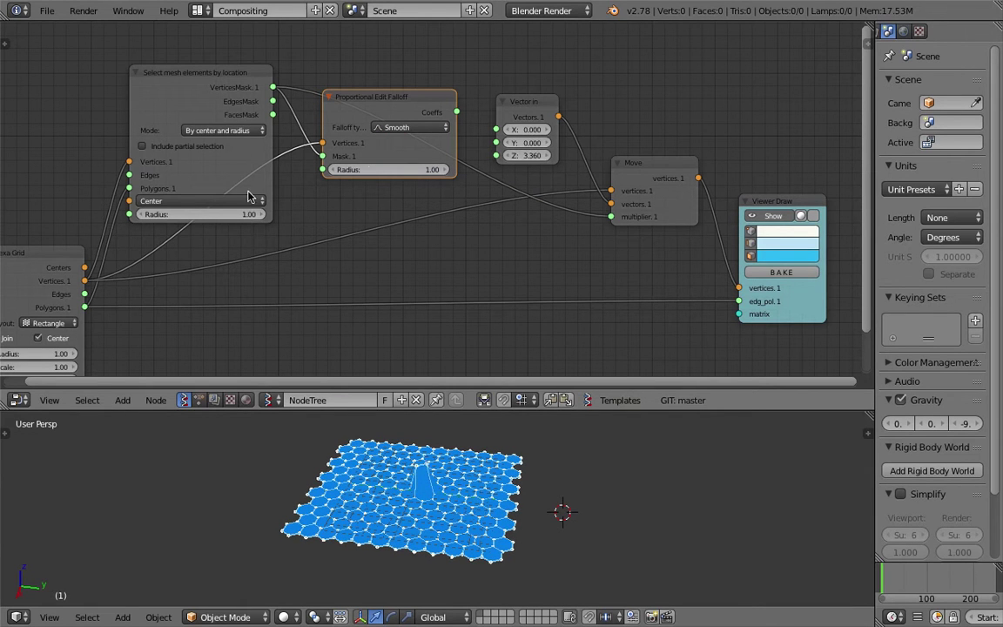
Step: Set the Radius of the Select mesh elements by location node to 5.77 and make the 3D view taller
{"action": "left_click_drag", "start_coordinate": [200, 214], "coordinate": [252, 214]}
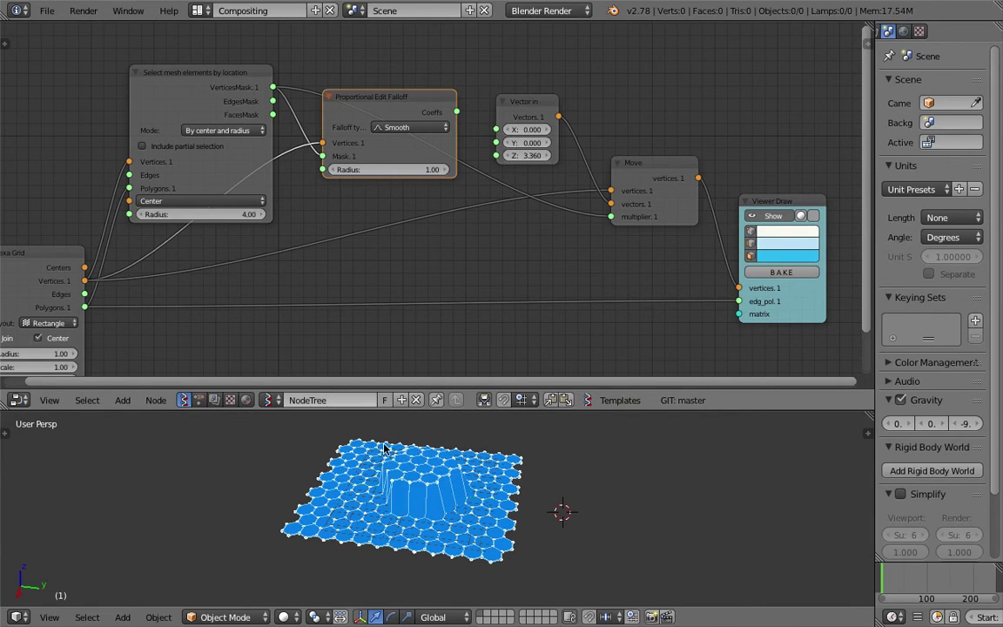
{"action": "middle_click_drag", "start_coordinate": [446, 492], "coordinate": [451, 515]}
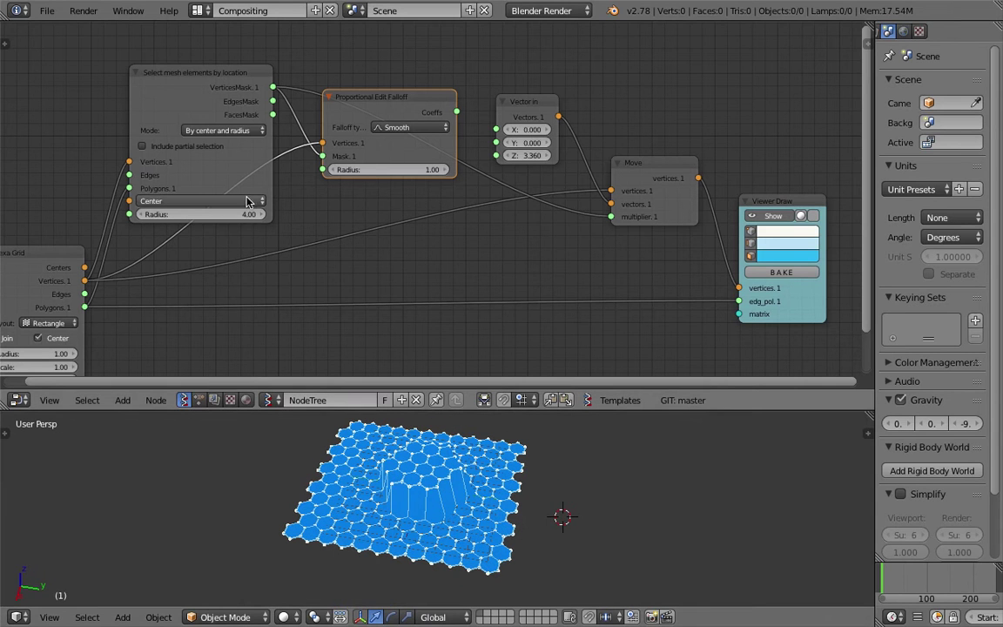
{"action": "left_click_drag", "start_coordinate": [200, 214], "coordinate": [310, 215]}
{"action": "middle_click_drag", "start_coordinate": [527, 517], "coordinate": [478, 502]}
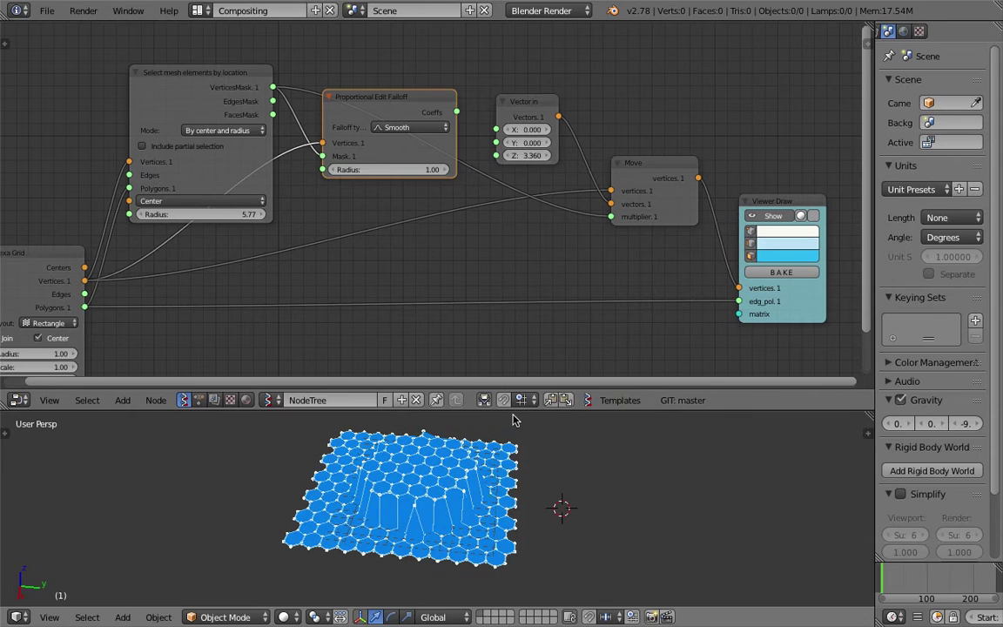
{"action": "left_click_drag", "start_coordinate": [506, 374], "coordinate": [506, 287]}
{"action": "middle_click_drag", "start_coordinate": [496, 400], "coordinate": [443, 468]}
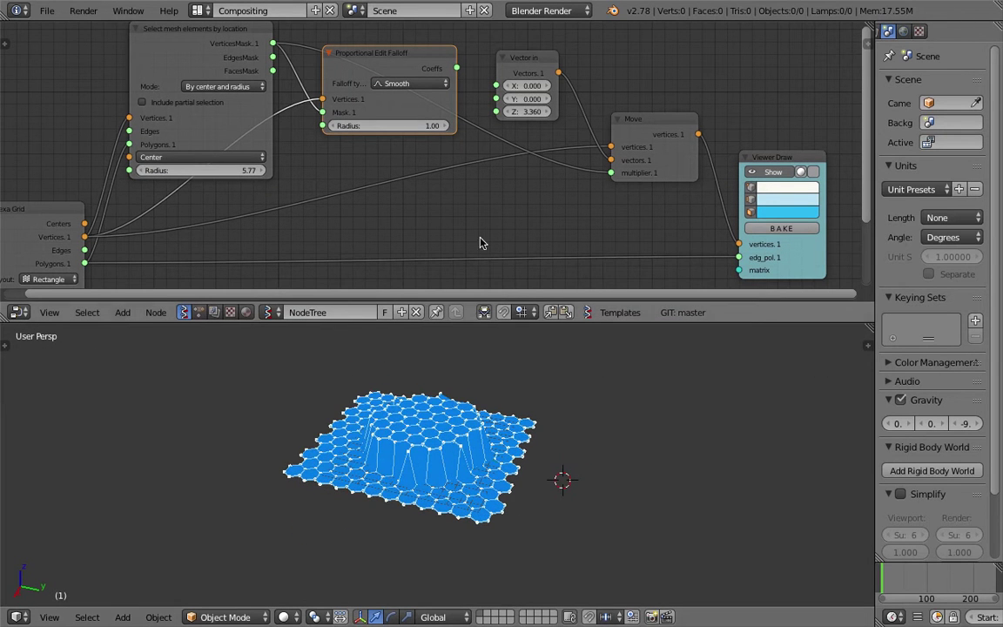
Step: Connect the falloff Coeffs to the Move node's multiplier in place of the mask and set the falloff Radius to 3.16
{"action": "middle_click_drag", "start_coordinate": [470, 134], "coordinate": [456, 163]}
{"action": "left_click_drag", "start_coordinate": [401, 89], "coordinate": [479, 119]}
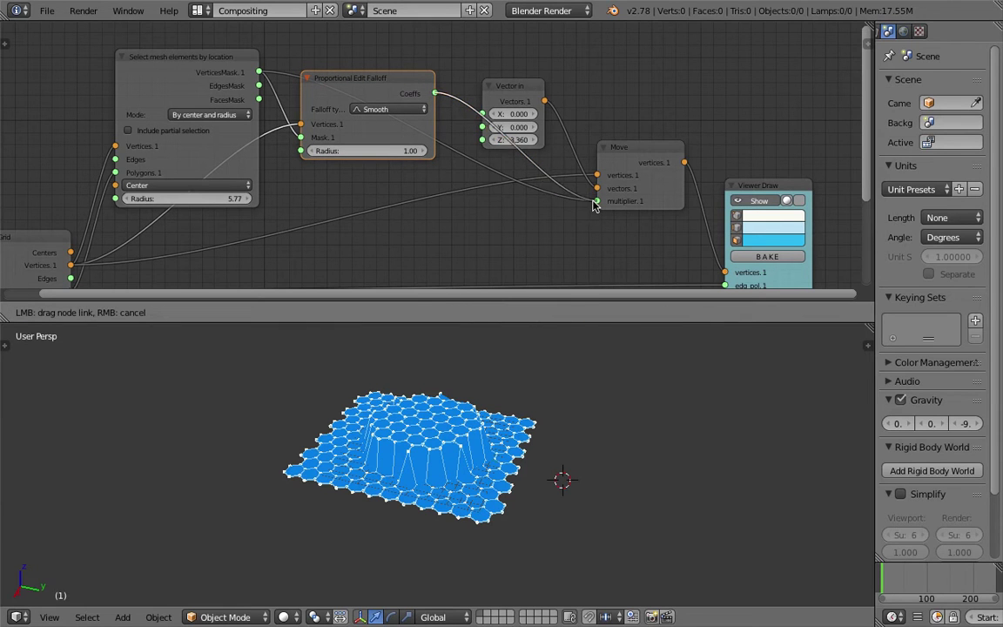
{"action": "left_click_drag", "start_coordinate": [593, 206], "coordinate": [594, 203]}
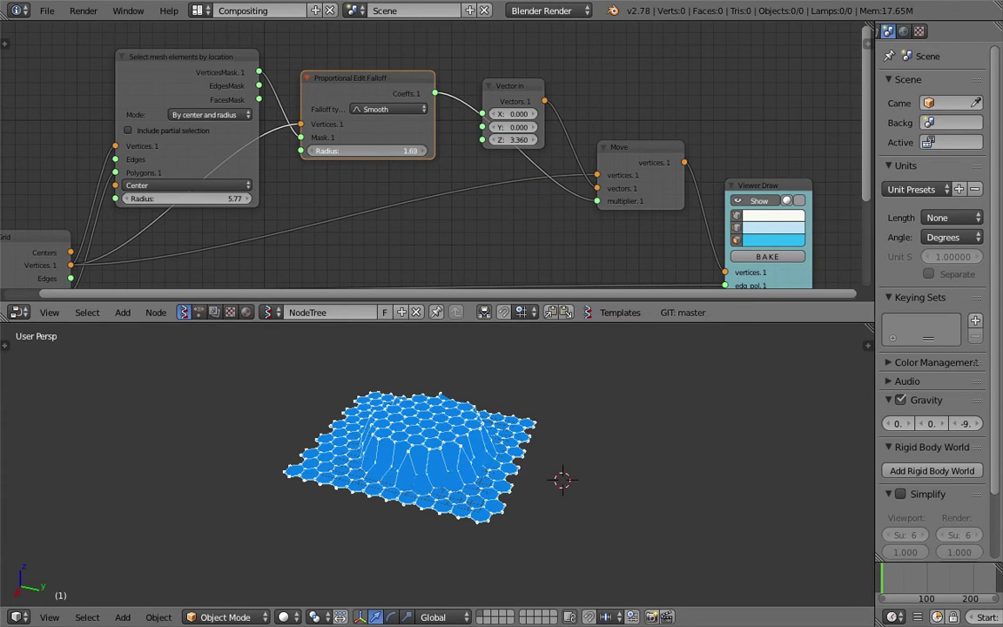
{"action": "left_click_drag", "start_coordinate": [365, 151], "coordinate": [444, 151]}
{"action": "middle_click_drag", "start_coordinate": [494, 443], "coordinate": [239, 457]}
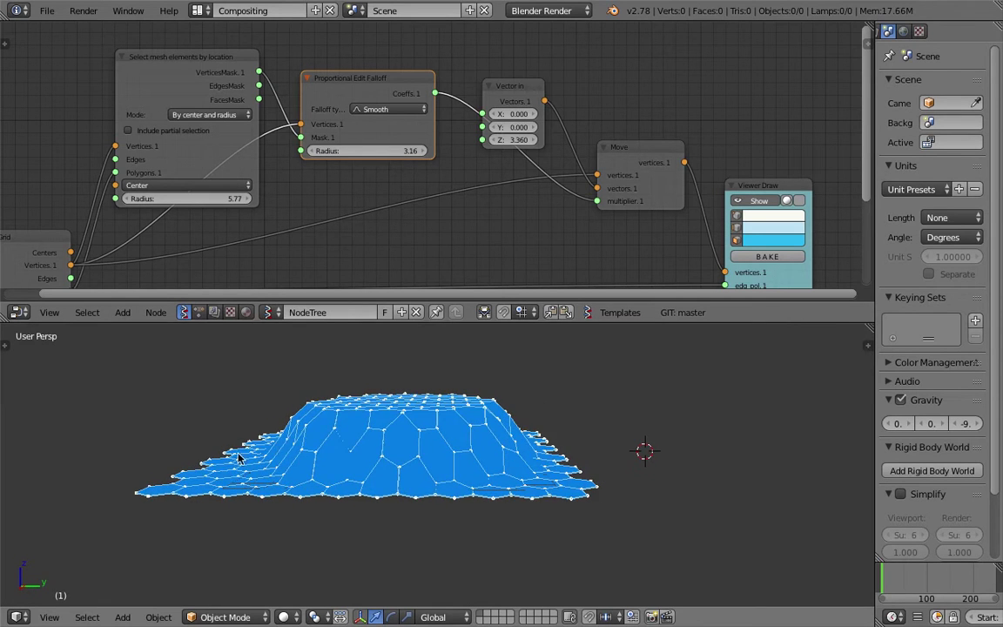
Step: Set the Radius of Select mesh elements by location to 4.12 and the falloff Radius to 2.86, saving over the file
{"action": "middle_click_drag", "start_coordinate": [303, 432], "coordinate": [389, 408]}
{"action": "scroll", "coordinate": [192, 185], "scroll_direction": "down", "scroll_amount": 1}
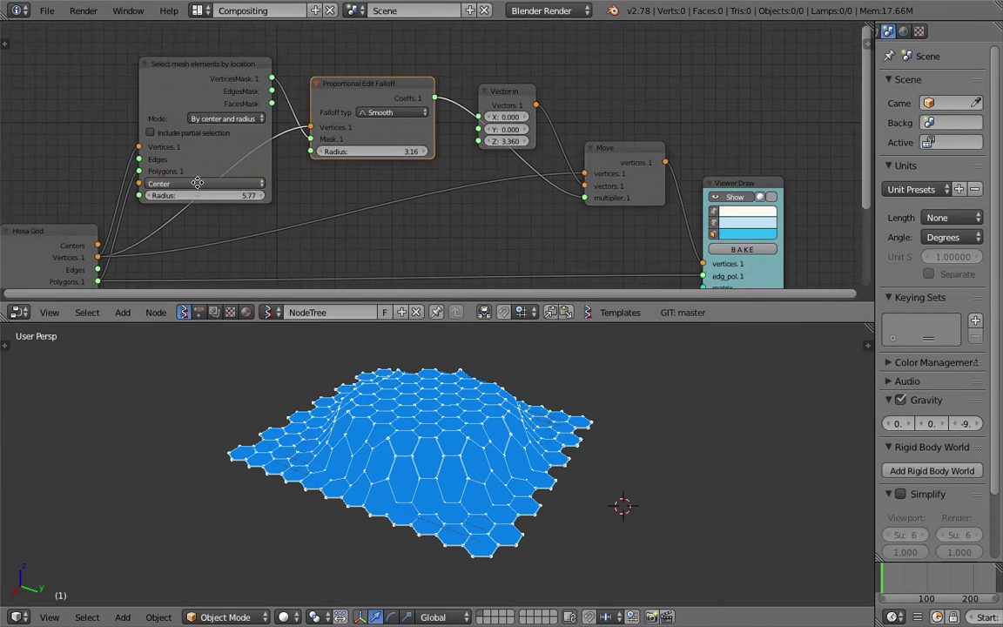
{"action": "middle_click_drag", "start_coordinate": [192, 186], "coordinate": [225, 180]}
{"action": "left_click_drag", "start_coordinate": [260, 189], "coordinate": [220, 189]}
{"action": "left_click_drag", "start_coordinate": [403, 150], "coordinate": [417, 144]}
{"action": "left_click_drag", "start_coordinate": [235, 189], "coordinate": [265, 189]}
{"action": "left_click_drag", "start_coordinate": [417, 144], "coordinate": [410, 144]}
{"action": "scroll", "coordinate": [366, 169], "scroll_direction": "down", "scroll_amount": 2}
{"action": "middle_click_drag", "start_coordinate": [366, 169], "coordinate": [384, 168]}
{"action": "key", "text": "ctrl+s"}
{"action": "left_click", "coordinate": [366, 232]}
Step: Turn on shaded faces in the Viewer Draw node and save over the current file
{"action": "middle_click_drag", "start_coordinate": [474, 407], "coordinate": [476, 397]}
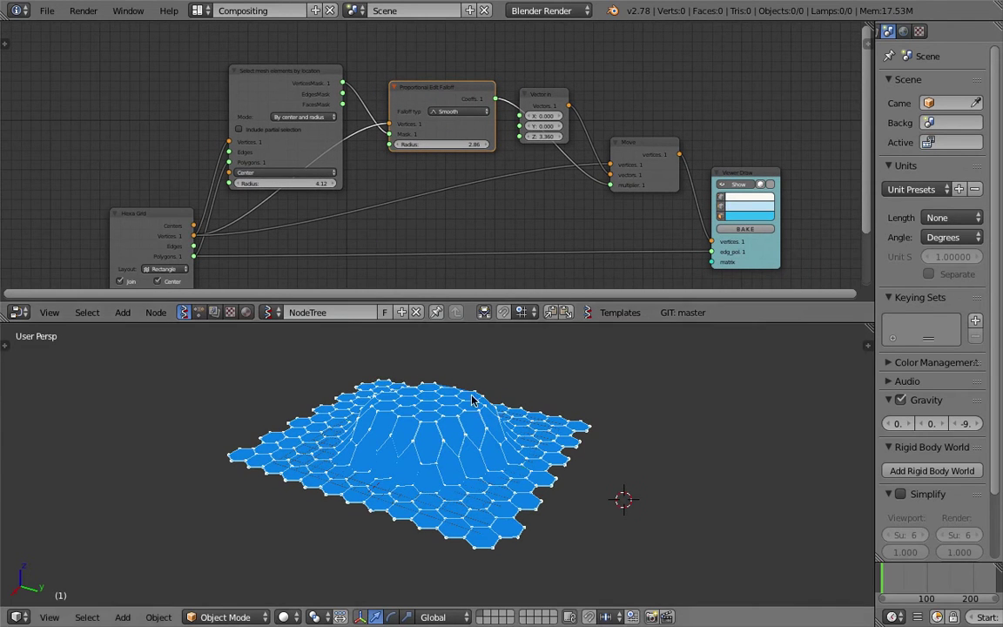
{"action": "left_click", "coordinate": [767, 186]}
{"action": "key", "text": "ctrl+s"}
{"action": "mouse_move", "coordinate": [557, 399]}
{"action": "middle_mouse_down"}
{"action": "mouse_move", "coordinate": [521, 421]}
{"action": "mouse_move", "coordinate": [562, 403]}
{"action": "mouse_move", "coordinate": [500, 409]}
{"action": "middle_mouse_up"}
{"action": "left_click", "coordinate": [521, 422]}
Step: Add a math node ahead of Select mesh elements by location and set its function to +
{"action": "middle_click_drag", "start_coordinate": [130, 147], "coordinate": [181, 145]}
{"action": "scroll", "coordinate": [181, 145], "scroll_direction": "up", "scroll_amount": 2}
{"action": "key", "text": "shift+a"}
{"action": "left_click", "coordinate": [172, 136]}
{"action": "type", "text": "math"}
{"action": "key", "text": "Down"}
{"action": "key", "text": "Return"}
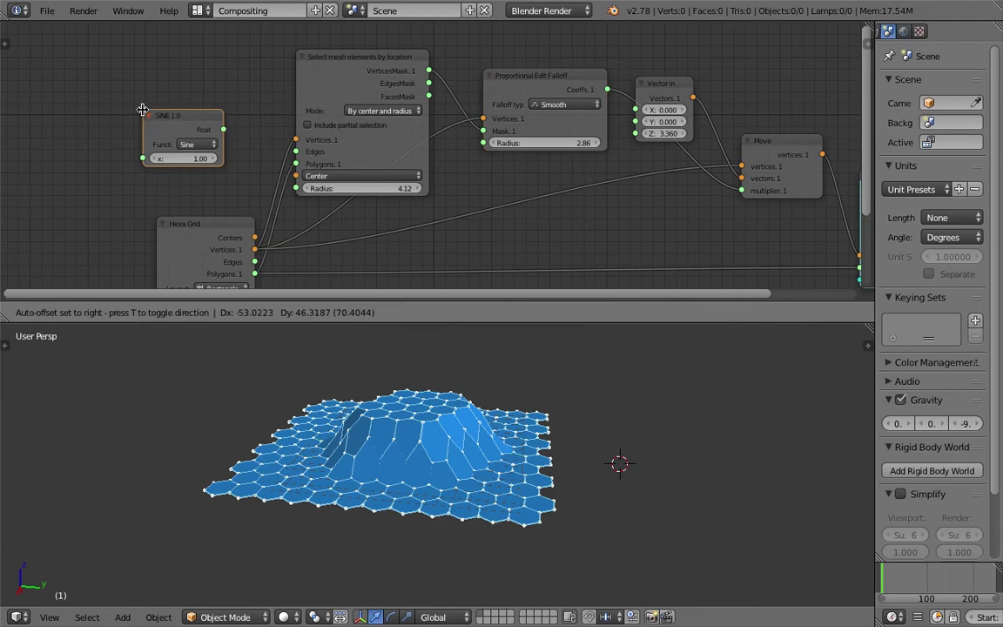
{"action": "left_click", "coordinate": [143, 110]}
{"action": "middle_click_drag", "start_coordinate": [145, 113], "coordinate": [214, 121]}
{"action": "left_click", "coordinate": [247, 152]}
{"action": "left_click", "coordinate": [327, 320]}
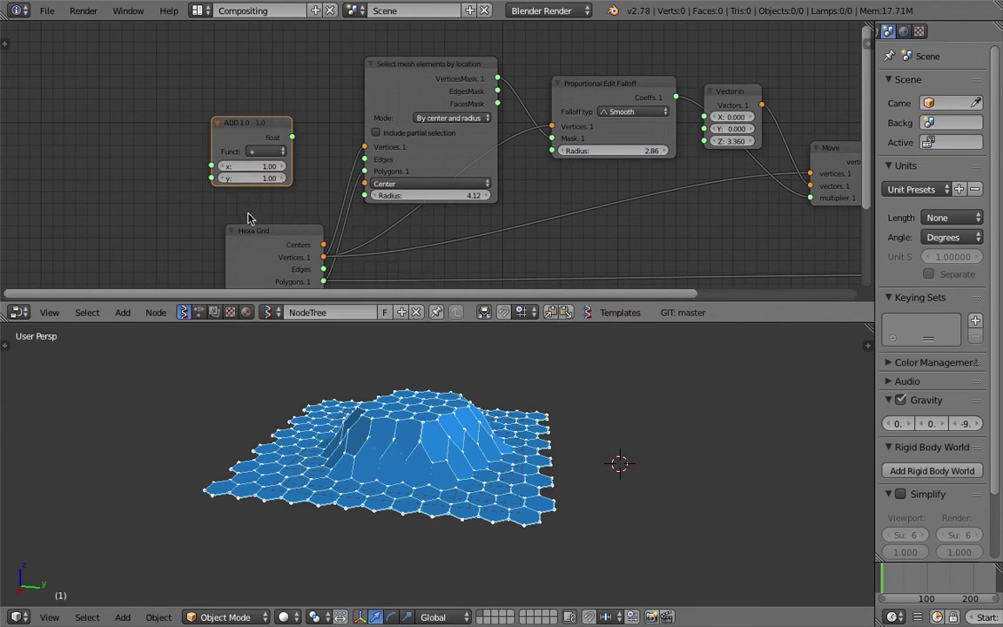
Step: Add a Float node and place it ahead of the math node
{"action": "middle_click_drag", "start_coordinate": [129, 132], "coordinate": [147, 129]}
{"action": "key", "text": "shift+a"}
{"action": "left_click", "coordinate": [147, 129]}
{"action": "type", "text": "floa"}
{"action": "key", "text": "Down"}
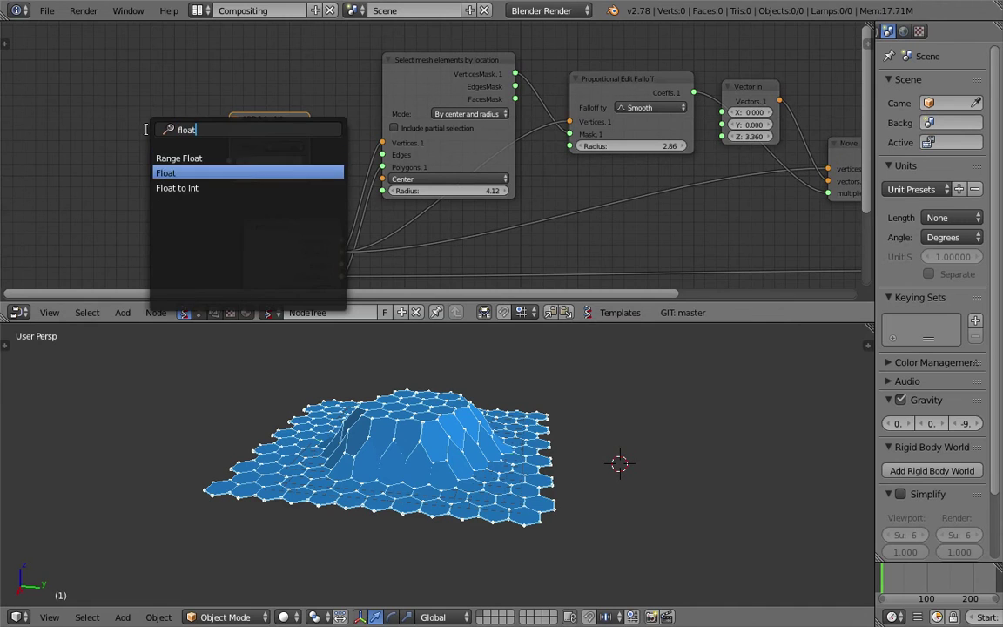
{"action": "key", "text": "Return"}
{"action": "left_click", "coordinate": [91, 137]}
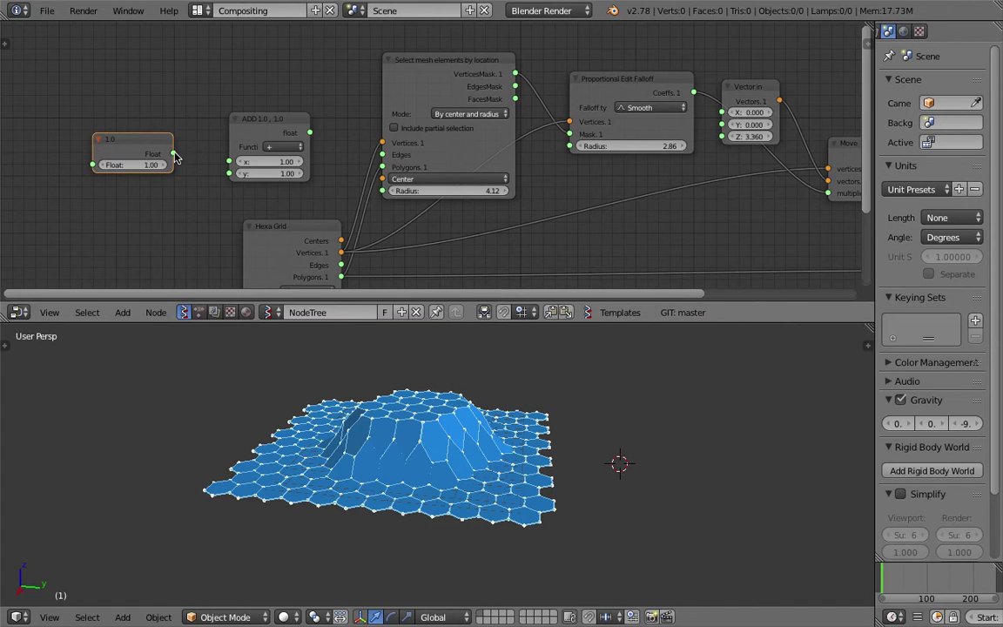
Step: Connect the Float node to the location selection's Radius and the math node's x, and the math output to the falloff Radius
{"action": "left_click_drag", "start_coordinate": [175, 156], "coordinate": [186, 164]}
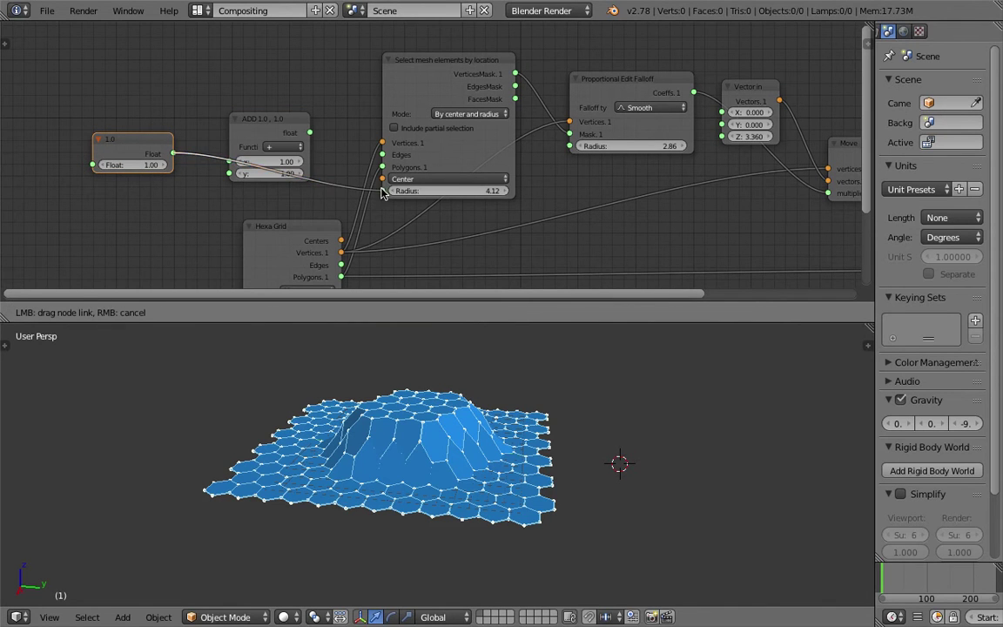
{"action": "left_click_drag", "start_coordinate": [381, 192], "coordinate": [382, 190]}
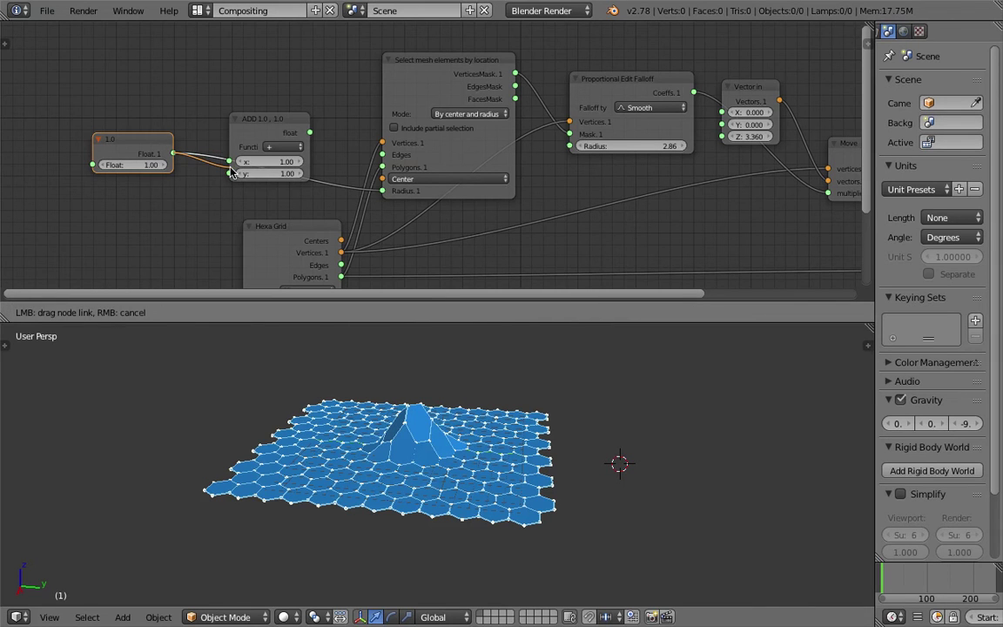
{"action": "left_click_drag", "start_coordinate": [236, 155], "coordinate": [234, 157]}
{"action": "left_click_drag", "start_coordinate": [257, 133], "coordinate": [569, 147]}
Step: Change the math node's function to * and set its y value to 3.43
{"action": "scroll", "coordinate": [283, 125], "scroll_direction": "up", "scroll_amount": 1}
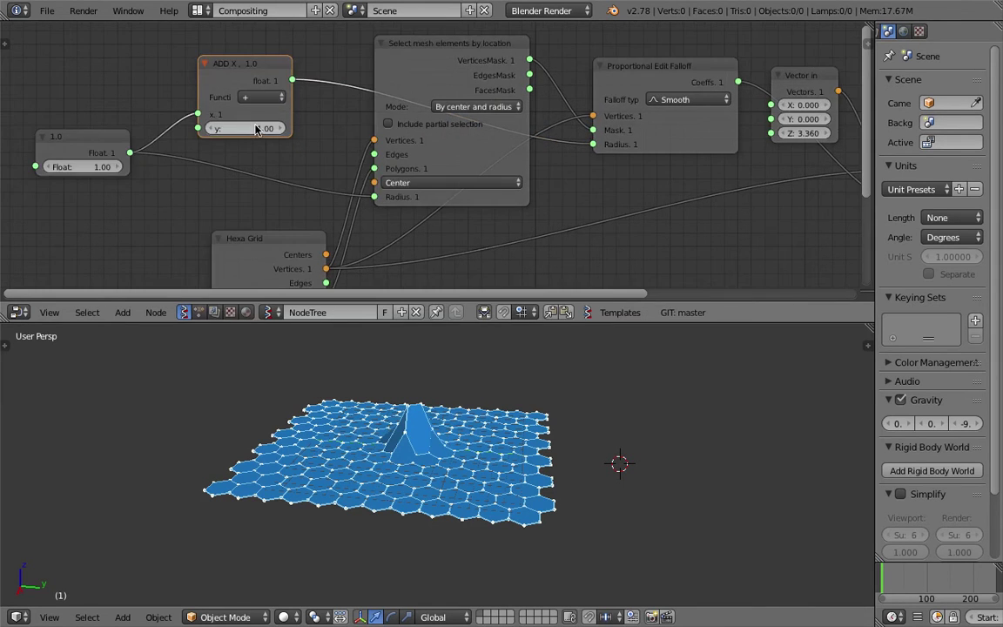
{"action": "scroll", "coordinate": [258, 103], "scroll_direction": "up", "scroll_amount": 2}
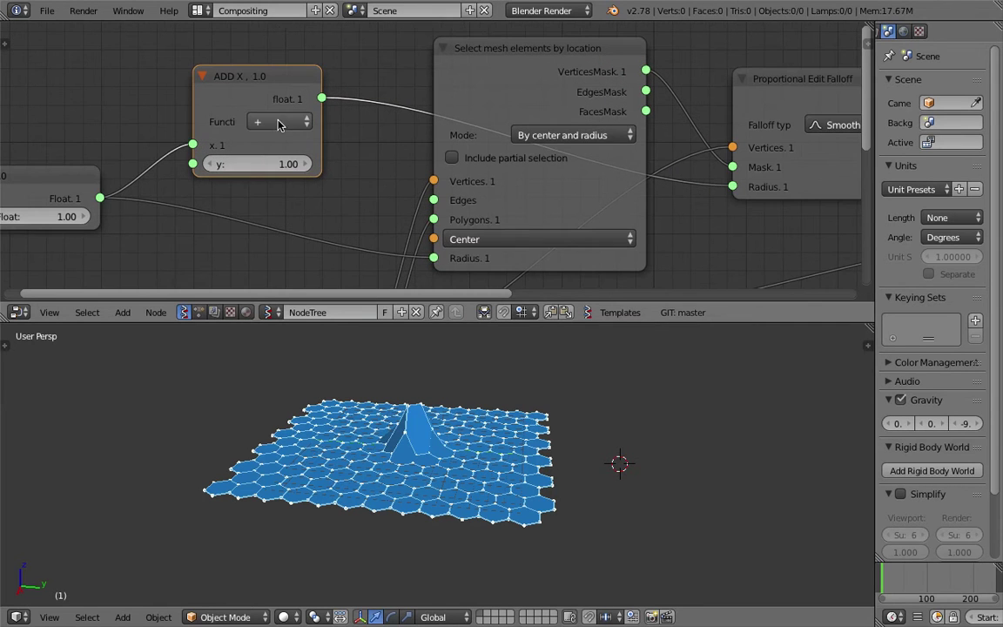
{"action": "left_click", "coordinate": [253, 121]}
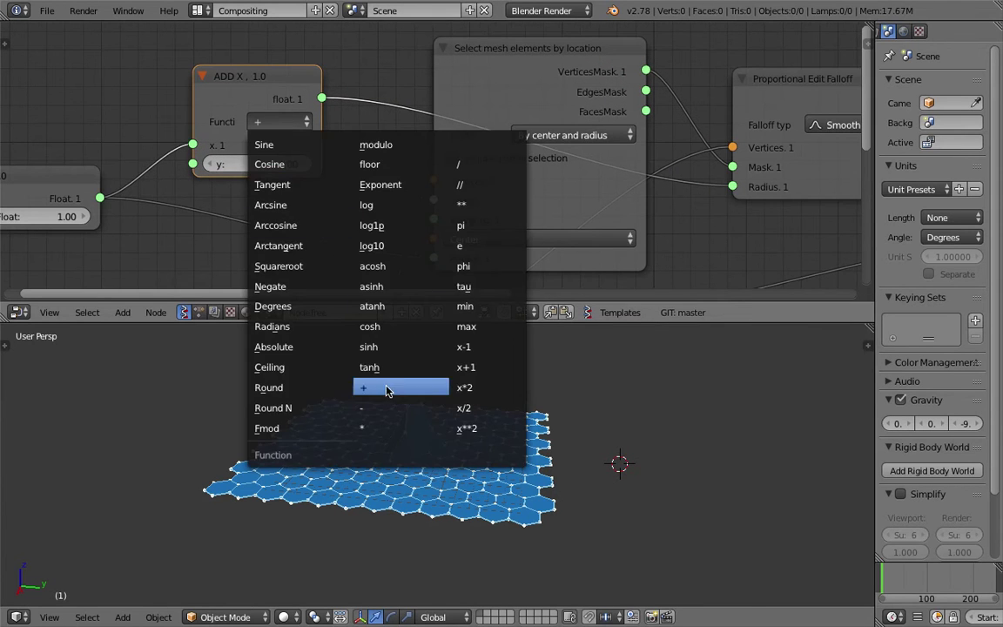
{"action": "left_click", "coordinate": [388, 427]}
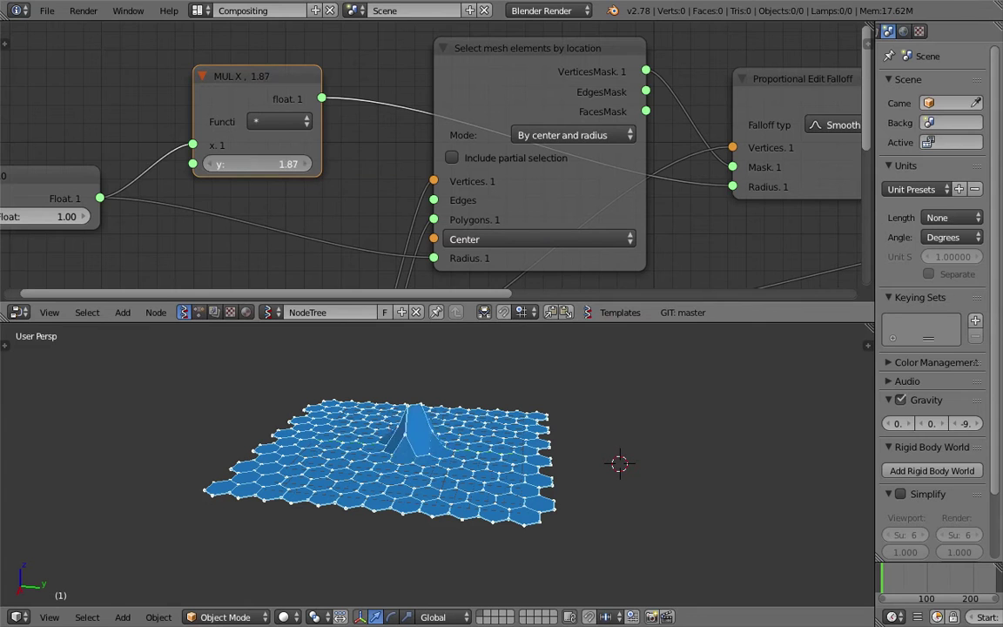
{"action": "left_click_drag", "start_coordinate": [261, 164], "coordinate": [318, 191]}
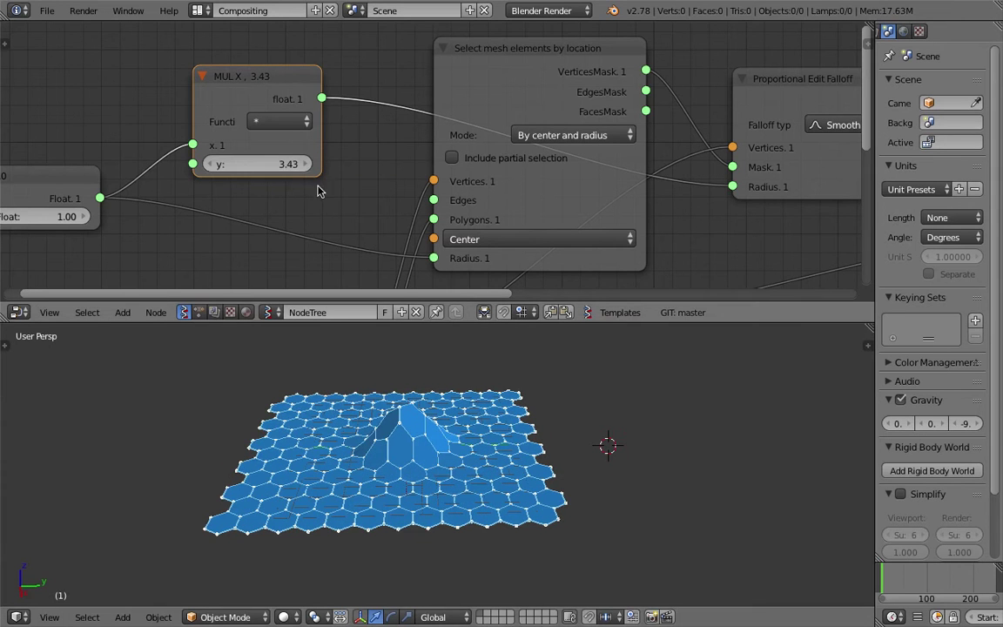
Step: Set the Z value of the Vector in node feeding Move to 4.950
{"action": "scroll", "coordinate": [311, 171], "scroll_direction": "down", "scroll_amount": 6}
{"action": "middle_click_drag", "start_coordinate": [365, 221], "coordinate": [330, 177]}
{"action": "middle_click_drag", "start_coordinate": [485, 481], "coordinate": [518, 444]}
{"action": "middle_click_drag", "start_coordinate": [571, 212], "coordinate": [442, 216]}
{"action": "left_click_drag", "start_coordinate": [634, 126], "coordinate": [664, 126]}
{"action": "middle_click_drag", "start_coordinate": [468, 456], "coordinate": [435, 456]}
{"action": "scroll", "coordinate": [415, 462], "scroll_direction": "down", "scroll_amount": 1}
{"action": "scroll", "coordinate": [417, 463], "scroll_direction": "up", "scroll_amount": 1}
{"action": "scroll", "coordinate": [444, 450], "scroll_direction": "down", "scroll_amount": 2}
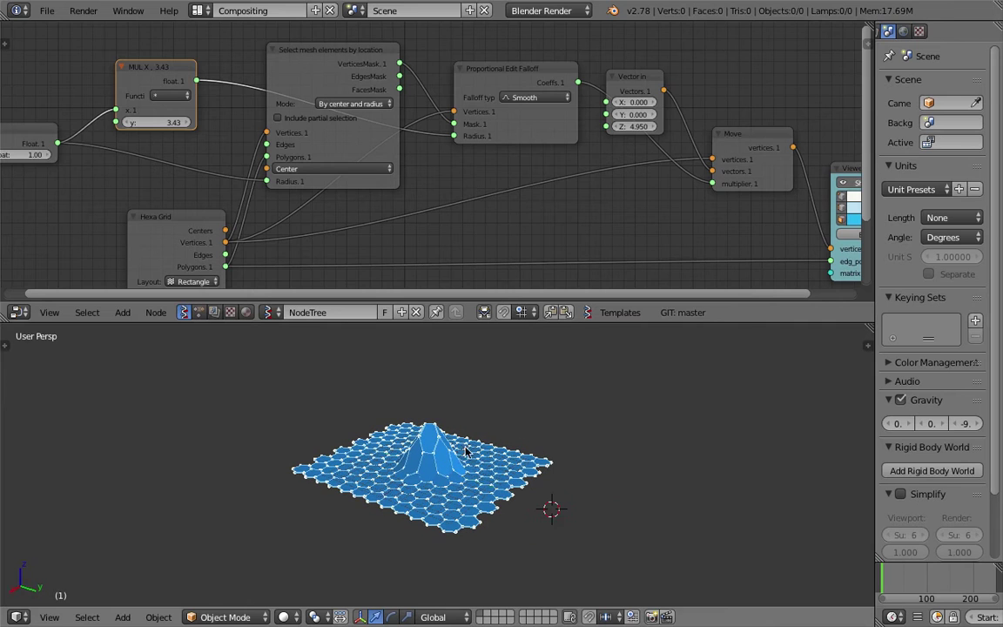
Step: Save the file and narrow the properties editor to give the node and 3D views more width
{"action": "scroll", "coordinate": [405, 91], "scroll_direction": "up", "scroll_amount": 4}
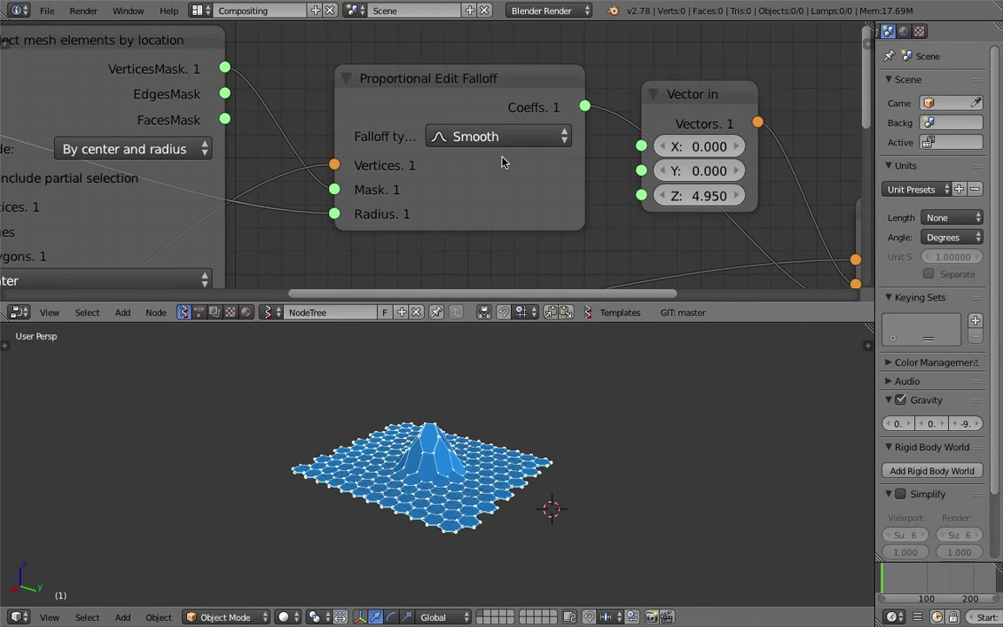
{"action": "scroll", "coordinate": [502, 162], "scroll_direction": "down", "scroll_amount": 6}
{"action": "key", "text": "ctrl+s"}
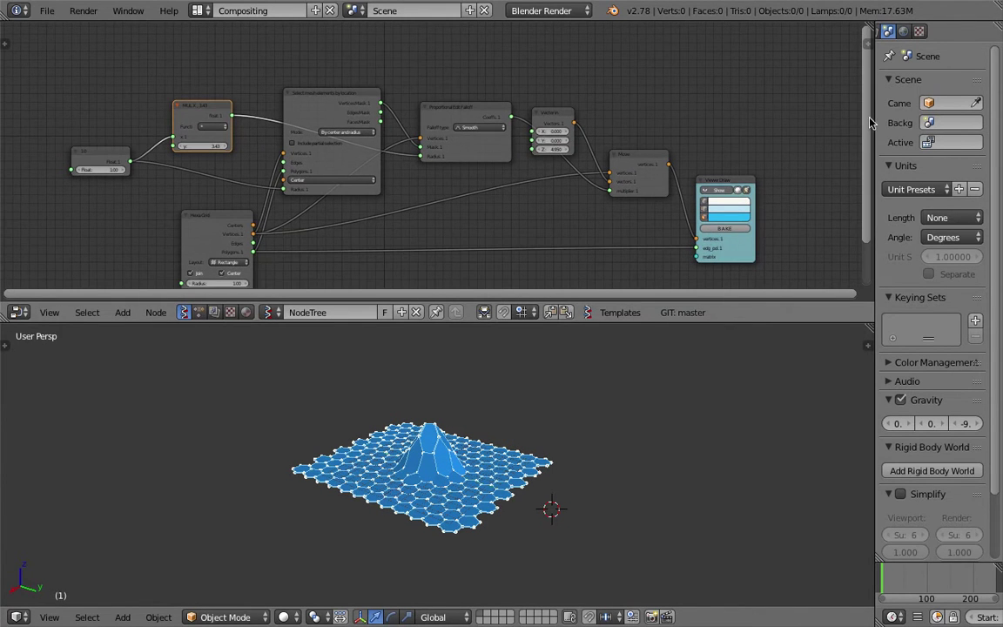
{"action": "left_click_drag", "start_coordinate": [874, 122], "coordinate": [943, 122]}
{"action": "scroll", "coordinate": [481, 130], "scroll_direction": "up", "scroll_amount": 2}
{"action": "scroll", "coordinate": [389, 72], "scroll_direction": "up", "scroll_amount": 2}
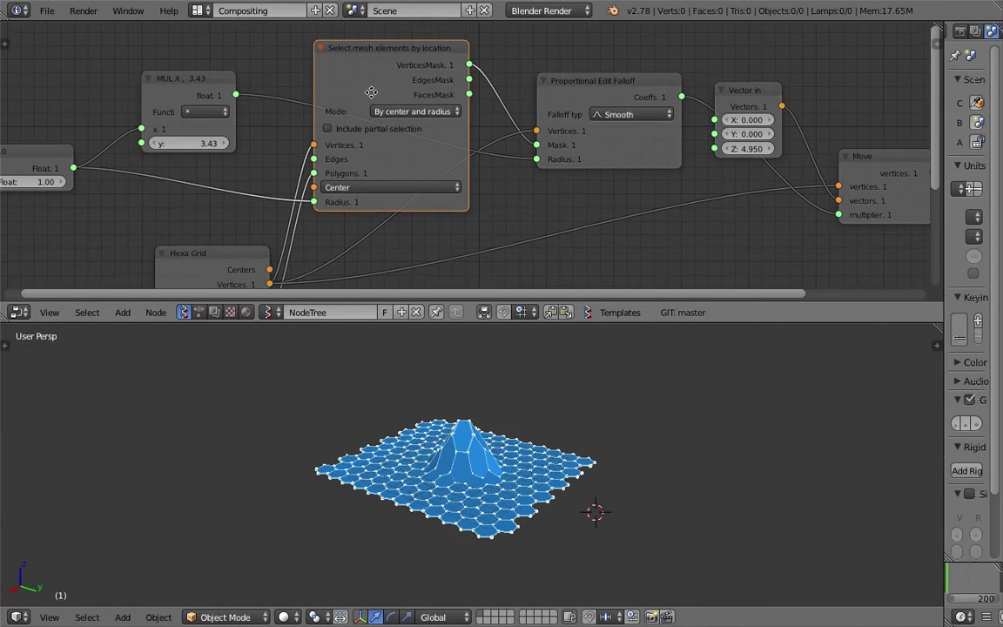
{"action": "middle_click_drag", "start_coordinate": [371, 92], "coordinate": [372, 100]}
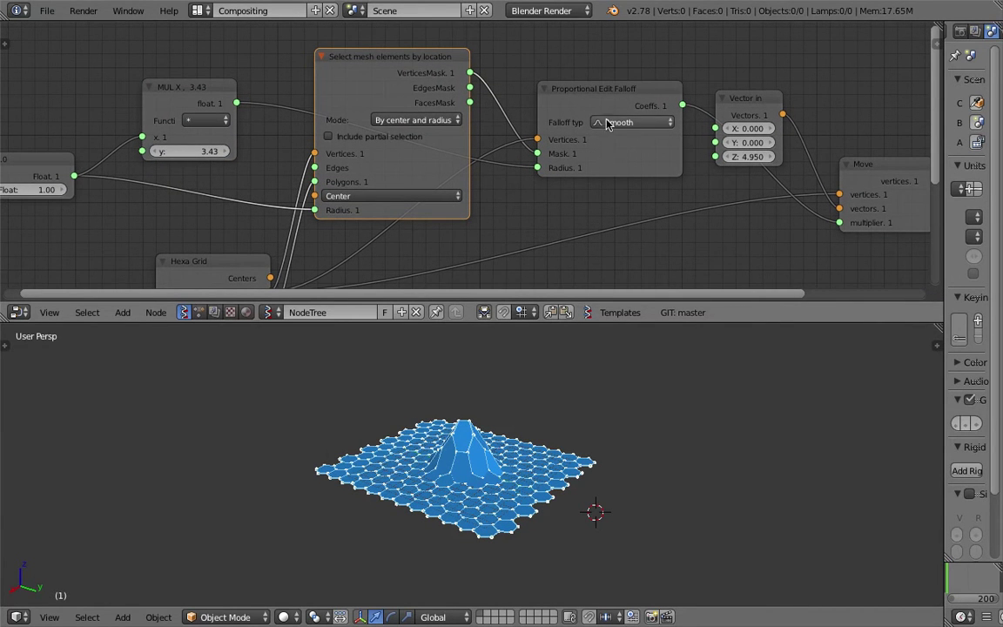
{"action": "scroll", "coordinate": [627, 125], "scroll_direction": "up", "scroll_amount": 1}
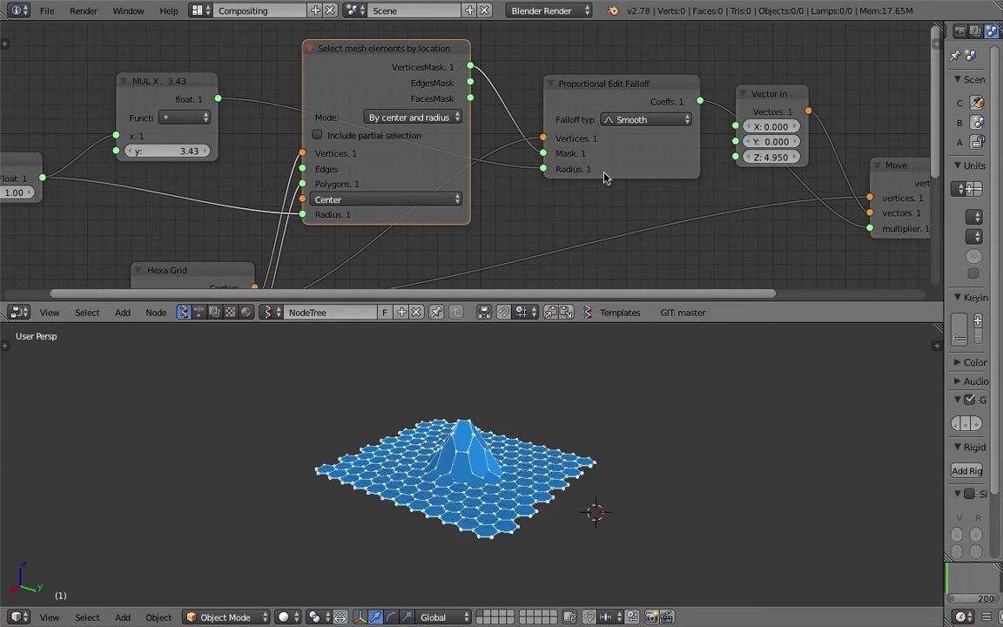
Step: Save over the current blend file with the raised grid seen from another angle
{"action": "middle_click_drag", "start_coordinate": [513, 440], "coordinate": [605, 435]}
{"action": "key", "text": "ctrl+s"}
{"action": "left_click", "coordinate": [528, 454]}
{"action": "scroll", "coordinate": [606, 435], "scroll_direction": "up", "scroll_amount": 1}
{"action": "key", "text": "ctrl+s"}
{"action": "left_click", "coordinate": [607, 435]}
{"action": "scroll", "coordinate": [335, 218], "scroll_direction": "down", "scroll_amount": 3}
{"action": "middle_click_drag", "start_coordinate": [366, 214], "coordinate": [411, 205]}
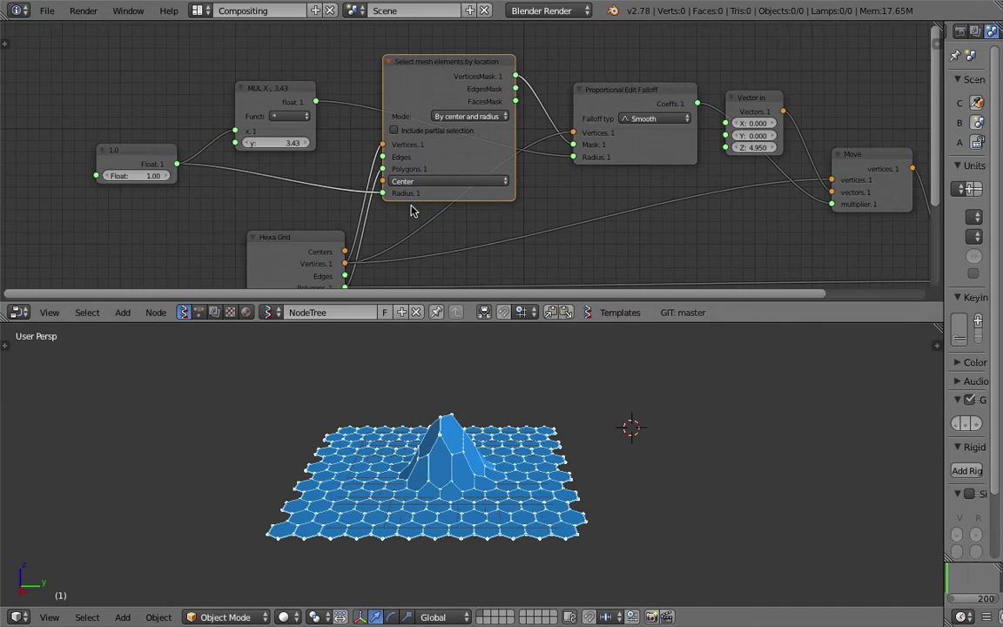
Step: Spread the Select mesh elements by location and Hexa Grid nodes apart and make the node editor taller
{"action": "middle_click_drag", "start_coordinate": [477, 421], "coordinate": [466, 424]}
{"action": "left_click_drag", "start_coordinate": [453, 80], "coordinate": [460, 76]}
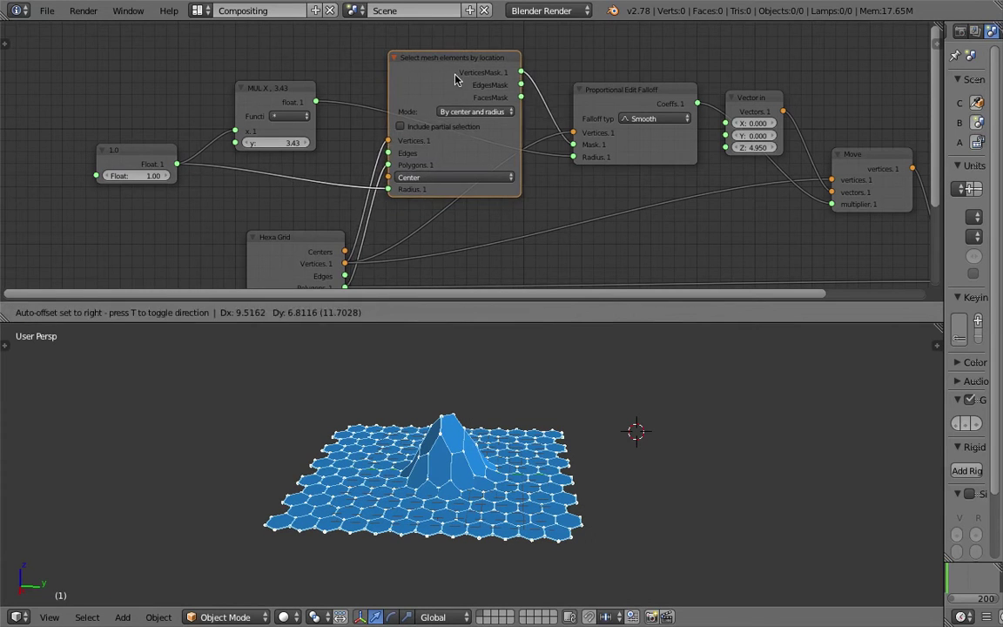
{"action": "left_click_drag", "start_coordinate": [334, 239], "coordinate": [286, 231]}
{"action": "scroll", "coordinate": [413, 130], "scroll_direction": "up", "scroll_amount": 1}
{"action": "middle_click_drag", "start_coordinate": [452, 28], "coordinate": [427, 67]}
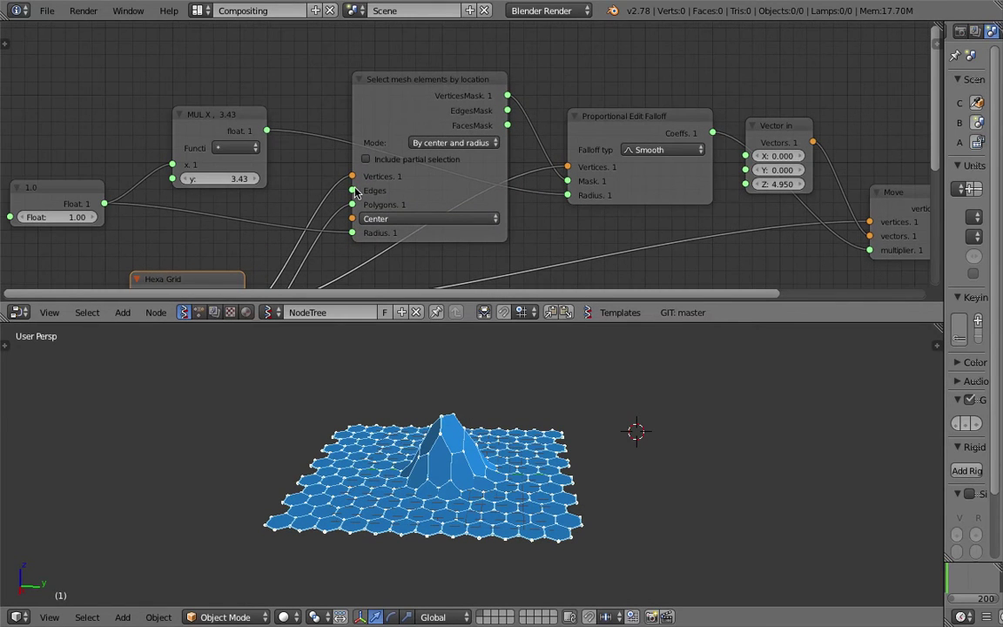
{"action": "scroll", "coordinate": [455, 119], "scroll_direction": "down", "scroll_amount": 1}
{"action": "middle_click_drag", "start_coordinate": [456, 119], "coordinate": [466, 110]}
{"action": "left_click_drag", "start_coordinate": [582, 322], "coordinate": [582, 365]}
{"action": "scroll", "coordinate": [444, 130], "scroll_direction": "up", "scroll_amount": 1}
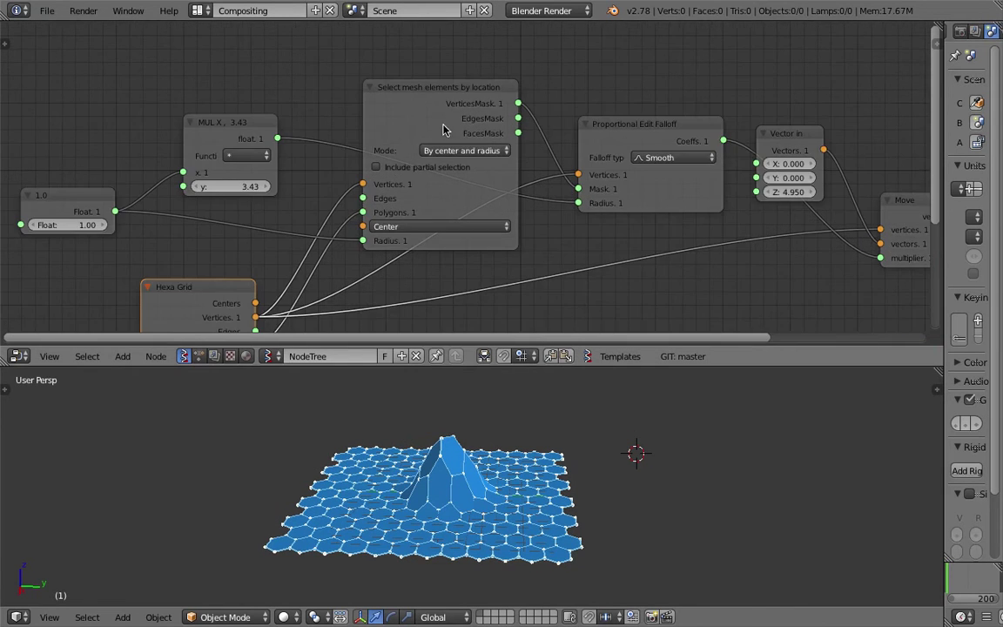
Step: Set the Float node's value to 1.33 and save over the file
{"action": "scroll", "coordinate": [403, 126], "scroll_direction": "down", "scroll_amount": 1}
{"action": "mouse_move", "coordinate": [168, 183]}
{"action": "left_mouse_down"}
{"action": "mouse_move", "coordinate": [226, 183]}
{"action": "mouse_move", "coordinate": [188, 183]}
{"action": "left_mouse_up"}
{"action": "middle_click_drag", "start_coordinate": [350, 135], "coordinate": [372, 174]}
{"action": "key", "text": "ctrl+s"}
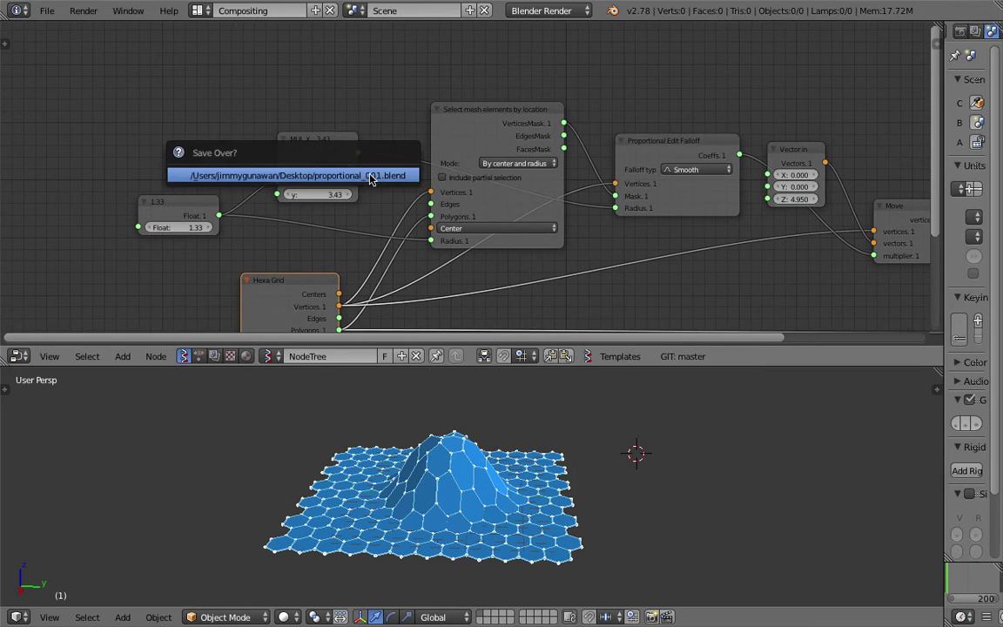
Step: Add a second Vector in node above the Float node and connect it to the location selection's Center
{"action": "key", "text": "shift+a"}
{"action": "left_click", "coordinate": [321, 76]}
{"action": "type", "text": "vec"}
{"action": "left_click", "coordinate": [343, 119]}
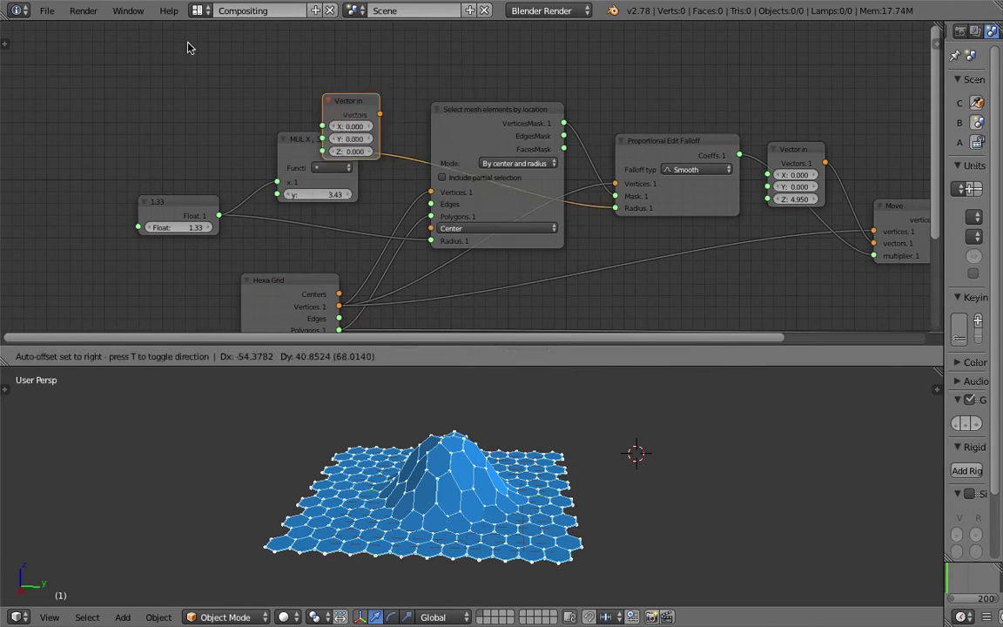
{"action": "left_click", "coordinate": [161, 72]}
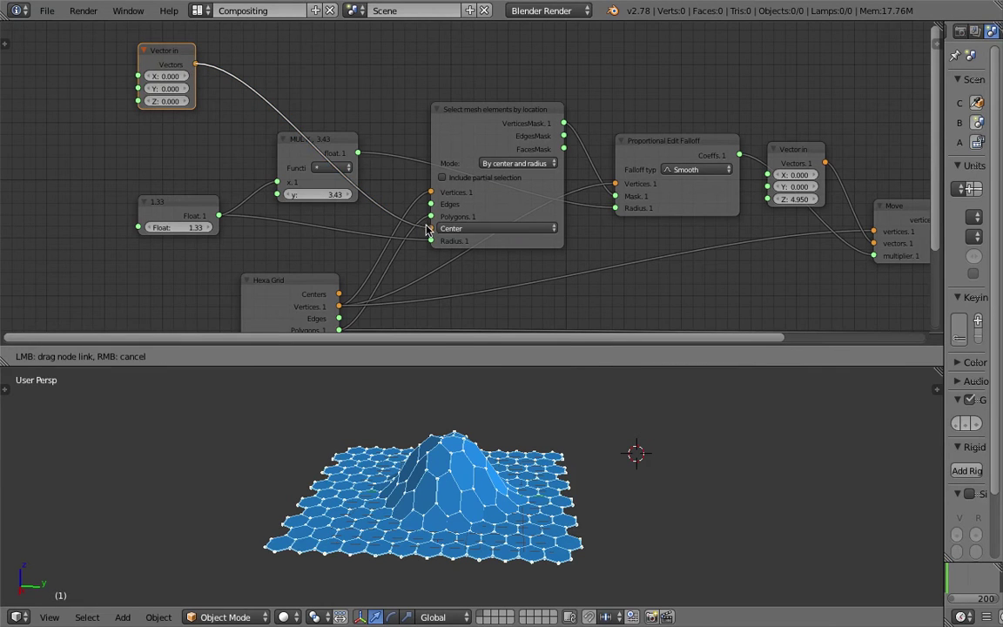
{"action": "left_click_drag", "start_coordinate": [426, 229], "coordinate": [430, 228]}
Step: Adjust the center vector's X, set its Y value to -1.770, and save over the file
{"action": "left_click_drag", "start_coordinate": [168, 76], "coordinate": [202, 77]}
{"action": "mouse_move", "coordinate": [167, 88]}
{"action": "left_mouse_down"}
{"action": "mouse_move", "coordinate": [322, 89]}
{"action": "mouse_move", "coordinate": [124, 89]}
{"action": "mouse_move", "coordinate": [209, 101]}
{"action": "mouse_move", "coordinate": [173, 103]}
{"action": "left_mouse_up"}
{"action": "key", "text": "Return"}
{"action": "middle_click_drag", "start_coordinate": [432, 410], "coordinate": [419, 449]}
{"action": "key", "text": "ctrl+s"}
{"action": "left_click", "coordinate": [519, 421]}
{"action": "key", "text": "ctrl+s"}
{"action": "left_click", "coordinate": [419, 448]}
Step: Set the center vector's X value to 14.700 to test the falloff beyond the grid's edge
{"action": "left_click_drag", "start_coordinate": [156, 76], "coordinate": [366, 76]}
{"action": "middle_click_drag", "start_coordinate": [393, 435], "coordinate": [294, 415]}
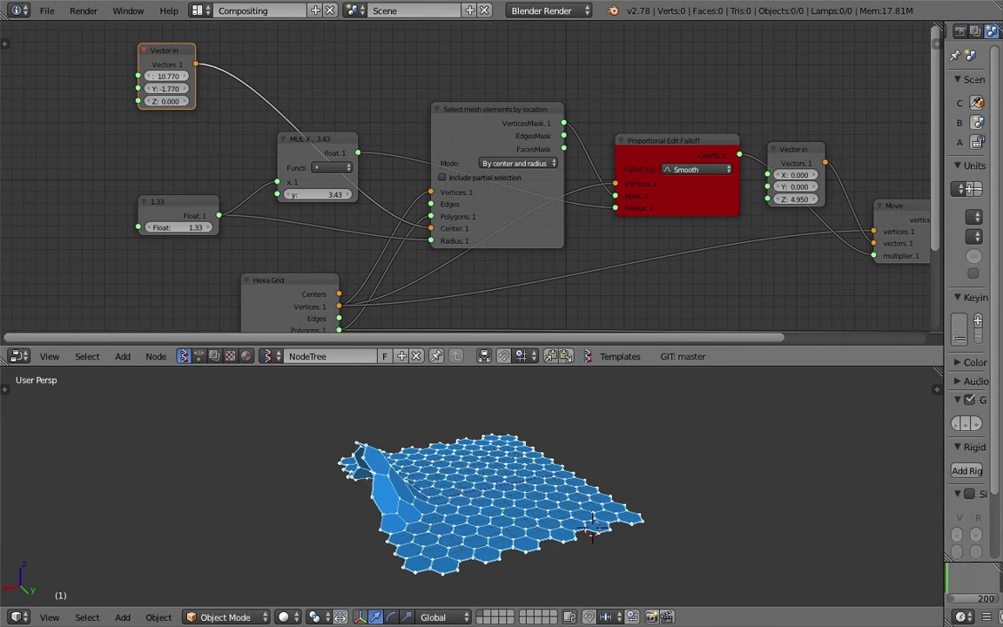
{"action": "left_click_drag", "start_coordinate": [383, 76], "coordinate": [274, 76]}
{"action": "left_click_drag", "start_coordinate": [165, 76], "coordinate": [607, 219]}
{"action": "middle_click_drag", "start_coordinate": [734, 258], "coordinate": [615, 230]}
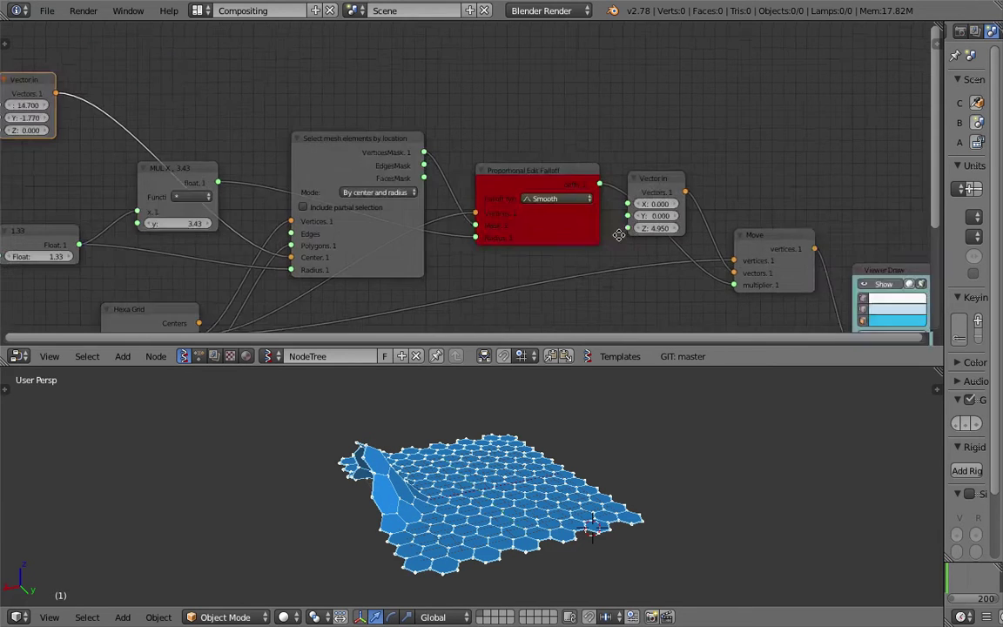
{"action": "scroll", "coordinate": [540, 209], "scroll_direction": "up", "scroll_amount": 3}
{"action": "scroll", "coordinate": [523, 174], "scroll_direction": "down", "scroll_amount": 5}
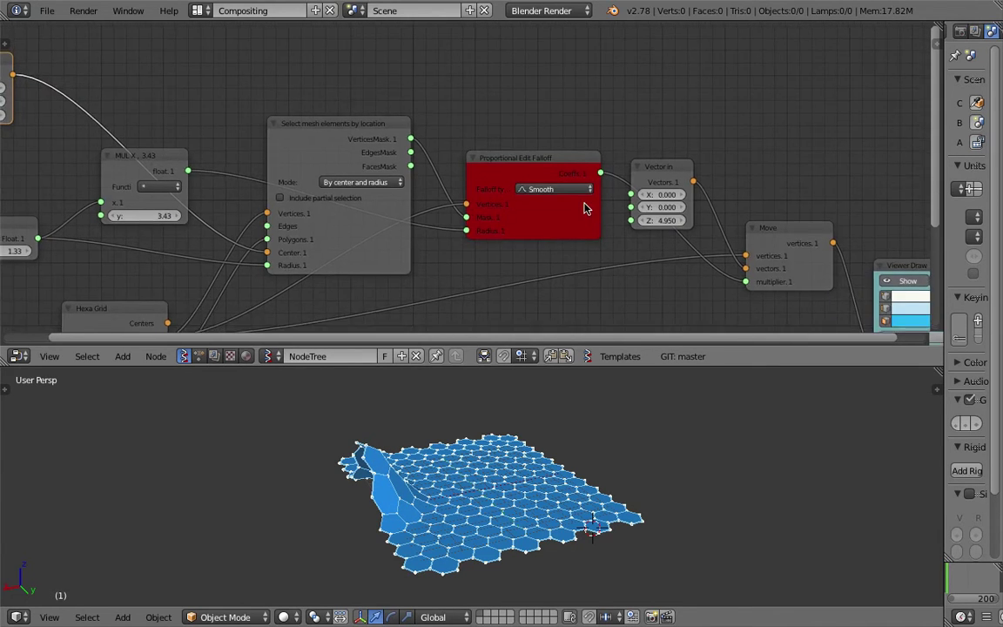
Step: Set the center vector's X value to -11.100 and save over the file
{"action": "middle_click_drag", "start_coordinate": [577, 521], "coordinate": [530, 505]}
{"action": "key", "text": "ctrl+s"}
{"action": "left_click", "coordinate": [530, 505]}
{"action": "left_click_drag", "start_coordinate": [211, 88], "coordinate": [306, 88]}
{"action": "scroll", "coordinate": [331, 135], "scroll_direction": "left", "scroll_amount": 2, "text": "ctrl"}
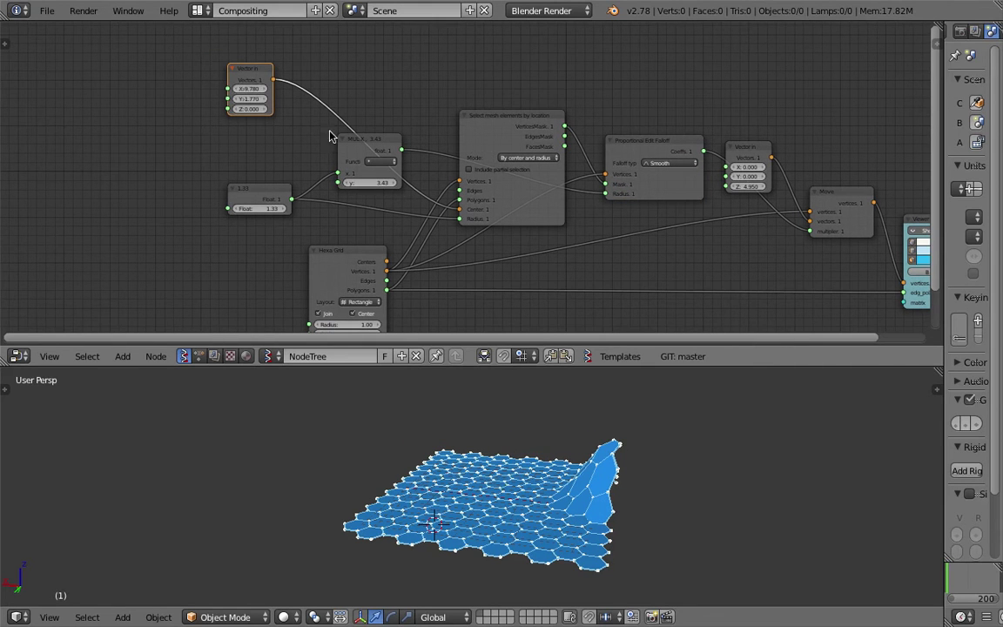
{"action": "key", "text": "ctrl+z"}
{"action": "middle_click_drag", "start_coordinate": [617, 447], "coordinate": [690, 559]}
{"action": "key", "text": "ctrl+s"}
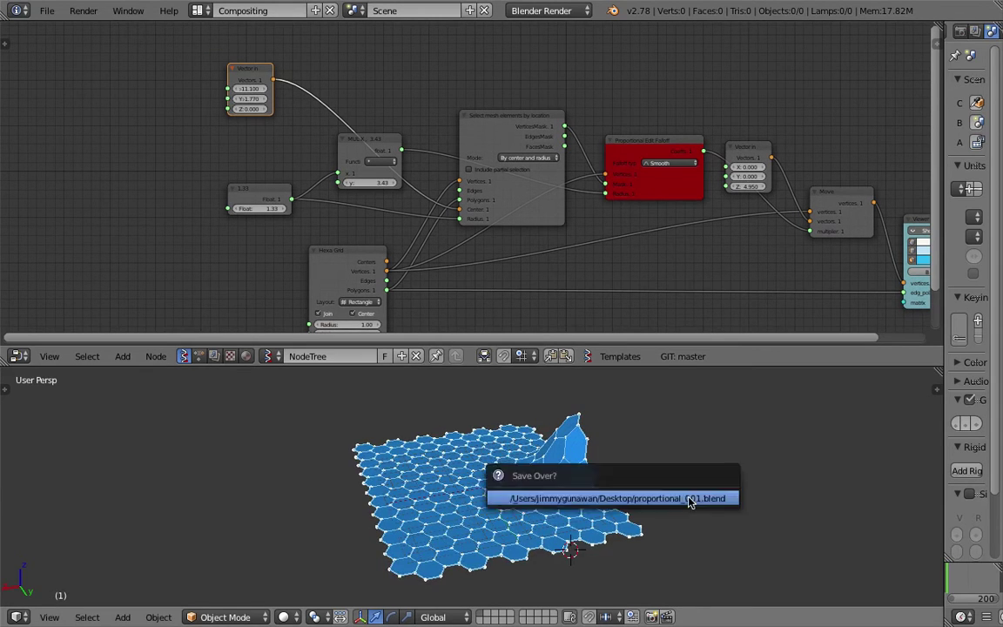
{"action": "key", "text": "ctrl+s"}
{"action": "key", "text": "ctrl+s"}
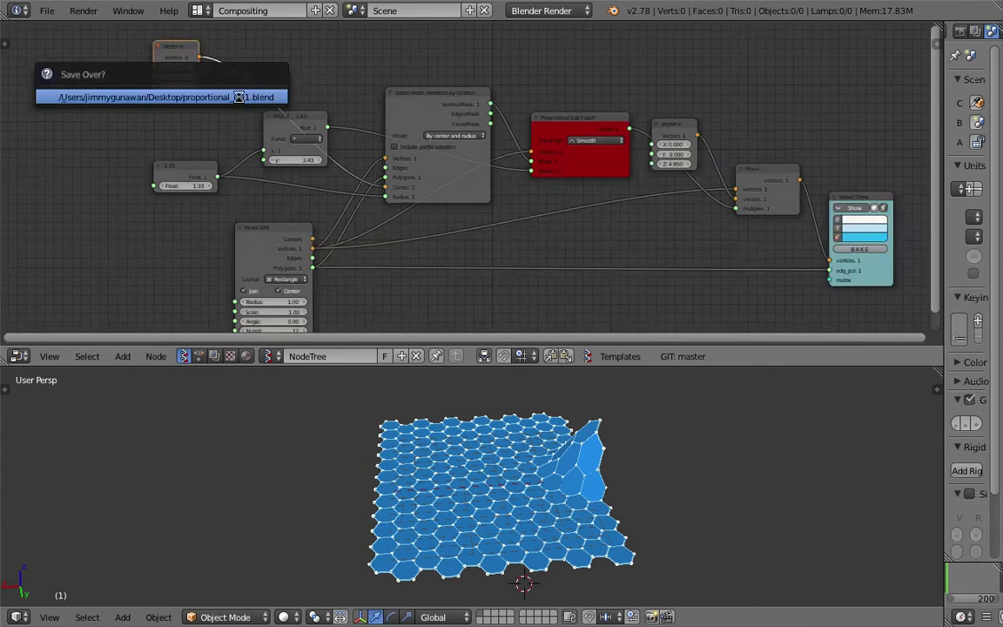
Step: Move the multiply math node higher in the node layout and save the file
{"action": "left_click", "coordinate": [313, 94]}
{"action": "key", "text": "Home"}
{"action": "left_click_drag", "start_coordinate": [312, 117], "coordinate": [335, 71]}
{"action": "middle_click_drag", "start_coordinate": [382, 168], "coordinate": [406, 152]}
{"action": "key", "text": "ctrl+s"}
Step: Set NumX and NumY of the Hexa Grid node to 20
{"action": "scroll", "coordinate": [406, 161], "scroll_direction": "up", "scroll_amount": 1}
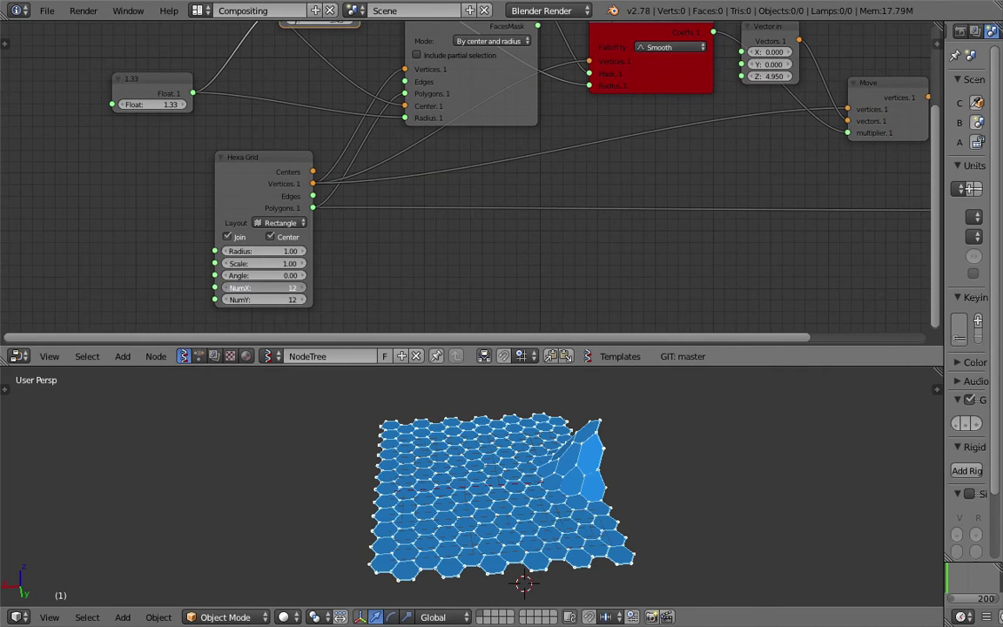
{"action": "type", "text": "20"}
{"action": "key", "text": "Return"}
{"action": "key", "text": "ctrl+s"}
{"action": "left_click", "coordinate": [288, 285]}
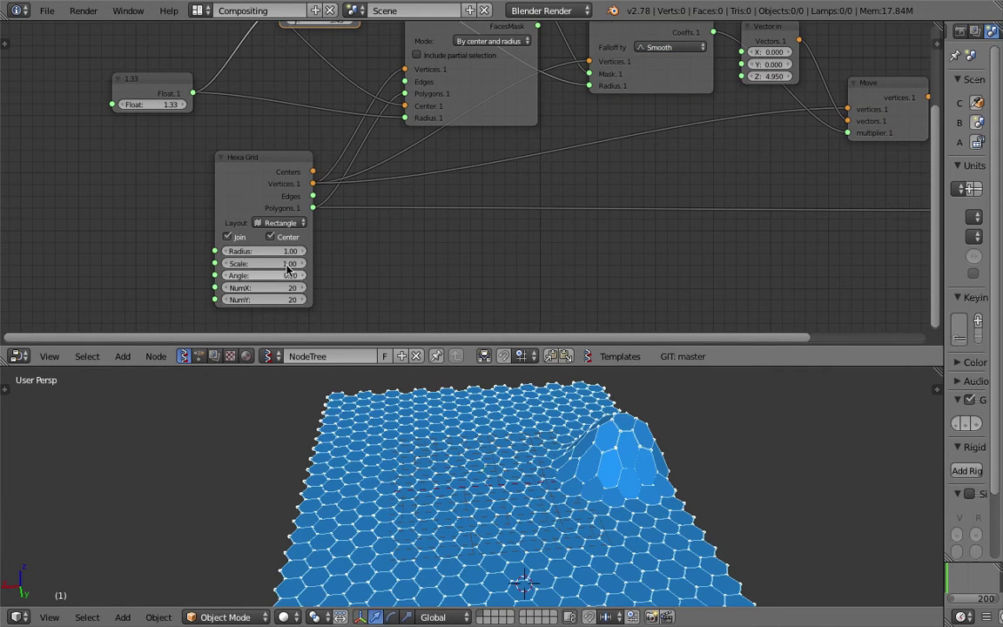
{"action": "scroll", "coordinate": [290, 250], "scroll_direction": "up", "scroll_amount": 1}
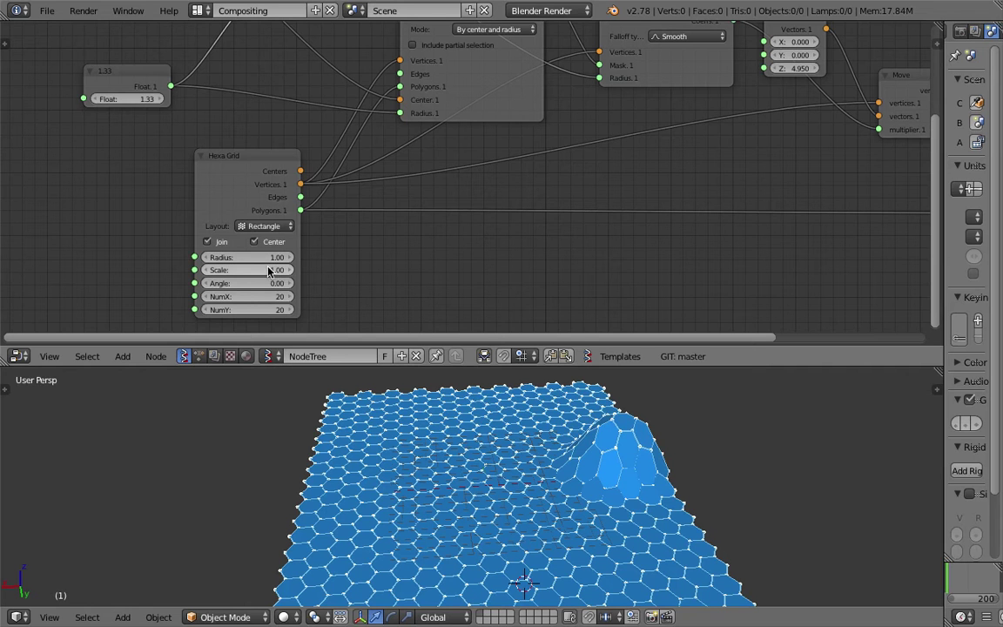
Step: Set the Hexa Grid node's Scale to 1 and save over the file
{"action": "left_click_drag", "start_coordinate": [252, 269], "coordinate": [218, 270]}
{"action": "type", "text": "1"}
{"action": "key", "text": "Return"}
{"action": "scroll", "coordinate": [377, 276], "scroll_direction": "down", "scroll_amount": 1}
{"action": "key", "text": "ctrl+s"}
{"action": "left_click", "coordinate": [507, 485]}
Step: Set the radius Float node to 2.95 and the Z value of the vector feeding the Move node to 7.590
{"action": "scroll", "coordinate": [330, 168], "scroll_direction": "up", "scroll_amount": 1}
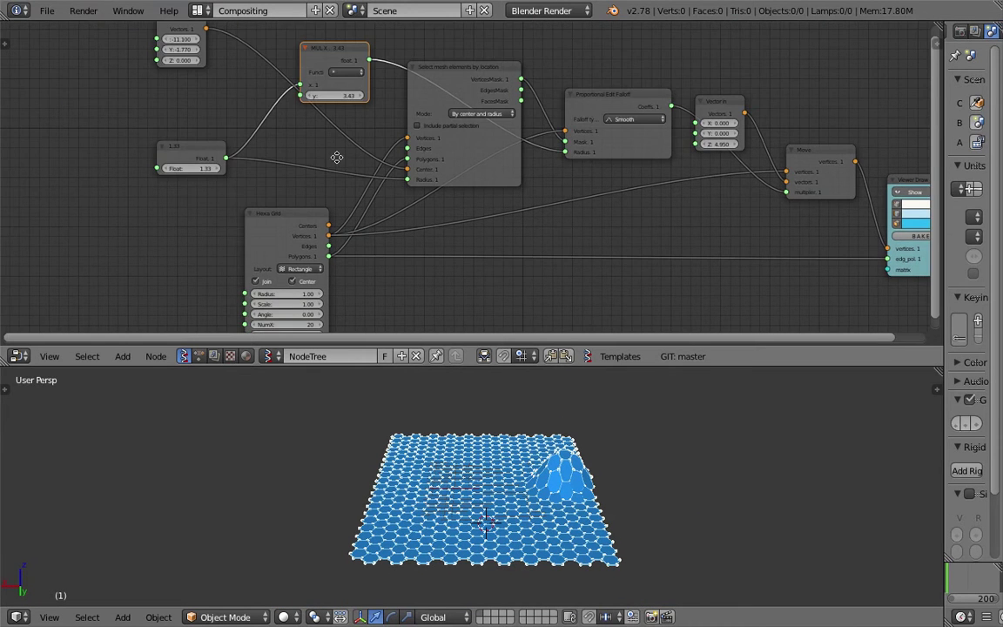
{"action": "middle_click_drag", "start_coordinate": [336, 157], "coordinate": [309, 197]}
{"action": "left_click_drag", "start_coordinate": [149, 211], "coordinate": [217, 212]}
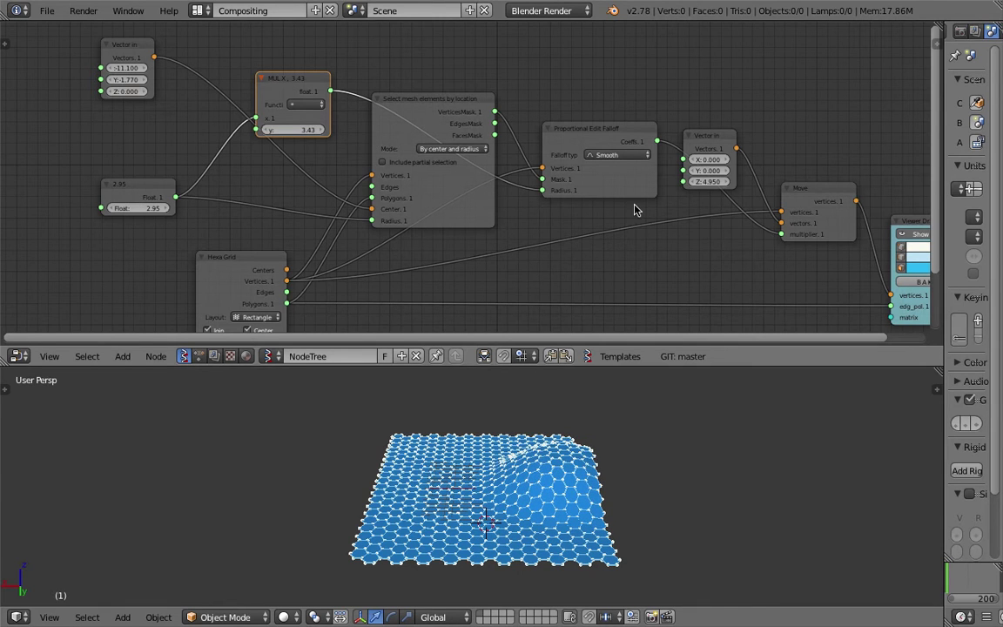
{"action": "left_click_drag", "start_coordinate": [710, 181], "coordinate": [748, 181]}
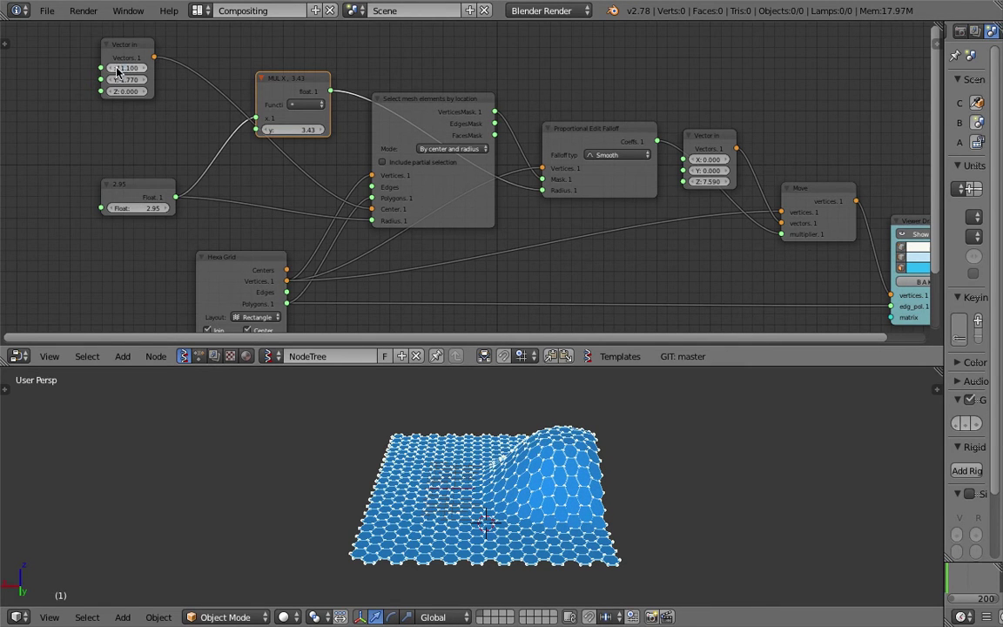
Step: Reset the center vector's X and Y values to 0 and save the file
{"action": "key", "text": "BackSpace"}
{"action": "scroll", "coordinate": [475, 419], "scroll_direction": "up", "scroll_amount": 3}
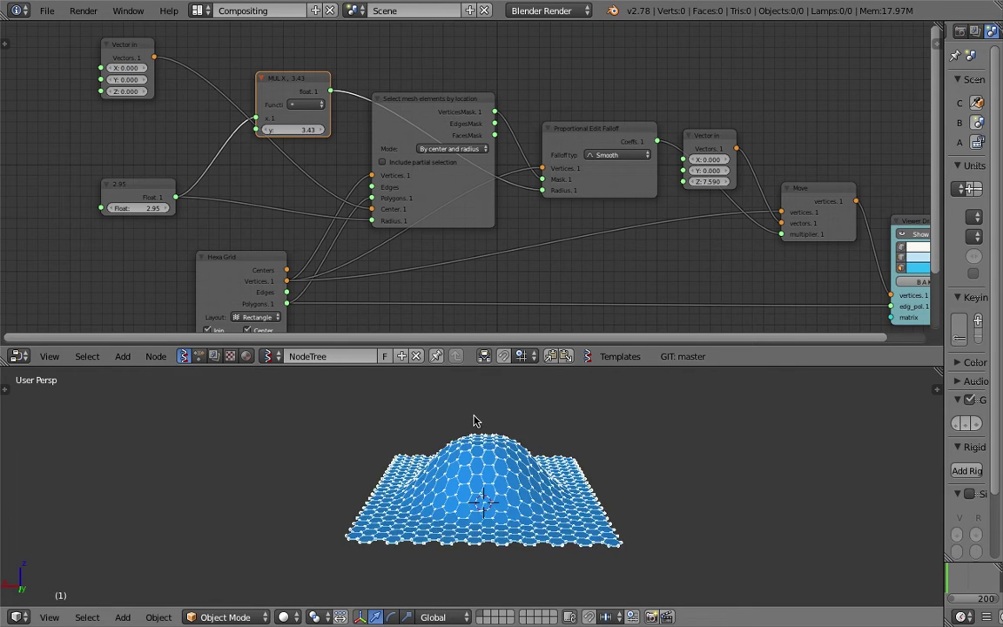
{"action": "key", "text": "ctrl+s"}
Step: Set the falloff type of the Proportional Edit Falloff node to Constant and save over the file
{"action": "middle_click_drag", "start_coordinate": [504, 229], "coordinate": [469, 241]}
{"action": "scroll", "coordinate": [468, 242], "scroll_direction": "up", "scroll_amount": 4}
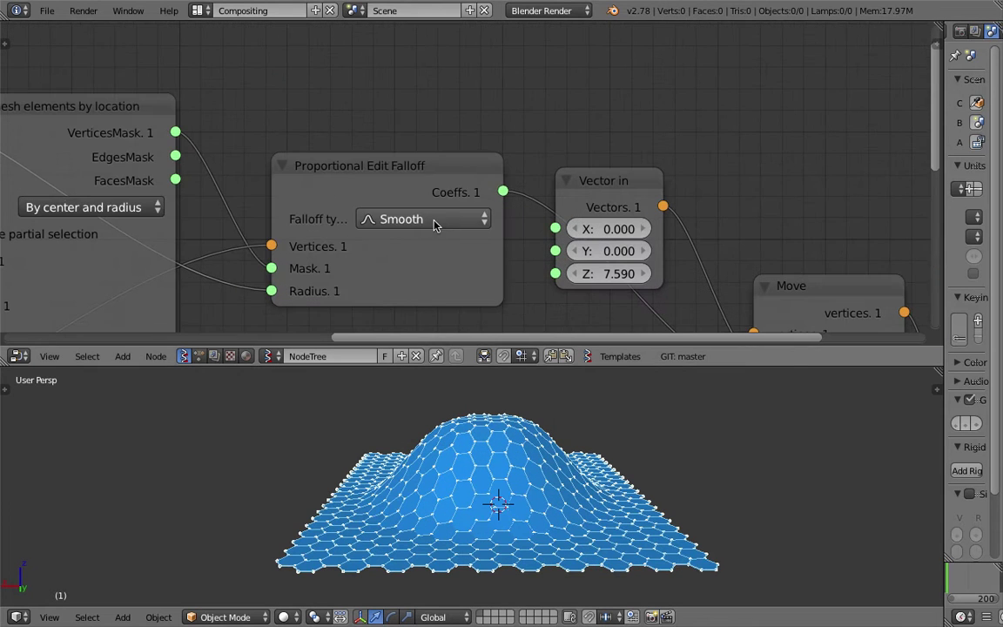
{"action": "left_click", "coordinate": [439, 225]}
{"action": "left_click", "coordinate": [409, 50]}
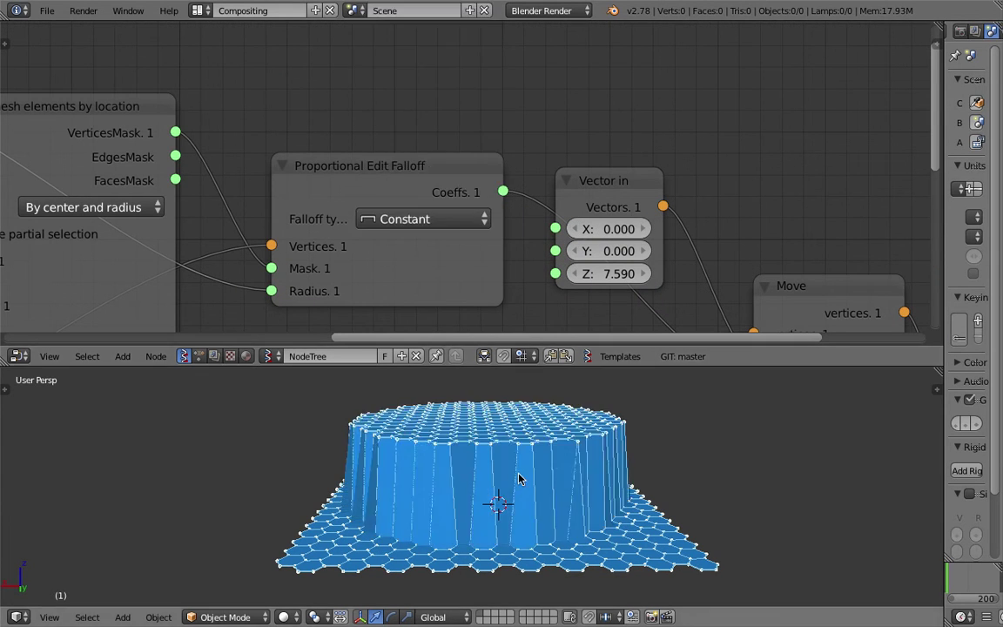
{"action": "middle_click_drag", "start_coordinate": [588, 479], "coordinate": [522, 453]}
{"action": "scroll", "coordinate": [522, 452], "scroll_direction": "down", "scroll_amount": 2}
{"action": "key", "text": "ctrl+s"}
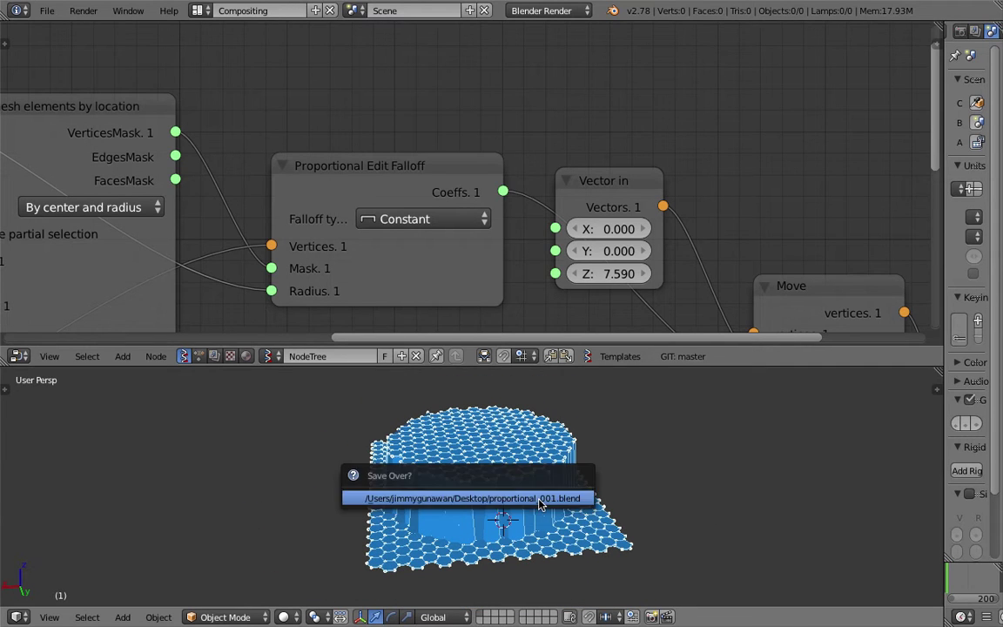
{"action": "left_click", "coordinate": [523, 439]}
Step: Save over the file and set the radius Float node to 1.72
{"action": "scroll", "coordinate": [466, 170], "scroll_direction": "down", "scroll_amount": 1}
{"action": "middle_click_drag", "start_coordinate": [335, 282], "coordinate": [589, 202]}
{"action": "scroll", "coordinate": [403, 172], "scroll_direction": "down", "scroll_amount": 4}
{"action": "middle_click_drag", "start_coordinate": [292, 170], "coordinate": [294, 191]}
{"action": "key", "text": "ctrl+s"}
{"action": "left_click", "coordinate": [294, 189]}
{"action": "left_click_drag", "start_coordinate": [42, 239], "coordinate": [11, 238]}
Step: Try the Inverse Square and Smooth types on the Proportional Edit Falloff node and settle on Sphere
{"action": "left_click", "coordinate": [625, 169]}
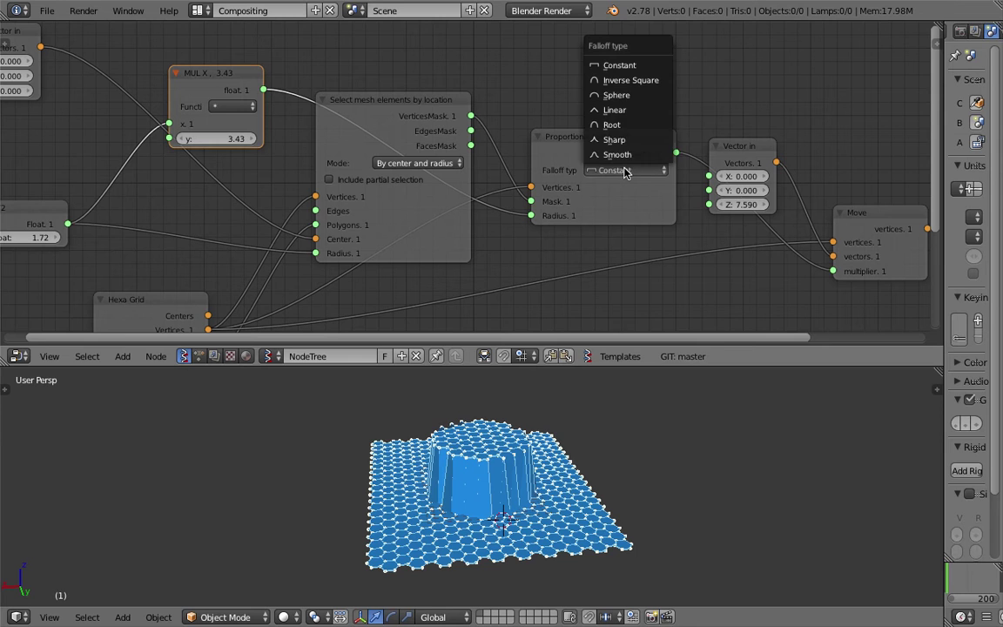
{"action": "middle_click_drag", "start_coordinate": [567, 477], "coordinate": [606, 282]}
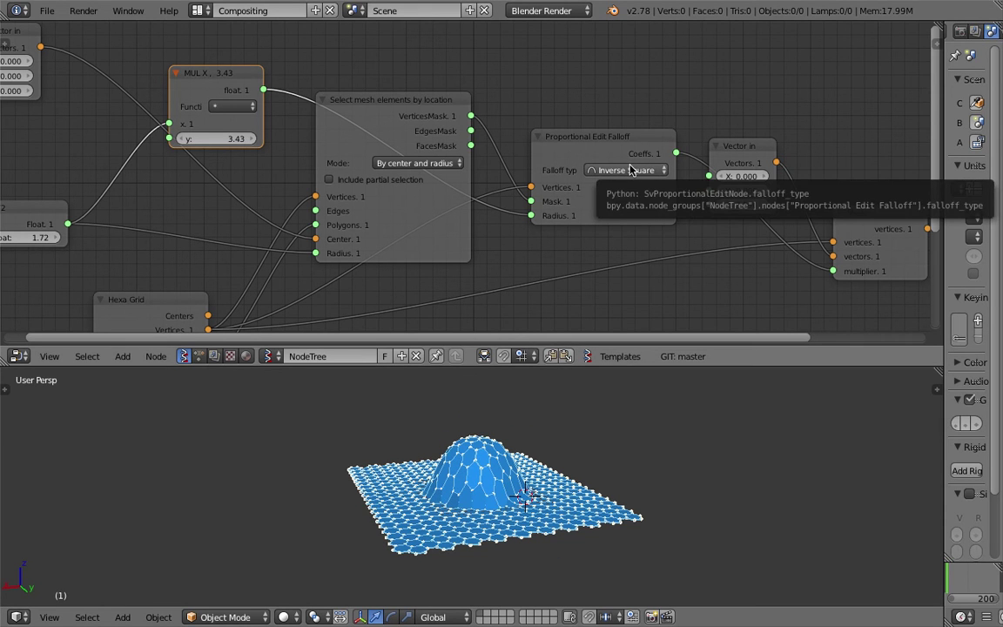
{"action": "scroll", "coordinate": [632, 171], "scroll_direction": "down", "scroll_amount": 3, "text": "ctrl"}
{"action": "scroll", "coordinate": [632, 170], "scroll_direction": "up", "scroll_amount": 2, "text": "ctrl"}
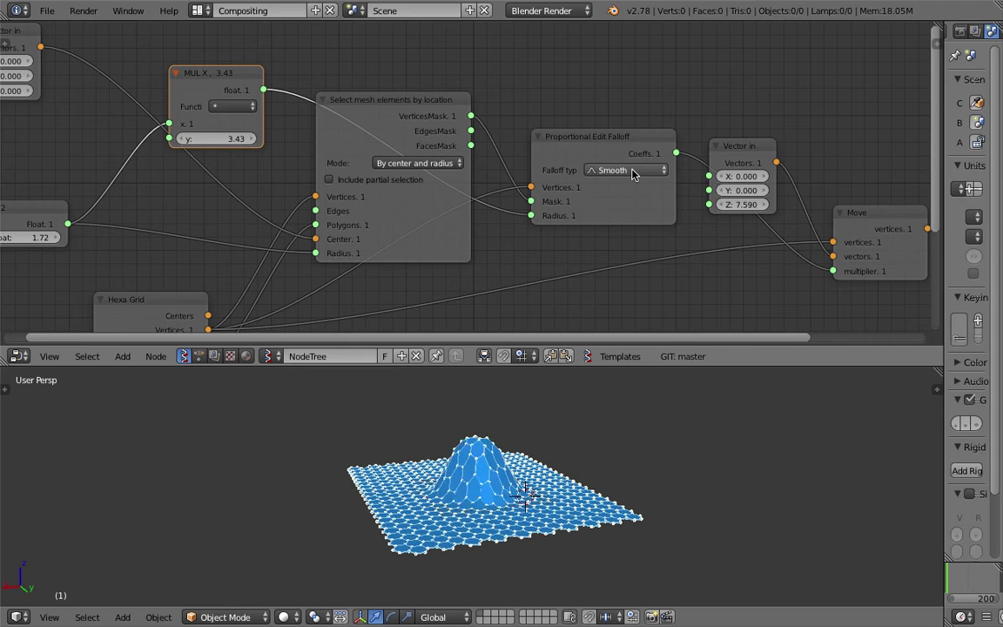
{"action": "scroll", "coordinate": [632, 171], "scroll_direction": "up", "scroll_amount": 1, "text": "ctrl"}
{"action": "scroll", "coordinate": [631, 171], "scroll_direction": "up", "scroll_amount": 3, "text": "ctrl"}
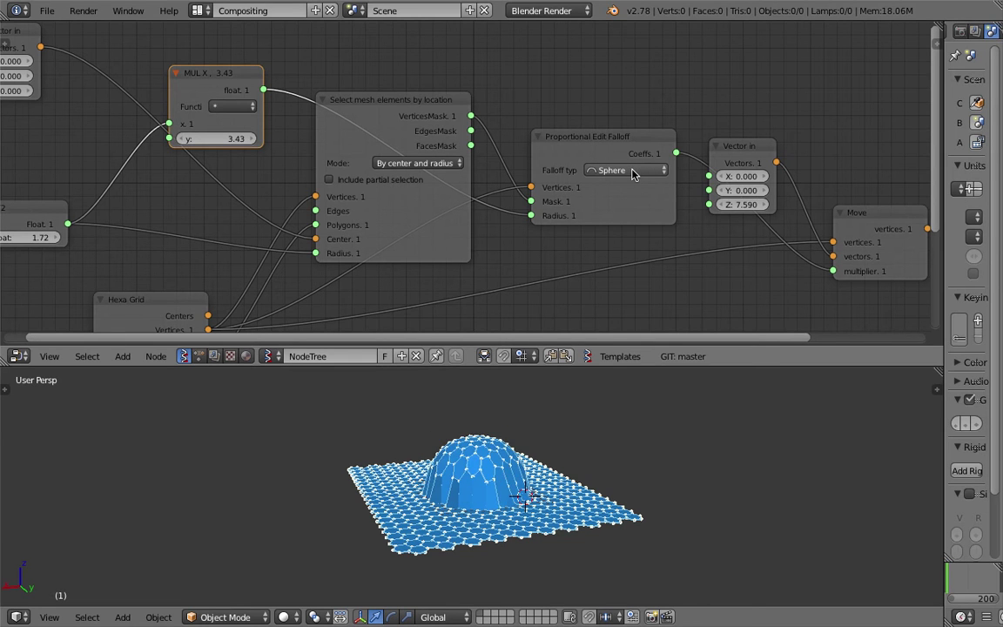
{"action": "scroll", "coordinate": [631, 461], "scroll_direction": "up", "scroll_amount": 3}
{"action": "scroll", "coordinate": [636, 170], "scroll_direction": "up", "scroll_amount": 4, "text": "ctrl"}
{"action": "scroll", "coordinate": [637, 170], "scroll_direction": "down", "scroll_amount": 1, "text": "ctrl"}
{"action": "scroll", "coordinate": [637, 170], "scroll_direction": "up", "scroll_amount": 1, "text": "ctrl"}
{"action": "middle_click_drag", "start_coordinate": [609, 487], "coordinate": [633, 465]}
{"action": "scroll", "coordinate": [585, 457], "scroll_direction": "up", "scroll_amount": 2}
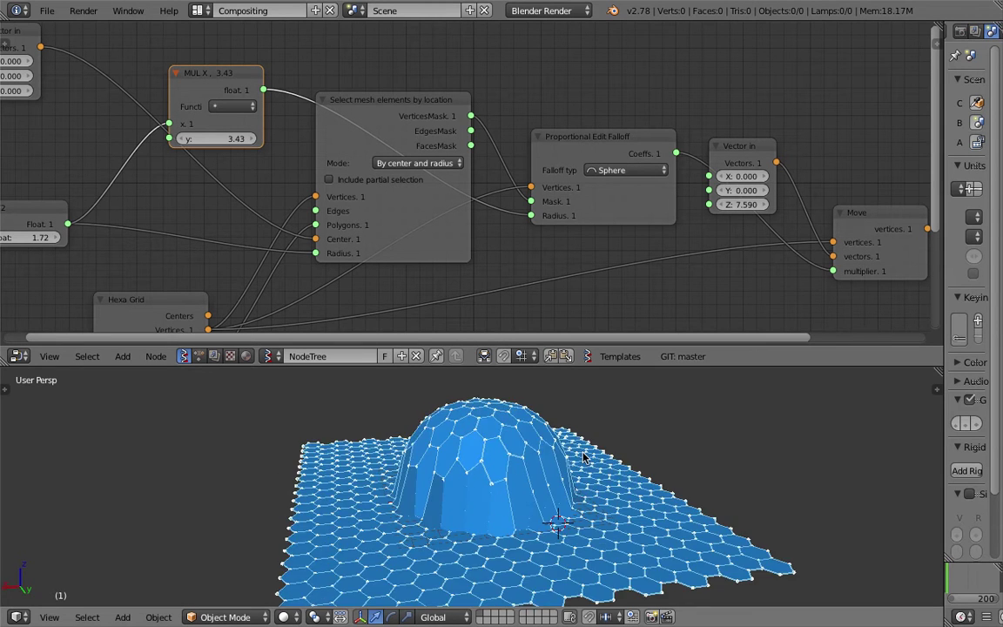
{"action": "scroll", "coordinate": [582, 458], "scroll_direction": "down", "scroll_amount": 2}
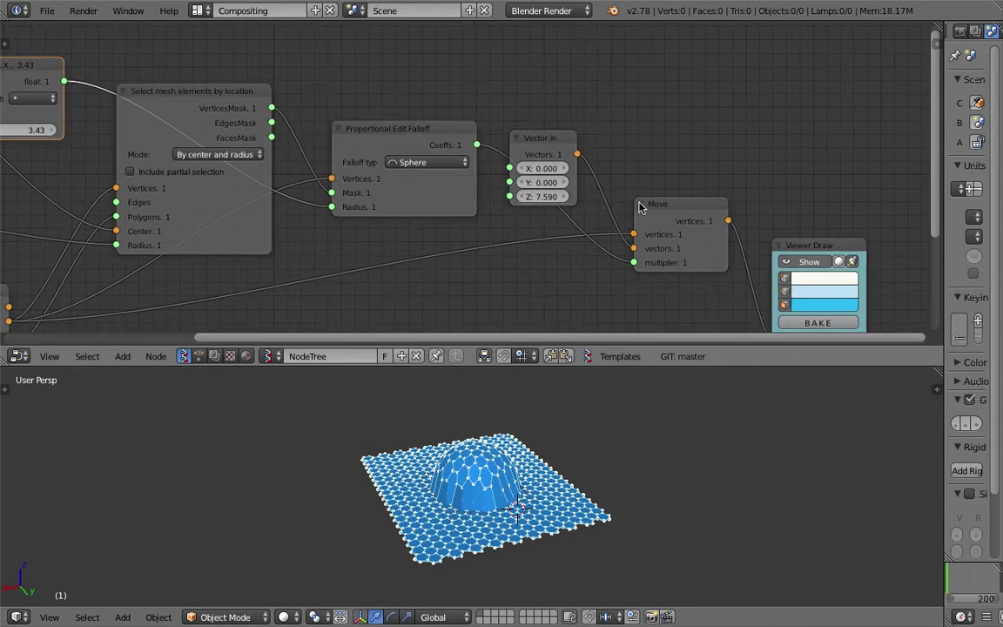
Step: Bake the Viewer Draw output to a mesh object and move it clear of the blue grid preview
{"action": "key", "text": "g"}
{"action": "left_click", "coordinate": [287, 488]}
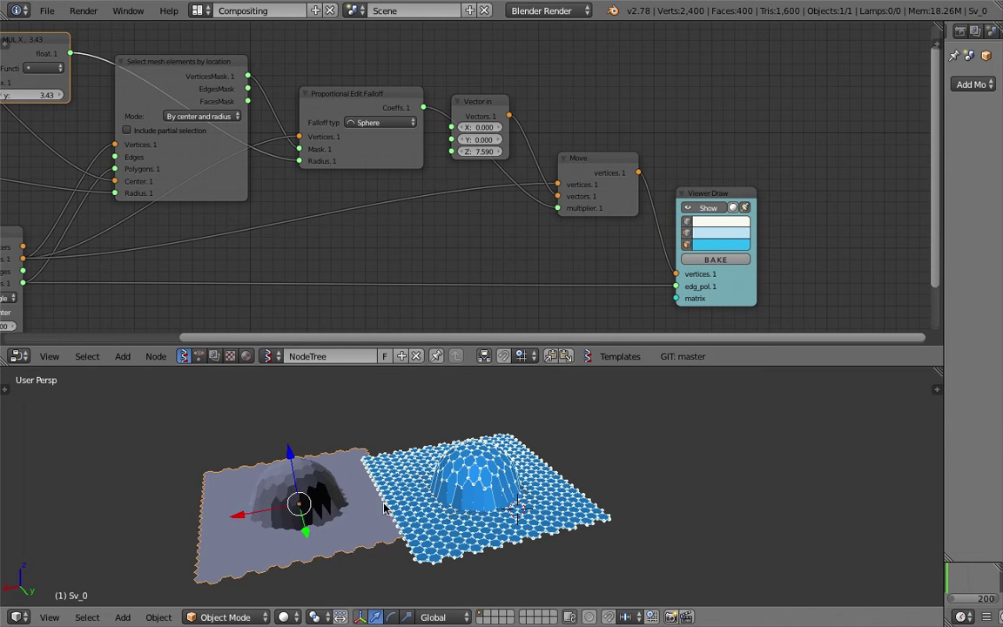
{"action": "scroll", "coordinate": [427, 437], "scroll_direction": "up", "scroll_amount": 2}
{"action": "key", "text": "g"}
{"action": "left_click", "coordinate": [384, 481]}
Step: Try to smooth-shade the baked object
{"action": "key", "text": "space"}
{"action": "type", "text": "sm"}
{"action": "key", "text": "Escape"}
{"action": "key", "text": "space"}
{"action": "key", "text": "Return"}
{"action": "middle_click_drag", "start_coordinate": [382, 476], "coordinate": [418, 496], "text": "shift"}
{"action": "scroll", "coordinate": [540, 465], "scroll_direction": "up", "scroll_amount": 4}
{"action": "scroll", "coordinate": [553, 481], "scroll_direction": "down", "scroll_amount": 4}
Step: Add a Wireframe modifier to the baked object to preview it, and delete the object
{"action": "left_click_drag", "start_coordinate": [943, 154], "coordinate": [686, 122]}
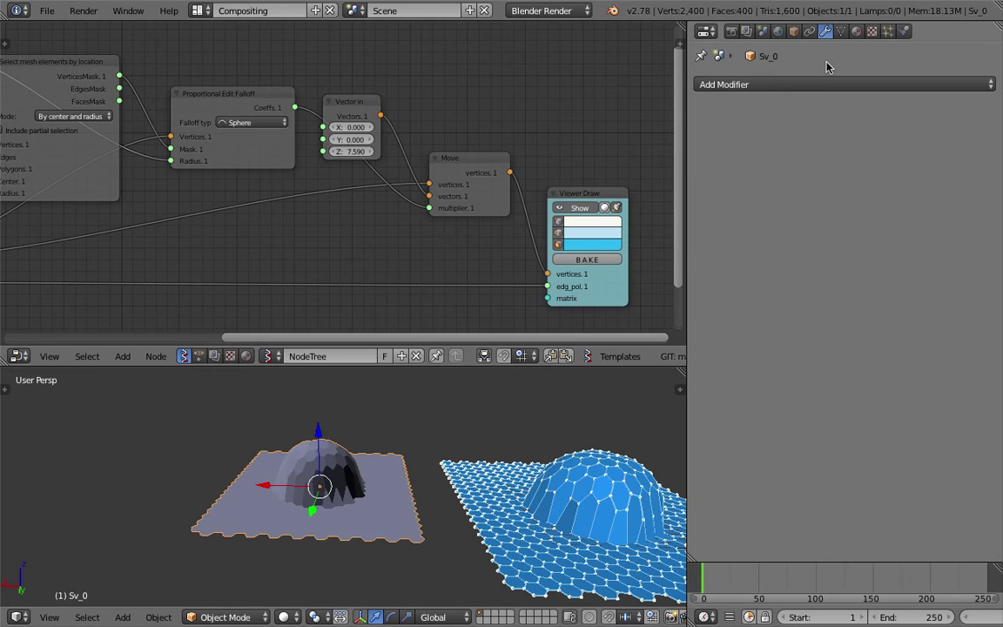
{"action": "left_click", "coordinate": [818, 84]}
{"action": "left_click", "coordinate": [707, 383]}
{"action": "middle_click_drag", "start_coordinate": [265, 577], "coordinate": [358, 477]}
{"action": "scroll", "coordinate": [364, 514], "scroll_direction": "up", "scroll_amount": 5}
{"action": "scroll", "coordinate": [364, 514], "scroll_direction": "down", "scroll_amount": 5}
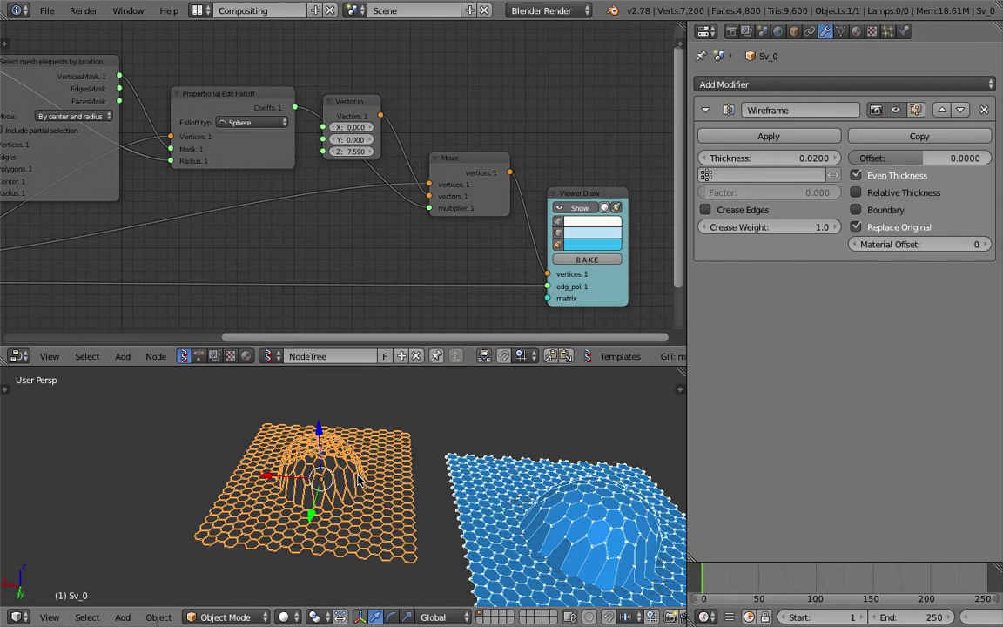
{"action": "key", "text": "Delete"}
{"action": "scroll", "coordinate": [318, 447], "scroll_direction": "down", "scroll_amount": 2}
Step: Narrow the properties editor to give the node editor more room and save over the file
{"action": "key", "text": "ctrl+s"}
{"action": "scroll", "coordinate": [654, 97], "scroll_direction": "down", "scroll_amount": 2}
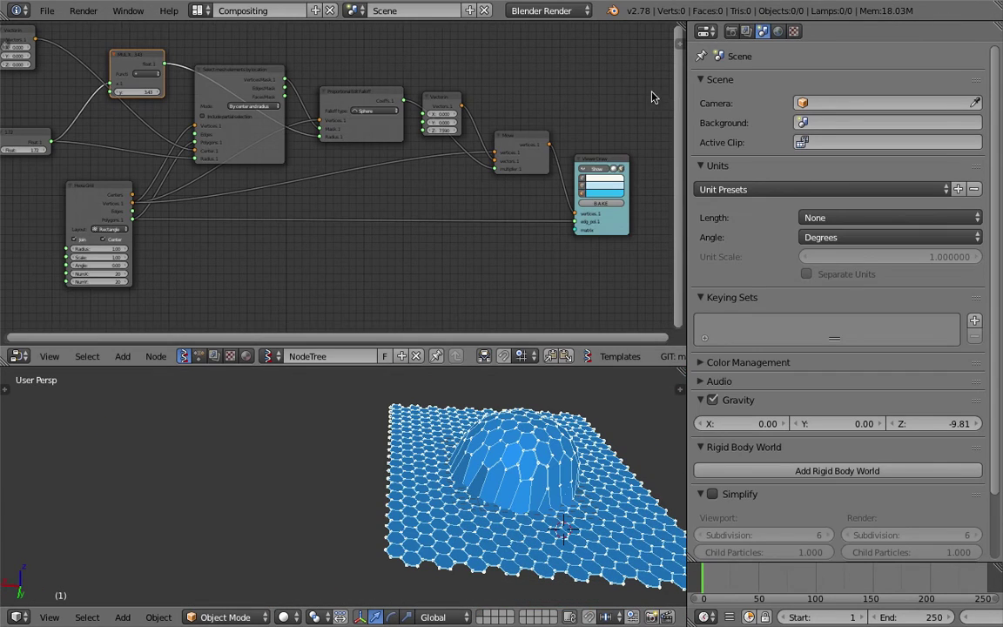
{"action": "left_click_drag", "start_coordinate": [685, 103], "coordinate": [808, 102]}
{"action": "key", "text": "ctrl+s"}
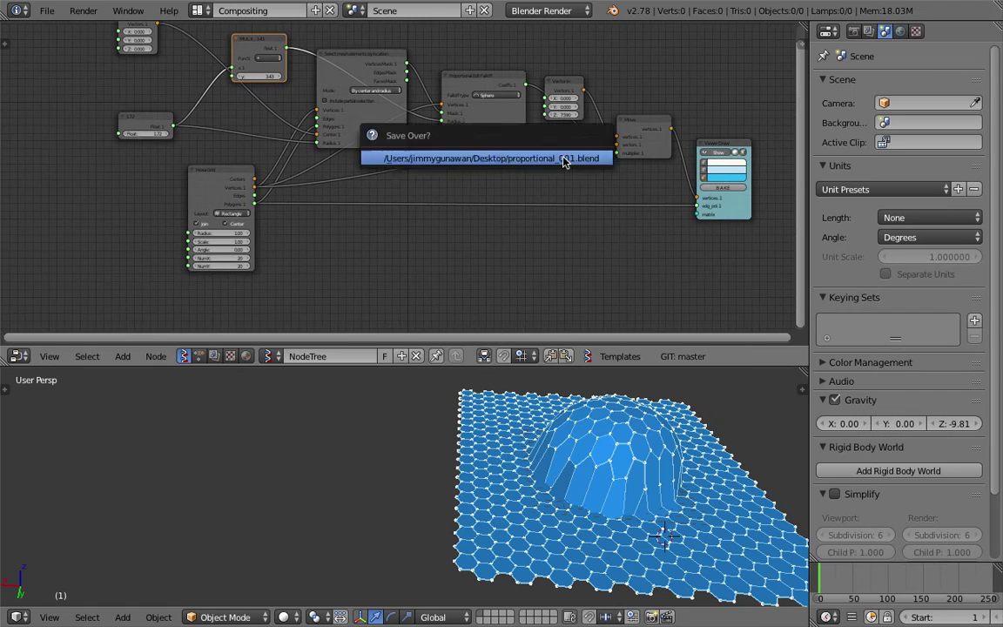
Step: Move the Hexa Grid node aside and add a Plane MK2 node near it
{"action": "left_click_drag", "start_coordinate": [186, 156], "coordinate": [150, 167]}
{"action": "middle_click_drag", "start_coordinate": [253, 174], "coordinate": [241, 174]}
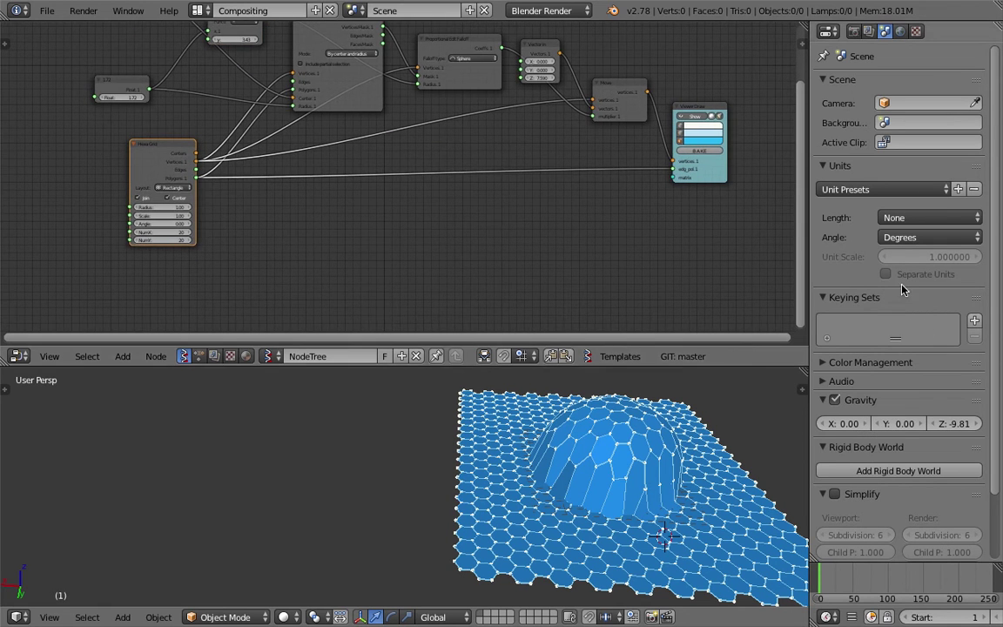
{"action": "scroll", "coordinate": [339, 210], "scroll_direction": "up", "scroll_amount": 2}
{"action": "key", "text": "alt+space"}
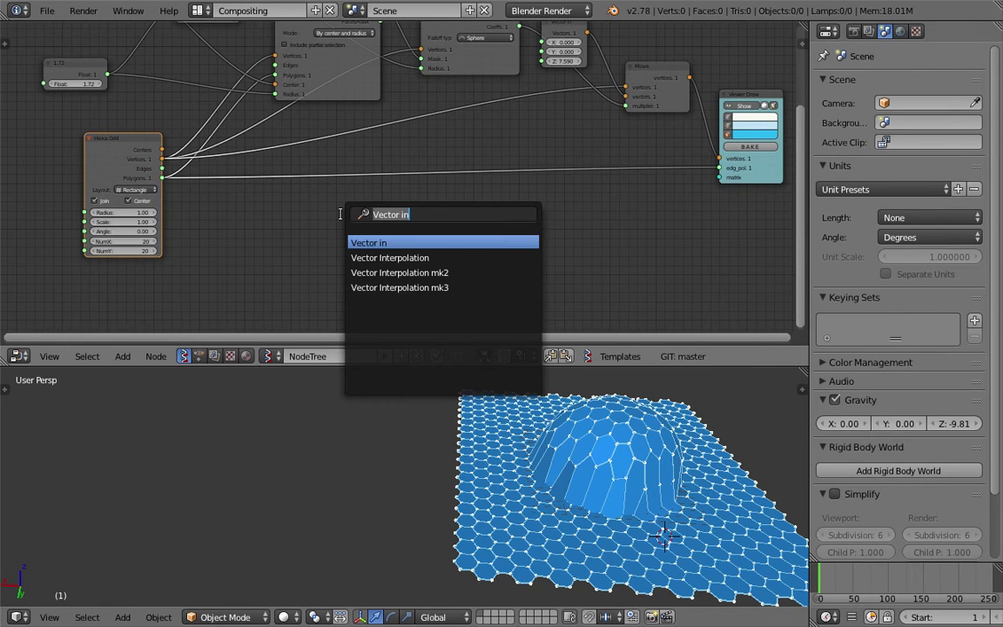
{"action": "type", "text": "plane"}
{"action": "key", "text": "Down"}
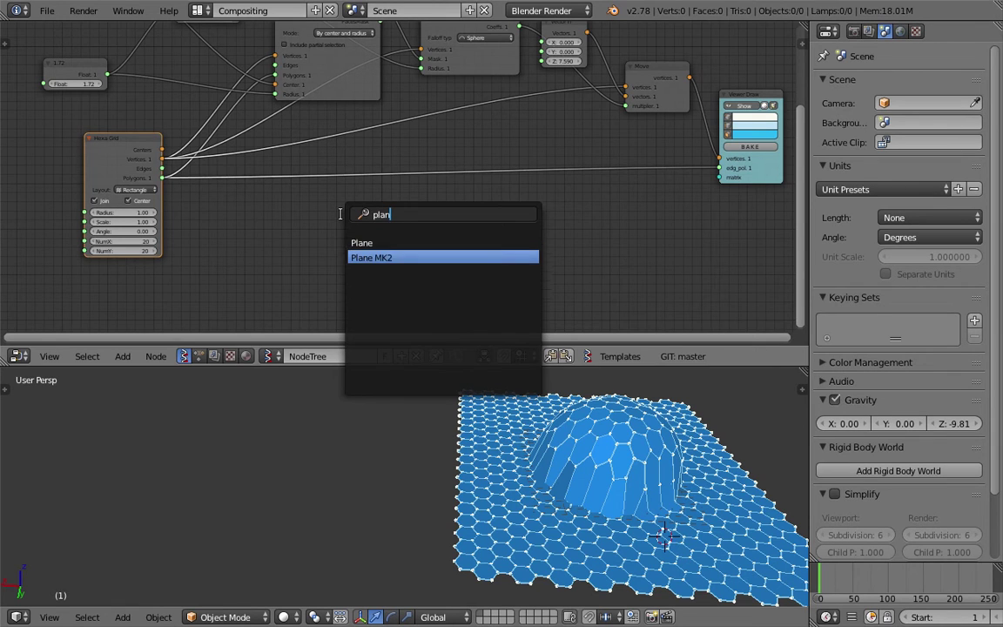
{"action": "key", "text": "Return"}
{"action": "left_click", "coordinate": [271, 216]}
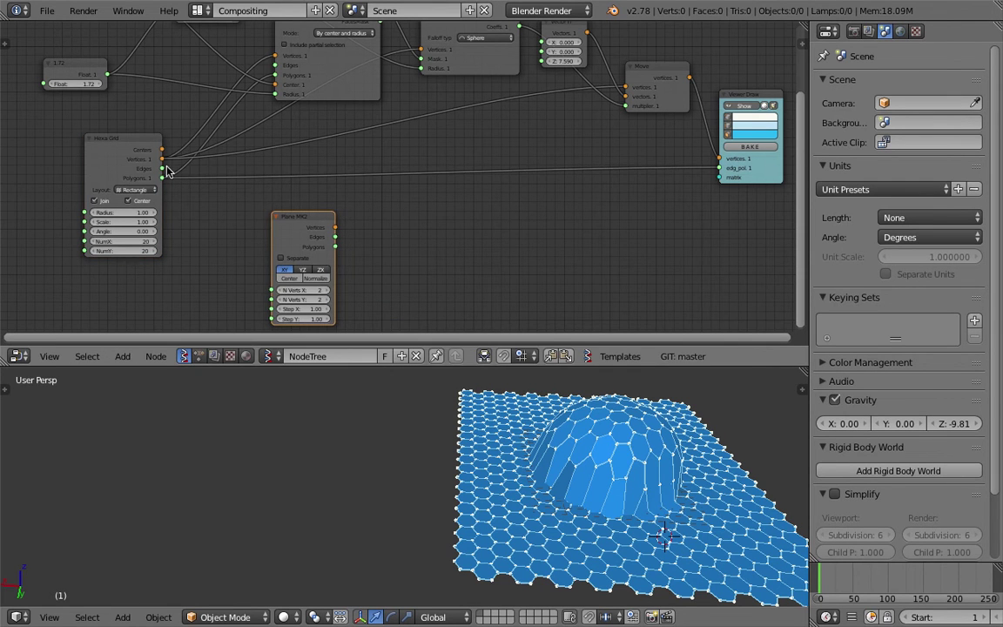
Step: Shift the Hexa Grid and Plane MK2 nodes further from the selection node and enlarge the node editor
{"action": "left_click_drag", "start_coordinate": [136, 141], "coordinate": [95, 146]}
{"action": "middle_click_drag", "start_coordinate": [298, 238], "coordinate": [349, 255]}
{"action": "left_click_drag", "start_coordinate": [334, 235], "coordinate": [223, 230]}
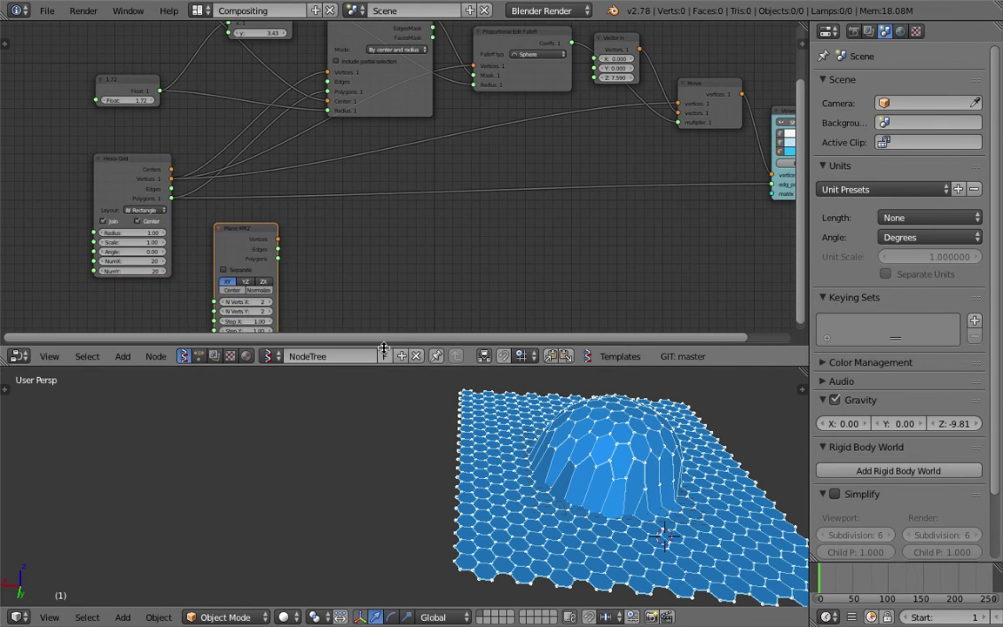
{"action": "left_click_drag", "start_coordinate": [381, 345], "coordinate": [396, 450]}
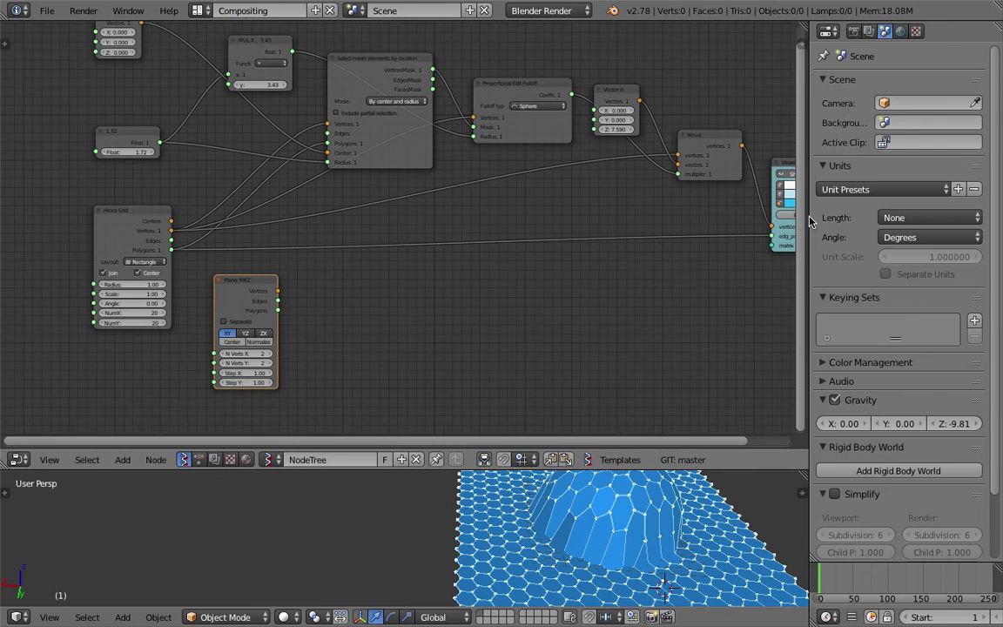
{"action": "left_click_drag", "start_coordinate": [810, 217], "coordinate": [895, 214]}
Step: Insert a reroute point on the Hexa Grid's polygons link to Viewer Draw and reposition it slightly lower
{"action": "middle_click_drag", "start_coordinate": [617, 201], "coordinate": [639, 188]}
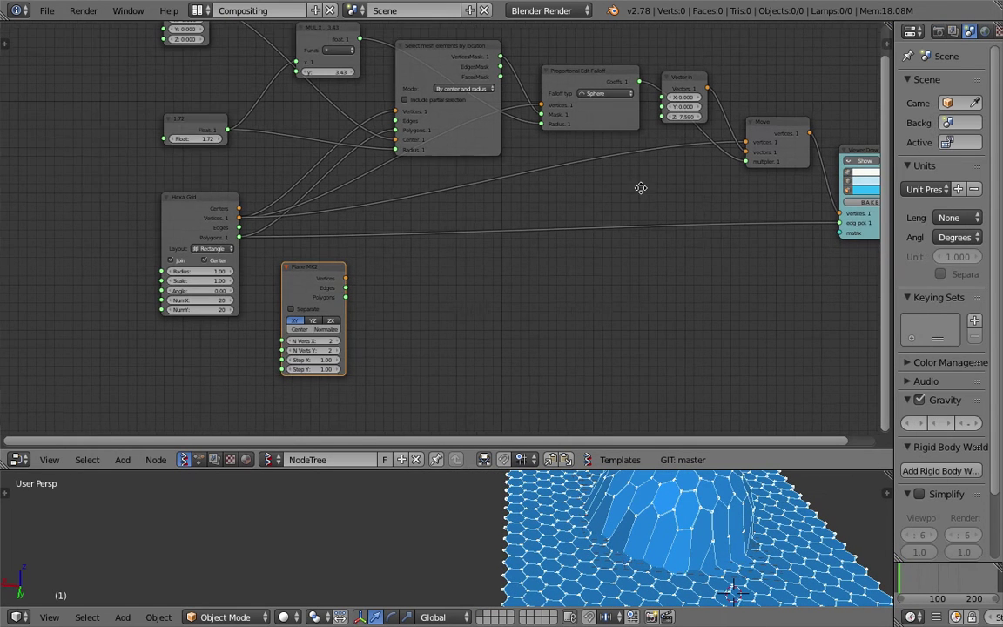
{"action": "middle_click_drag", "start_coordinate": [556, 321], "coordinate": [547, 279]}
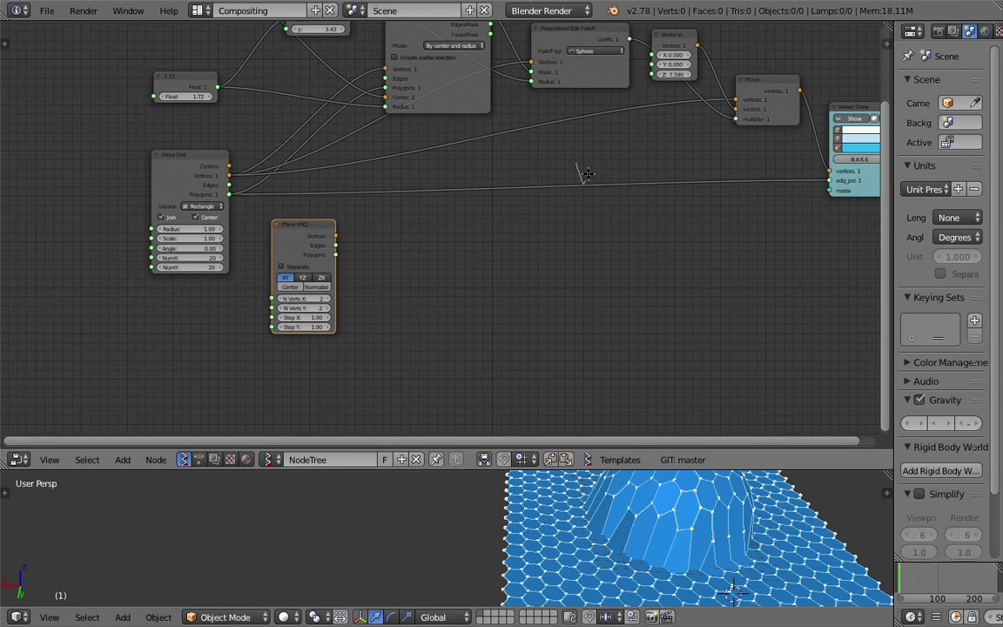
{"action": "right_click_drag", "start_coordinate": [593, 174], "coordinate": [594, 195], "text": "shift"}
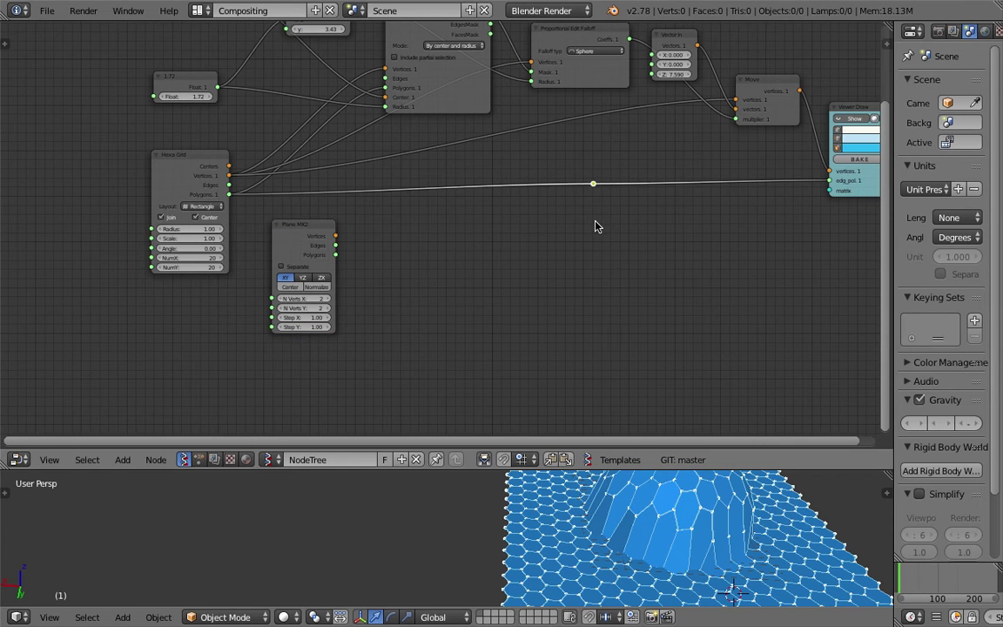
{"action": "key", "text": "g"}
{"action": "left_click", "coordinate": [629, 218]}
{"action": "middle_click_drag", "start_coordinate": [823, 155], "coordinate": [722, 181]}
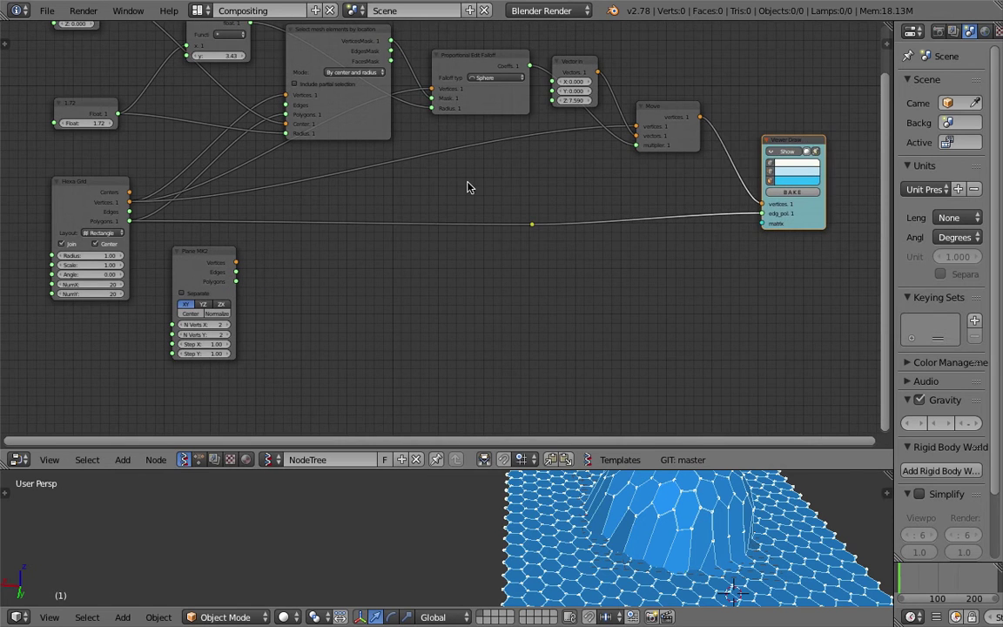
Step: Place the Plane MK2 node beneath the Hexa Grid node and move the Hexa Grid further from the selection node
{"action": "middle_click_drag", "start_coordinate": [488, 79], "coordinate": [570, 84]}
{"action": "left_click_drag", "start_coordinate": [648, 72], "coordinate": [656, 65]}
{"action": "left_click_drag", "start_coordinate": [291, 264], "coordinate": [143, 344]}
{"action": "left_click_drag", "start_coordinate": [201, 207], "coordinate": [148, 211]}
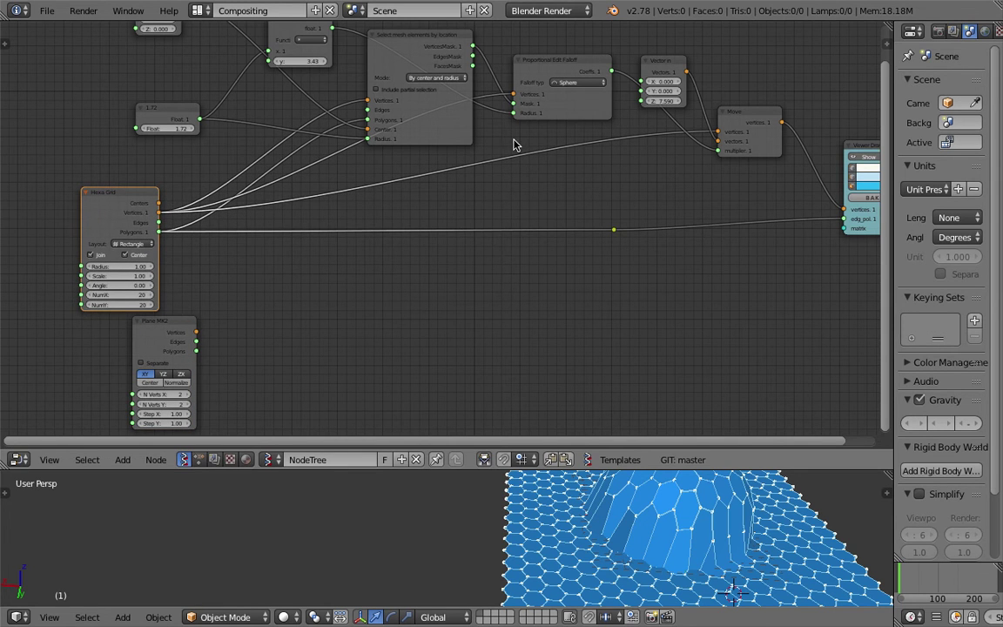
Step: Insert a reroute point on the Hexa Grid's vertices link to the Move node and reposition both reroutes
{"action": "right_click_drag", "start_coordinate": [513, 144], "coordinate": [533, 176], "text": "shift"}
{"action": "left_click_drag", "start_coordinate": [519, 161], "coordinate": [485, 212]}
{"action": "left_click_drag", "start_coordinate": [615, 231], "coordinate": [437, 274]}
Step: Connect the Plane MK2 node's Polygons and Vertices outputs to the two matching reroutes, replacing the Hexa Grid links
{"action": "middle_click_drag", "start_coordinate": [211, 351], "coordinate": [290, 332]}
{"action": "left_click_drag", "start_coordinate": [275, 334], "coordinate": [514, 254]}
{"action": "left_click_drag", "start_coordinate": [246, 305], "coordinate": [316, 284]}
{"action": "left_click_drag", "start_coordinate": [200, 185], "coordinate": [172, 188]}
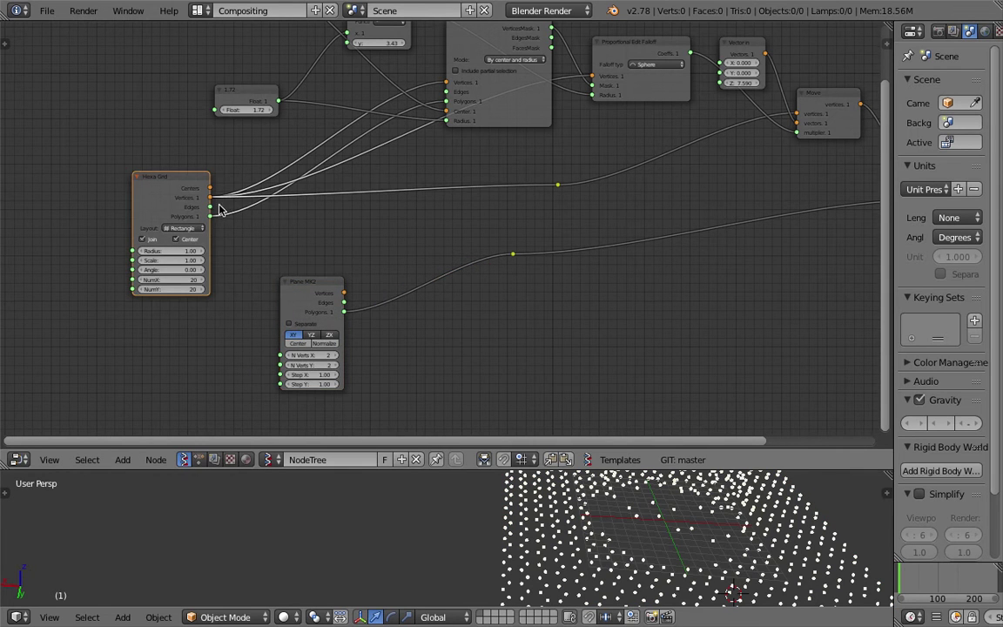
{"action": "scroll", "coordinate": [220, 209], "scroll_direction": "up", "scroll_amount": 1}
{"action": "left_click_drag", "start_coordinate": [329, 304], "coordinate": [360, 288]}
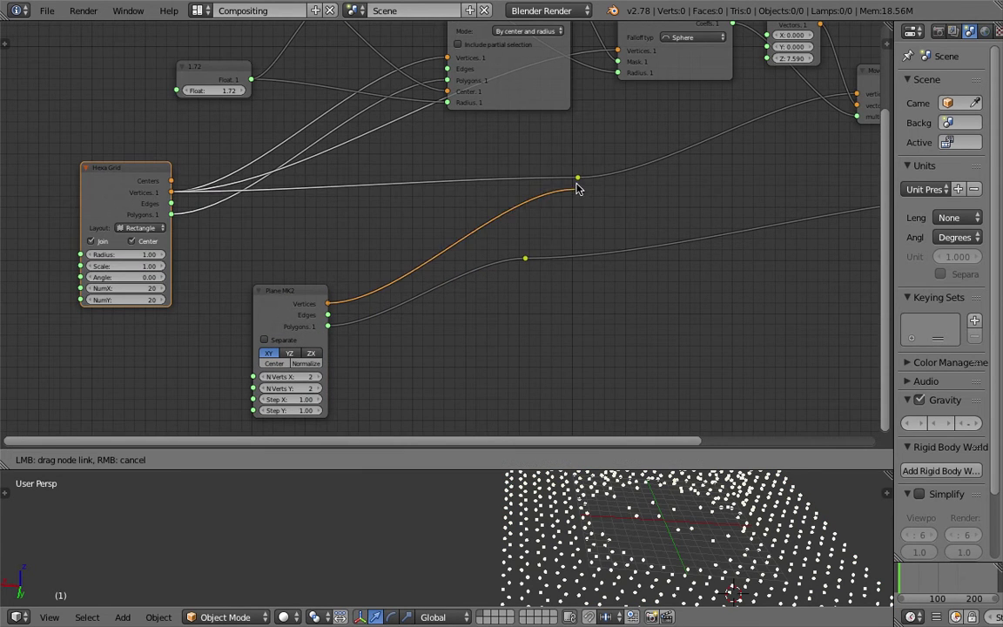
{"action": "left_click_drag", "start_coordinate": [576, 189], "coordinate": [577, 179]}
Step: Link the vertices reroute to the falloff and selection nodes' Vertices inputs, and the polygons reroute to the selection node's Polygons input
{"action": "middle_click_drag", "start_coordinate": [262, 171], "coordinate": [282, 180]}
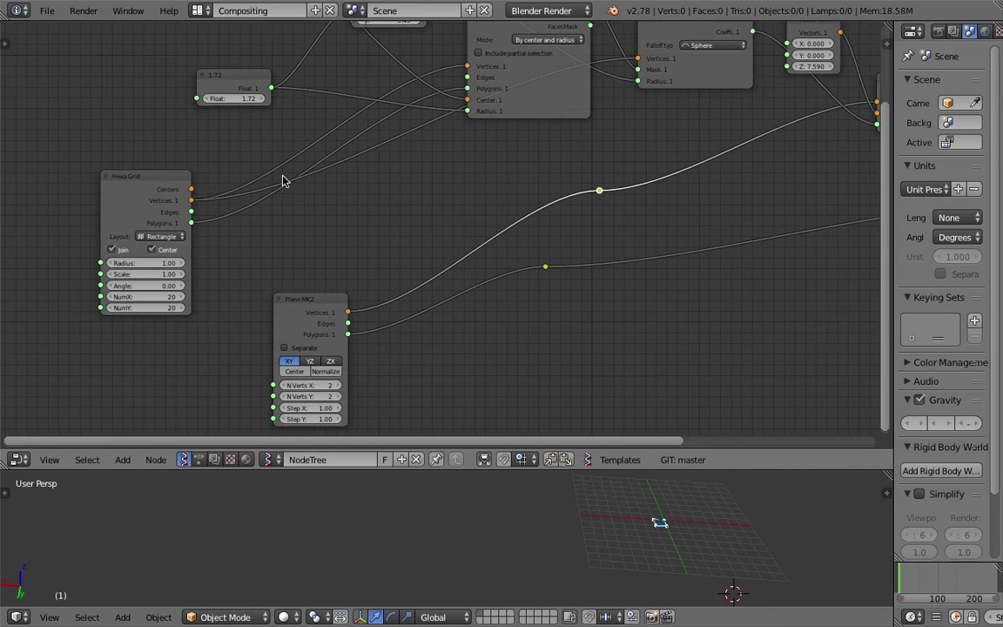
{"action": "left_click_drag", "start_coordinate": [174, 185], "coordinate": [182, 213]}
{"action": "left_click_drag", "start_coordinate": [600, 194], "coordinate": [635, 81]}
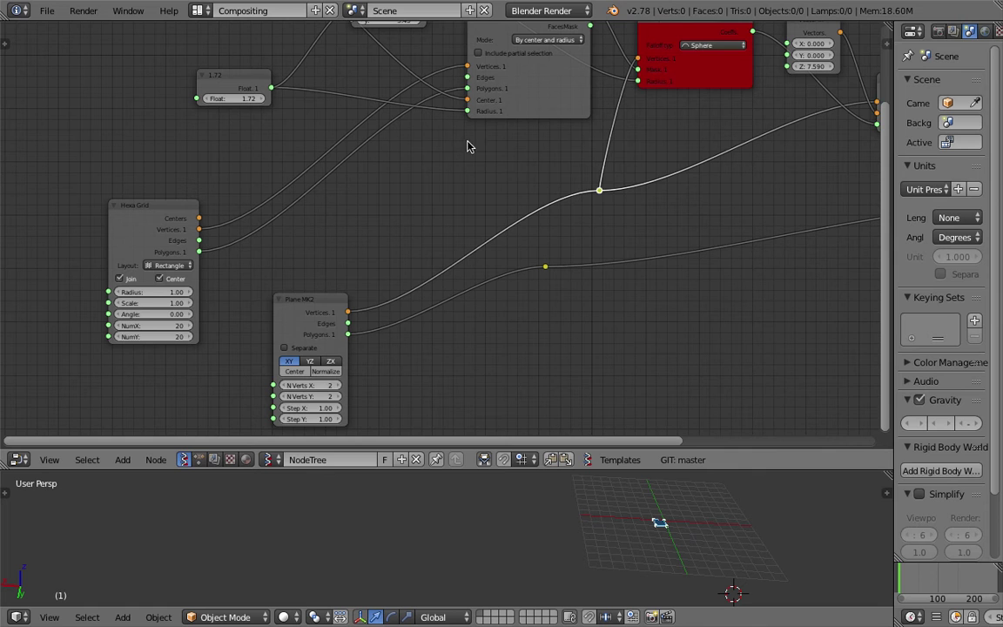
{"action": "left_click_drag", "start_coordinate": [600, 191], "coordinate": [473, 72]}
{"action": "left_click_drag", "start_coordinate": [544, 266], "coordinate": [468, 92]}
Step: Set N Verts X and N Verts Y of the Plane MK2 node to 20 and enable its Center option
{"action": "scroll", "coordinate": [392, 345], "scroll_direction": "down", "scroll_amount": 1}
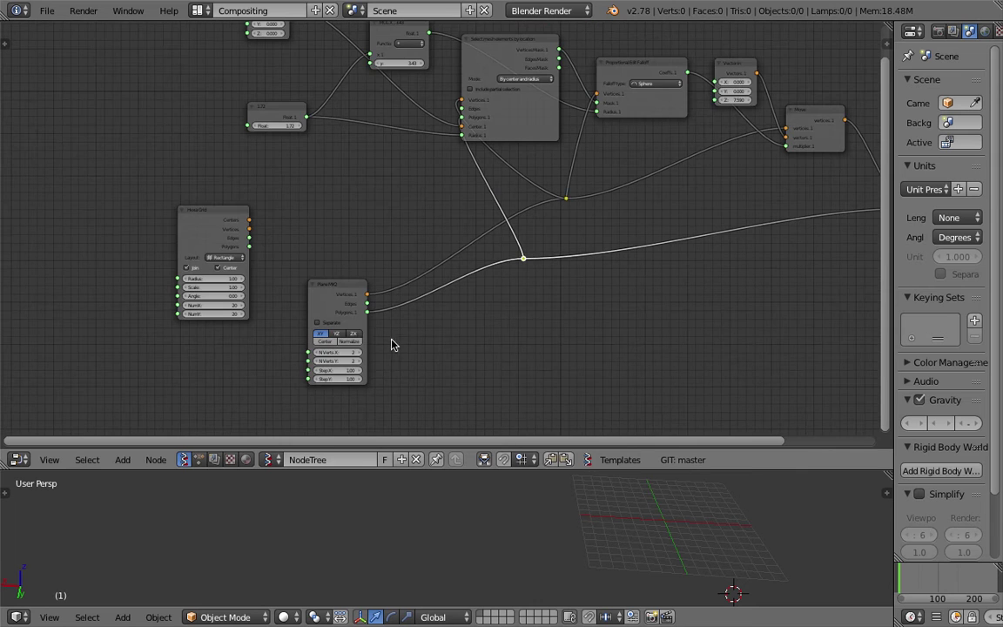
{"action": "type", "text": "20"}
{"action": "key", "text": "Return"}
{"action": "middle_click_drag", "start_coordinate": [642, 572], "coordinate": [580, 519]}
{"action": "scroll", "coordinate": [620, 554], "scroll_direction": "down", "scroll_amount": 4}
{"action": "left_click", "coordinate": [325, 342]}
Step: Place the Plane MK2 node beside the Hexa Grid node and move the vertices reroute closer to the plane's outputs
{"action": "left_click_drag", "start_coordinate": [342, 287], "coordinate": [368, 235]}
{"action": "middle_click_drag", "start_coordinate": [383, 235], "coordinate": [354, 268]}
{"action": "left_click_drag", "start_coordinate": [538, 232], "coordinate": [372, 216]}
{"action": "left_click_drag", "start_coordinate": [338, 275], "coordinate": [272, 257]}
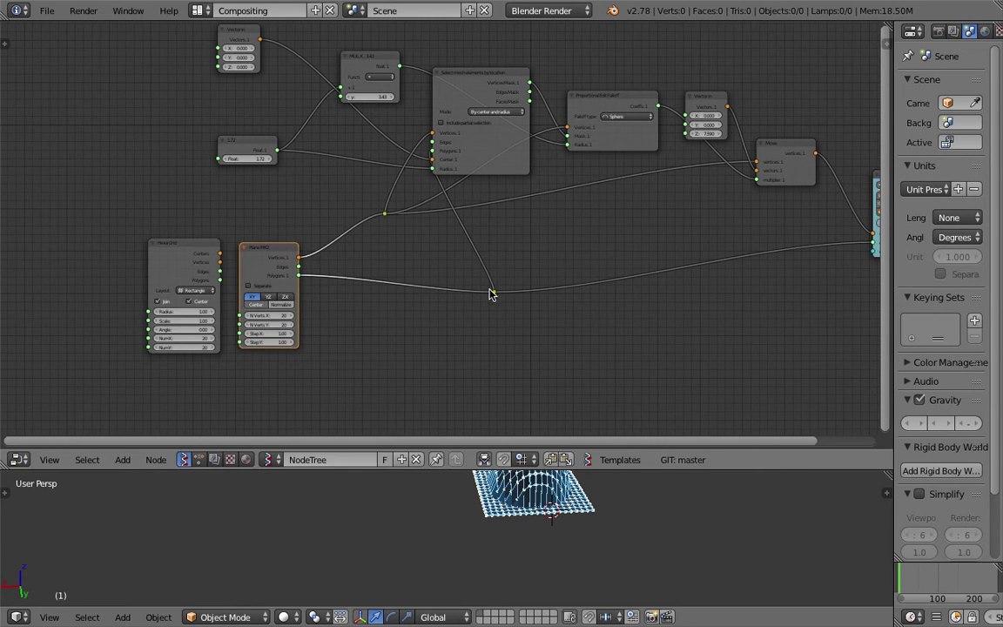
Step: Move the polygons reroute up near the vertices reroute and stack the Plane MK2 node above the Hexa Grid node
{"action": "key", "text": "g"}
{"action": "left_click", "coordinate": [432, 306]}
{"action": "left_click", "coordinate": [492, 292]}
{"action": "left_click_drag", "start_coordinate": [492, 294], "coordinate": [312, 203]}
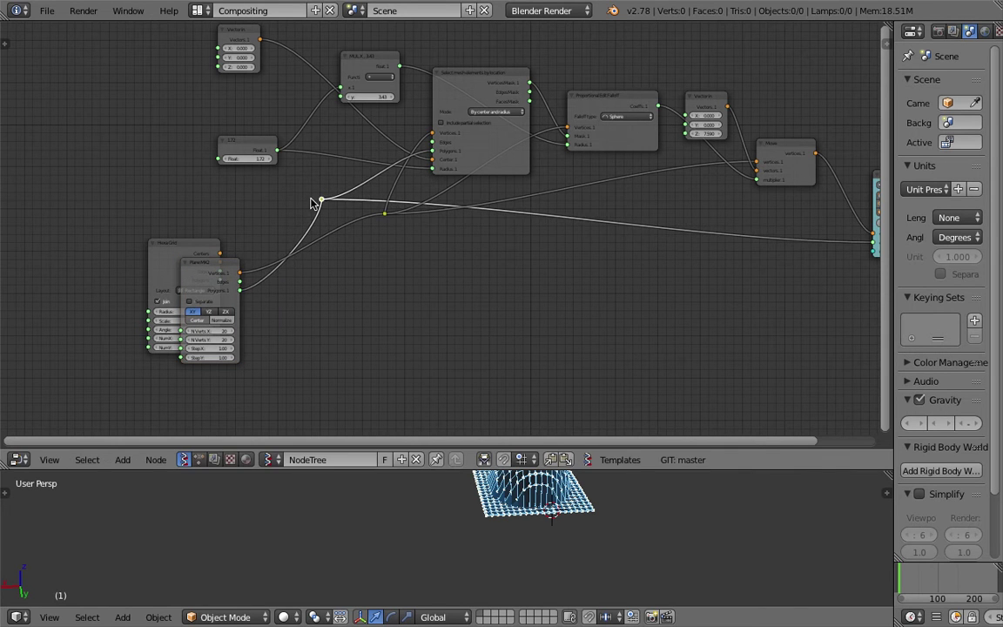
{"action": "left_click_drag", "start_coordinate": [231, 262], "coordinate": [148, 342]}
{"action": "scroll", "coordinate": [582, 541], "scroll_direction": "up", "scroll_amount": 4}
{"action": "scroll", "coordinate": [581, 541], "scroll_direction": "down", "scroll_amount": 6, "text": "ctrl"}
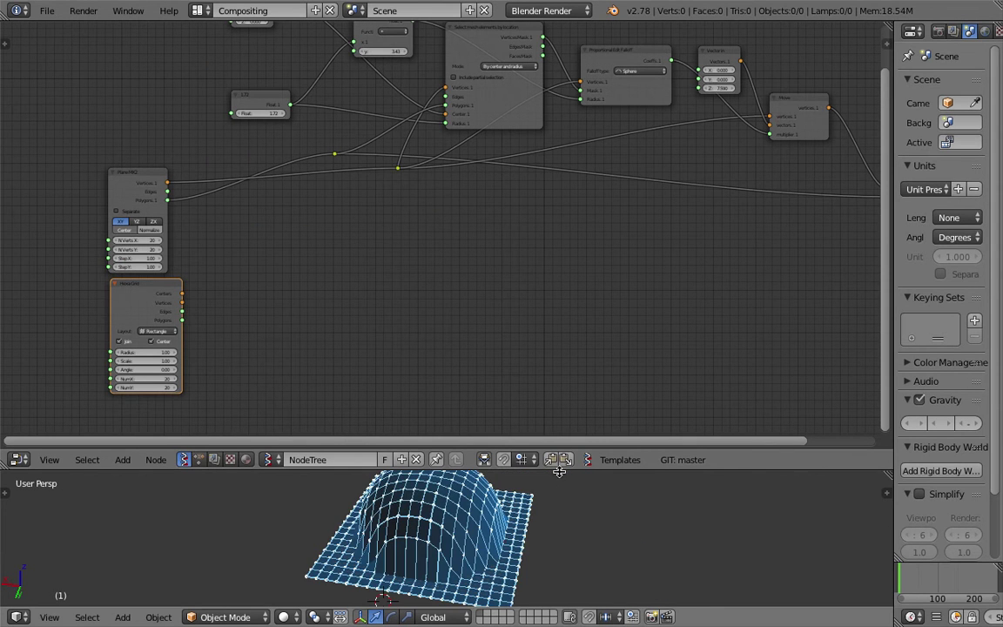
Step: Enlarge the 3D view and lower the radius Float node's value to 1.39
{"action": "left_click_drag", "start_coordinate": [560, 471], "coordinate": [564, 322]}
{"action": "middle_click_drag", "start_coordinate": [574, 392], "coordinate": [524, 392]}
{"action": "middle_click_drag", "start_coordinate": [405, 143], "coordinate": [403, 210]}
{"action": "scroll", "coordinate": [403, 211], "scroll_direction": "up", "scroll_amount": 4}
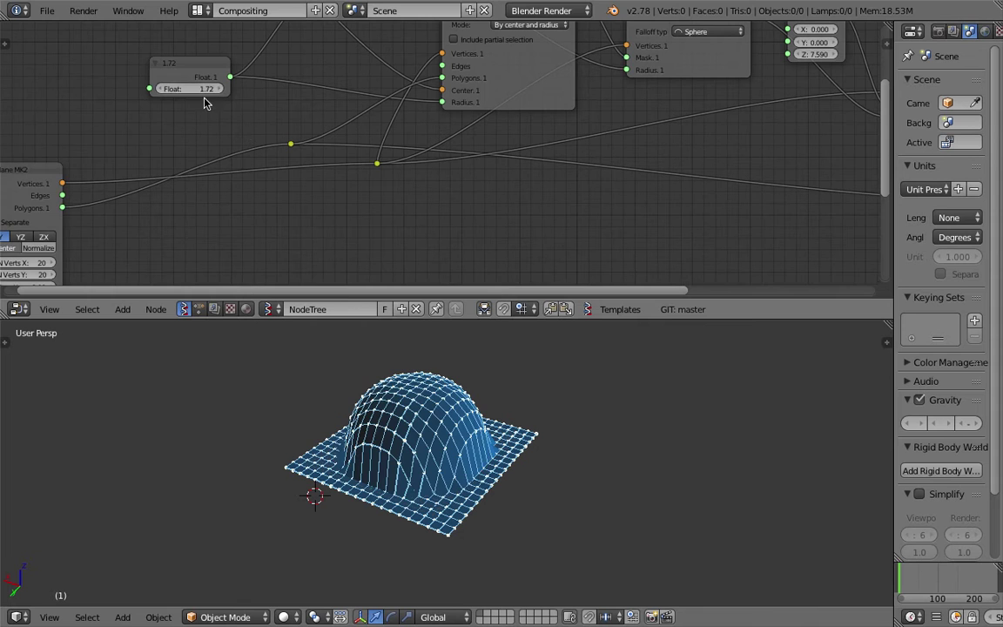
{"action": "left_click_drag", "start_coordinate": [193, 88], "coordinate": [166, 89]}
Step: Set both N Verts X and N Verts Y of the Plane MK2 node to 40
{"action": "middle_click_drag", "start_coordinate": [471, 109], "coordinate": [710, 75]}
{"action": "middle_click_drag", "start_coordinate": [399, 211], "coordinate": [388, 138]}
{"action": "scroll", "coordinate": [437, 107], "scroll_direction": "up", "scroll_amount": 2}
{"action": "scroll", "coordinate": [388, 138], "scroll_direction": "down", "scroll_amount": 3}
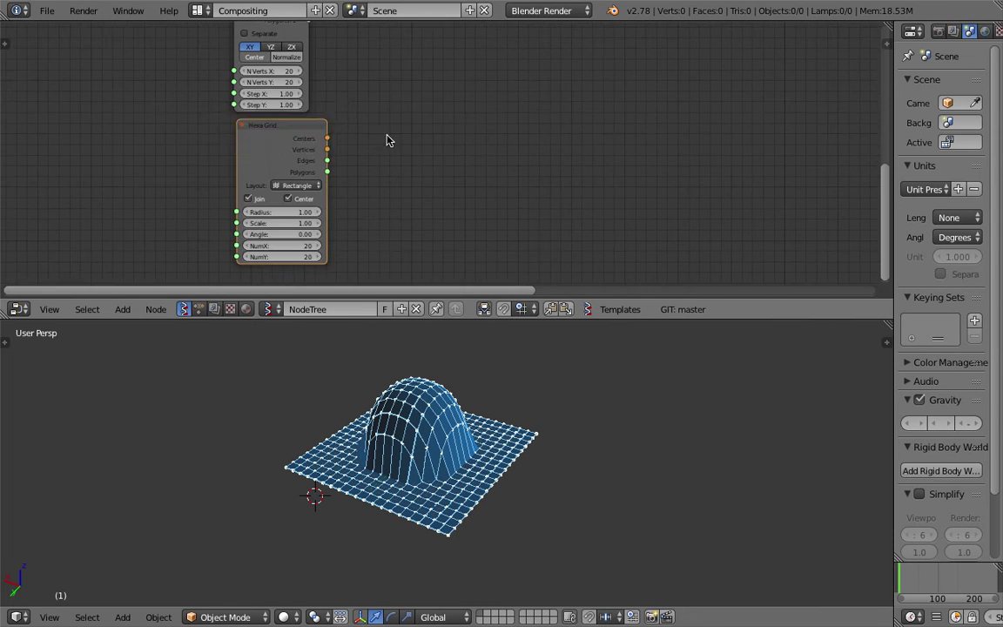
{"action": "middle_click_drag", "start_coordinate": [281, 139], "coordinate": [365, 212]}
{"action": "scroll", "coordinate": [364, 212], "scroll_direction": "up", "scroll_amount": 1}
{"action": "left_click_drag", "start_coordinate": [242, 107], "coordinate": [255, 139]}
{"action": "scroll", "coordinate": [255, 139], "scroll_direction": "up", "scroll_amount": 1}
{"action": "middle_click_drag", "start_coordinate": [255, 140], "coordinate": [248, 130]}
{"action": "left_click_drag", "start_coordinate": [244, 185], "coordinate": [244, 198]}
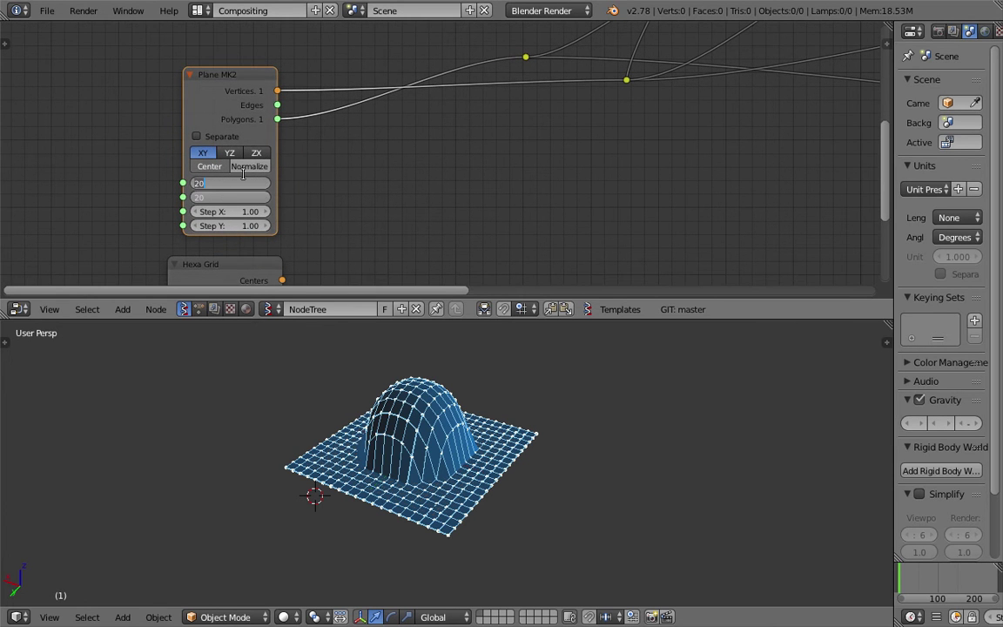
{"action": "type", "text": "40"}
{"action": "key", "text": "Return"}
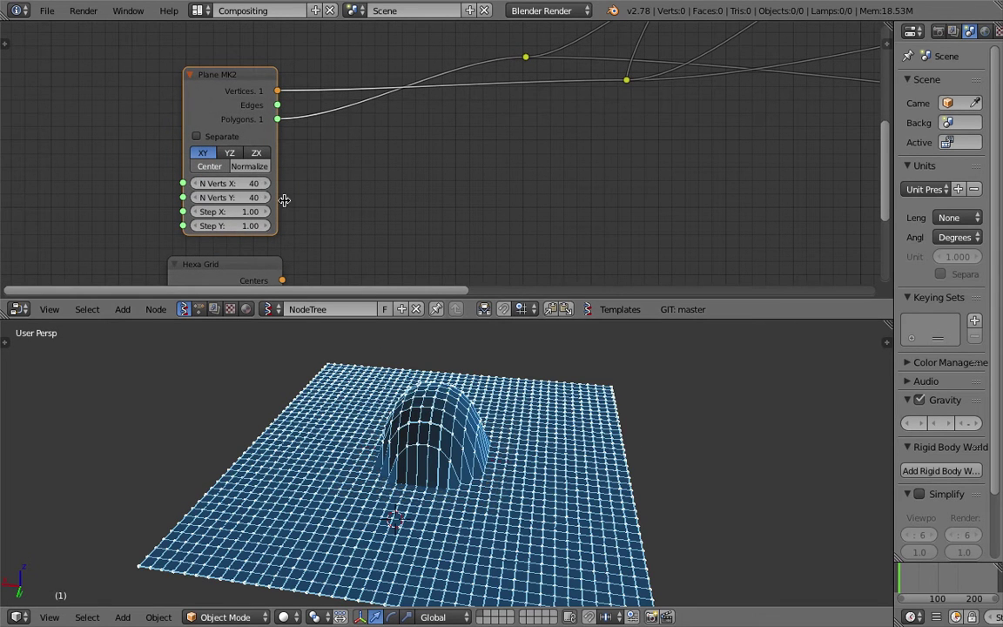
Step: Try the Normalize option on the Plane MK2 node, switch it back off and save the file
{"action": "left_click", "coordinate": [249, 167]}
{"action": "middle_click_drag", "start_coordinate": [488, 462], "coordinate": [431, 464]}
{"action": "key", "text": "ctrl+s"}
{"action": "left_click", "coordinate": [430, 464]}
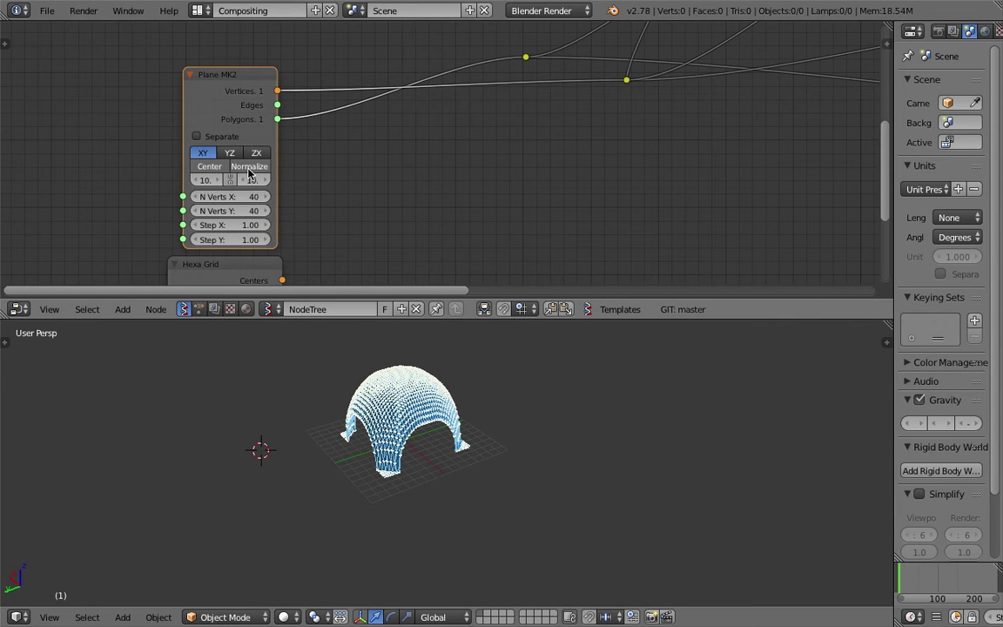
{"action": "left_click", "coordinate": [249, 167]}
{"action": "key", "text": "ctrl+s"}
{"action": "left_click", "coordinate": [249, 169]}
Step: Set Step X and Step Y of the Plane MK2 node to 0.94 and save the file
{"action": "mouse_move", "coordinate": [228, 211]}
{"action": "left_mouse_down"}
{"action": "mouse_move", "coordinate": [207, 211]}
{"action": "mouse_move", "coordinate": [240, 221]}
{"action": "left_mouse_up"}
{"action": "key", "text": "ctrl+s"}
{"action": "mouse_move", "coordinate": [600, 440]}
{"action": "middle_mouse_down"}
{"action": "mouse_move", "coordinate": [524, 490]}
{"action": "mouse_move", "coordinate": [591, 445]}
{"action": "middle_mouse_up"}
{"action": "left_click", "coordinate": [524, 490]}
Step: Move the Viewer Draw node farther from the Move node to make room for more nodes
{"action": "middle_click_drag", "start_coordinate": [716, 108], "coordinate": [291, 280]}
{"action": "scroll", "coordinate": [404, 239], "scroll_direction": "down", "scroll_amount": 4}
{"action": "scroll", "coordinate": [600, 179], "scroll_direction": "down", "scroll_amount": 1}
{"action": "middle_click_drag", "start_coordinate": [763, 182], "coordinate": [570, 213]}
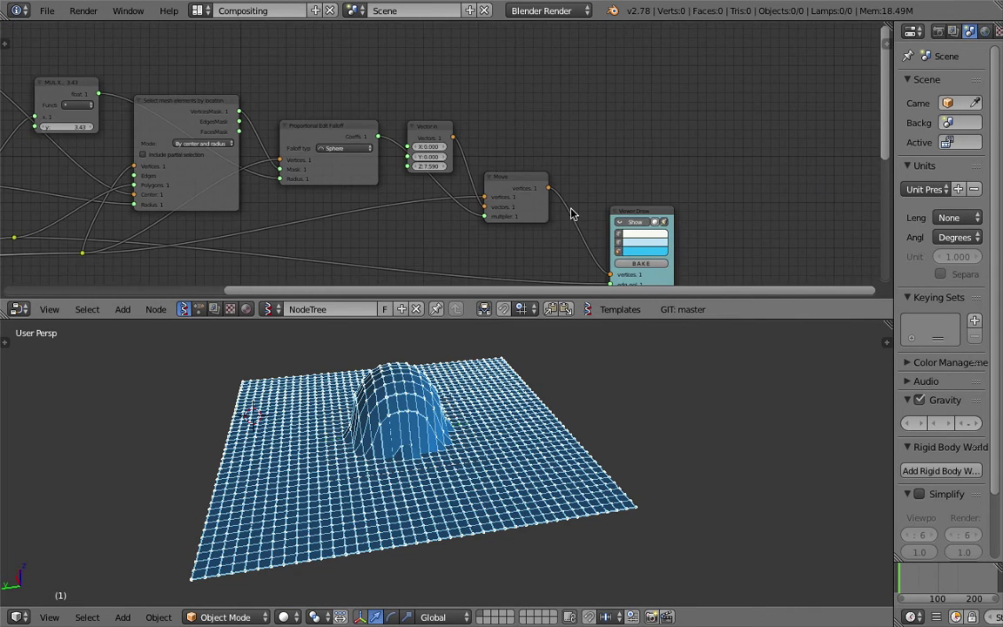
{"action": "left_click_drag", "start_coordinate": [649, 215], "coordinate": [759, 227]}
{"action": "middle_click_drag", "start_coordinate": [628, 184], "coordinate": [572, 141]}
{"action": "mouse_move", "coordinate": [461, 494]}
{"action": "middle_mouse_down"}
{"action": "mouse_move", "coordinate": [559, 418]}
{"action": "mouse_move", "coordinate": [392, 409]}
{"action": "middle_mouse_up"}
{"action": "middle_click_drag", "start_coordinate": [537, 164], "coordinate": [490, 195]}
{"action": "scroll", "coordinate": [518, 139], "scroll_direction": "up", "scroll_amount": 1}
{"action": "scroll", "coordinate": [530, 141], "scroll_direction": "up", "scroll_amount": 1}
{"action": "middle_click_drag", "start_coordinate": [567, 110], "coordinate": [536, 83]}
{"action": "left_click_drag", "start_coordinate": [679, 169], "coordinate": [744, 187]}
Step: Add a Vector Noise MK2 node after the Move node and feed it the Move node's vertices
{"action": "key", "text": "shift+a"}
{"action": "type", "text": "v"}
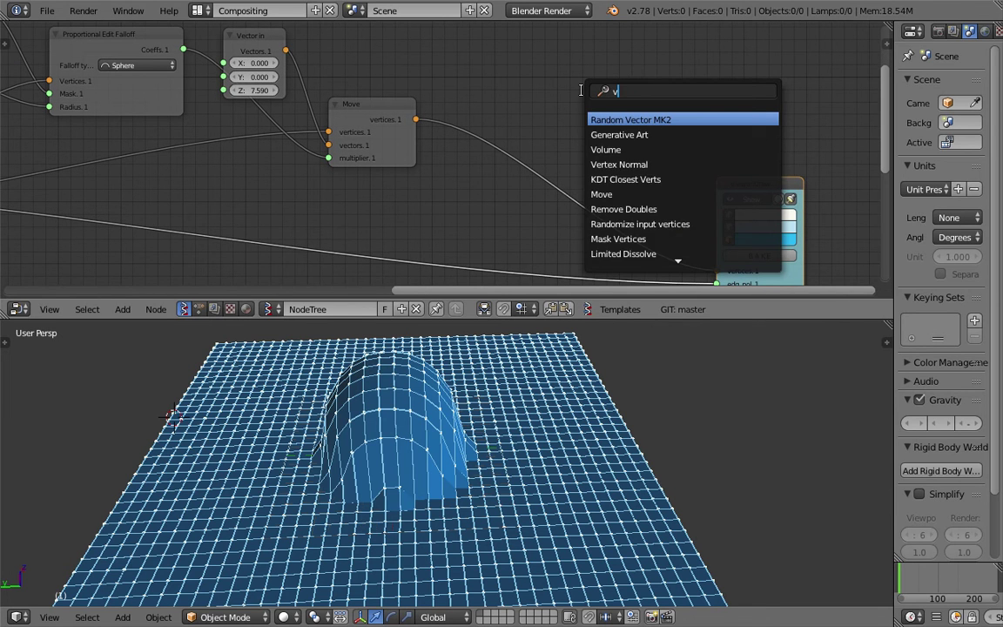
{"action": "type", "text": "ector no"}
{"action": "key", "text": "Return"}
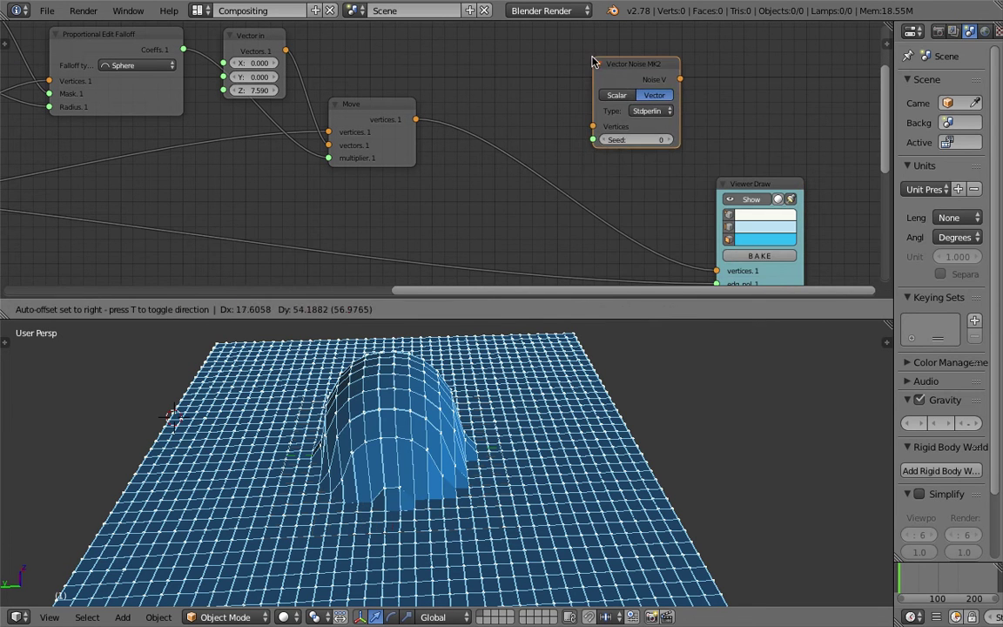
{"action": "left_click", "coordinate": [623, 105]}
{"action": "left_click_drag", "start_coordinate": [623, 105], "coordinate": [564, 79]}
{"action": "left_click_drag", "start_coordinate": [420, 142], "coordinate": [537, 124]}
Step: Add a Vector Math MK2 node with the noise output linked to A and the Move node's vertices linked to B
{"action": "key", "text": "shift+a"}
{"action": "type", "text": "vector ma"}
{"action": "key", "text": "Return"}
{"action": "left_click", "coordinate": [671, 85]}
{"action": "left_click_drag", "start_coordinate": [588, 72], "coordinate": [463, 146]}
{"action": "middle_click_drag", "start_coordinate": [688, 200], "coordinate": [605, 174]}
{"action": "left_click_drag", "start_coordinate": [664, 189], "coordinate": [766, 189]}
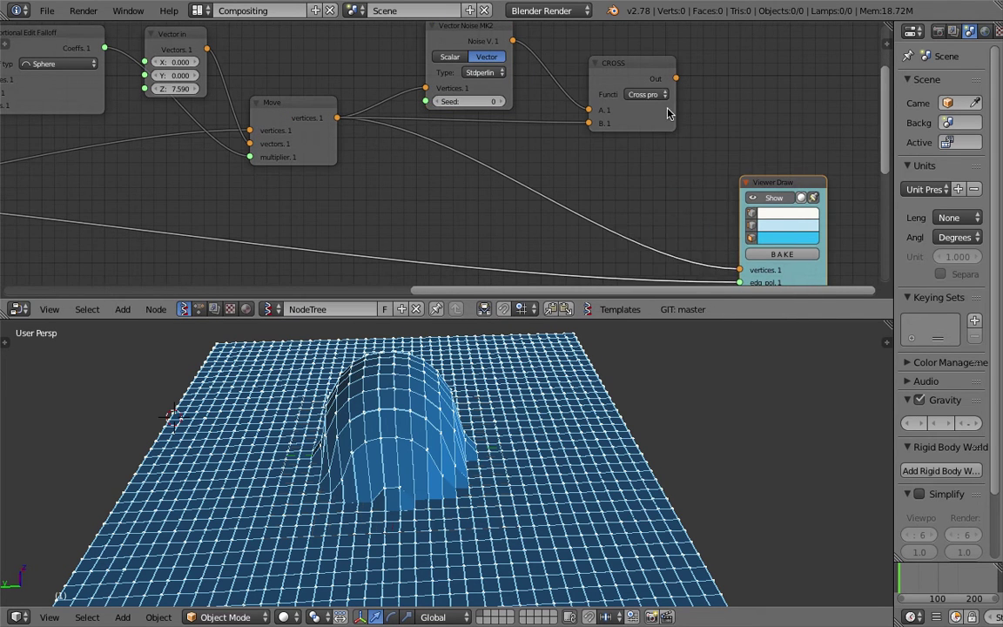
Step: Set the vector math function to Add and link its output to the Viewer Draw node's vertices input
{"action": "left_click", "coordinate": [653, 97]}
{"action": "left_click", "coordinate": [653, 137]}
{"action": "left_click_drag", "start_coordinate": [676, 79], "coordinate": [716, 226]}
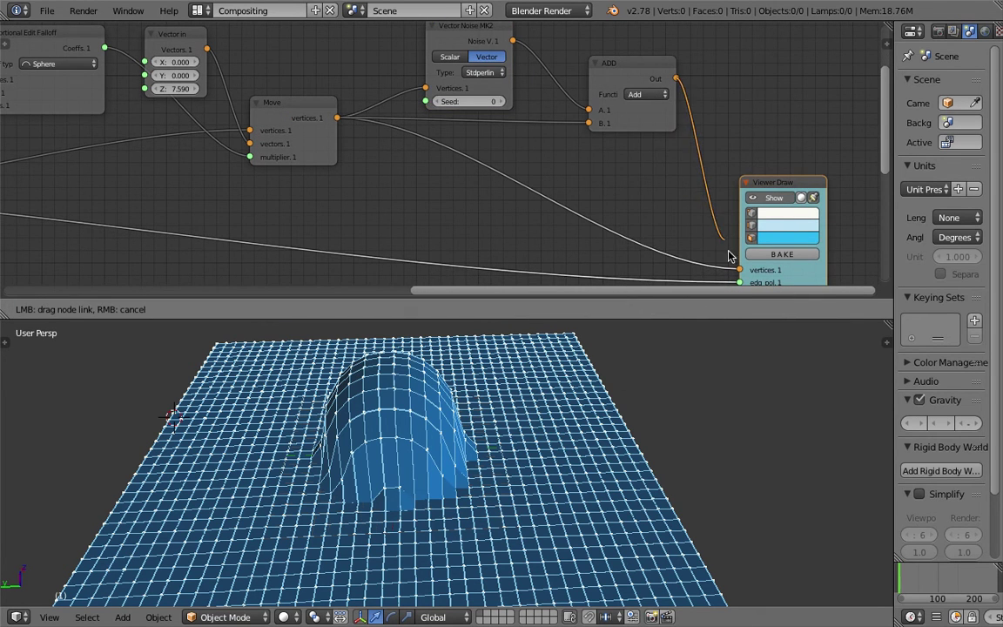
{"action": "left_click_drag", "start_coordinate": [739, 270], "coordinate": [740, 269]}
{"action": "scroll", "coordinate": [539, 457], "scroll_direction": "down", "scroll_amount": 3}
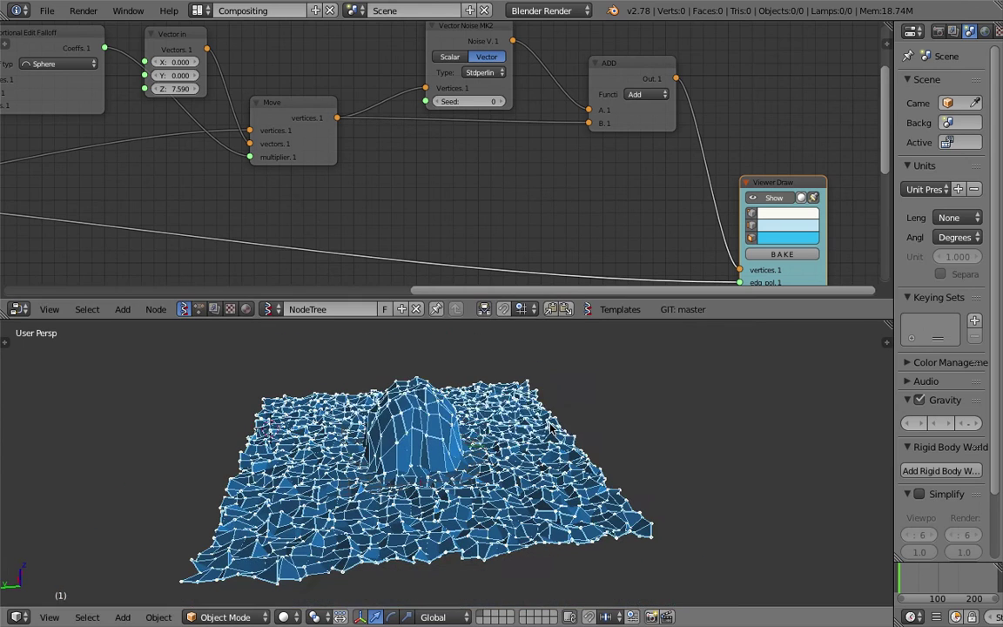
Step: Set the Vector Noise MK2 node's Seed to 39
{"action": "mouse_move", "coordinate": [458, 104]}
{"action": "left_mouse_down"}
{"action": "mouse_move", "coordinate": [487, 103]}
{"action": "mouse_move", "coordinate": [468, 117]}
{"action": "left_mouse_up"}
{"action": "middle_click_drag", "start_coordinate": [468, 369], "coordinate": [481, 367]}
{"action": "middle_click_drag", "start_coordinate": [396, 152], "coordinate": [557, 189]}
{"action": "scroll", "coordinate": [557, 190], "scroll_direction": "down", "scroll_amount": 1}
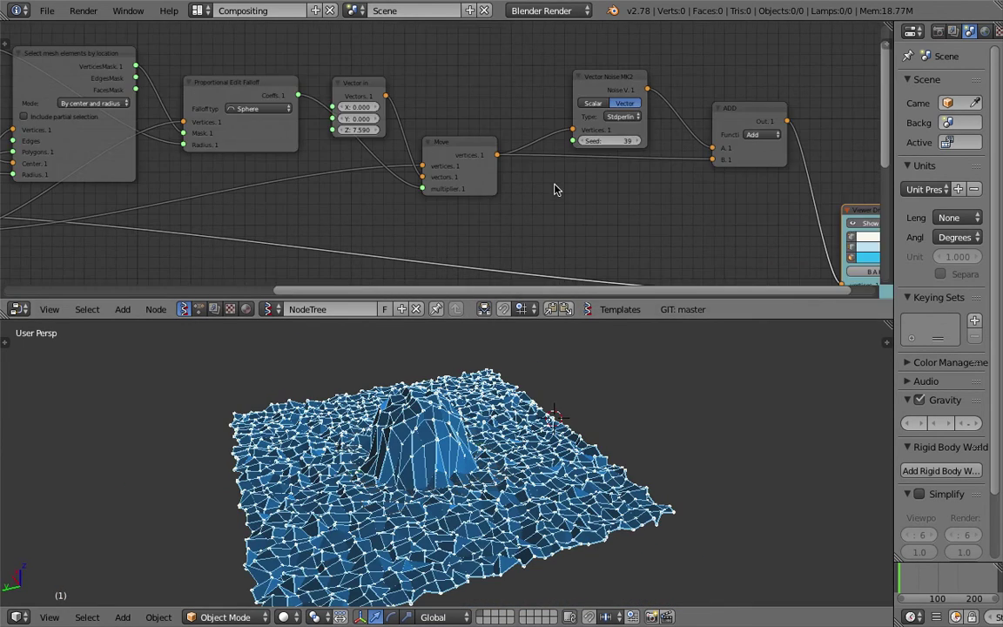
Step: Move the Vector Noise MK2 node above the Move node and enlarge the node editor
{"action": "middle_click_drag", "start_coordinate": [261, 122], "coordinate": [404, 108]}
{"action": "left_click", "coordinate": [355, 103]}
{"action": "scroll", "coordinate": [352, 115], "scroll_direction": "down", "scroll_amount": 1}
{"action": "left_click_drag", "start_coordinate": [307, 79], "coordinate": [301, 59]}
{"action": "middle_click_drag", "start_coordinate": [335, 78], "coordinate": [319, 114]}
{"action": "left_click_drag", "start_coordinate": [315, 92], "coordinate": [336, 69]}
{"action": "middle_click_drag", "start_coordinate": [610, 125], "coordinate": [477, 149]}
{"action": "left_click_drag", "start_coordinate": [582, 152], "coordinate": [575, 131]}
{"action": "scroll", "coordinate": [575, 132], "scroll_direction": "up", "scroll_amount": 2}
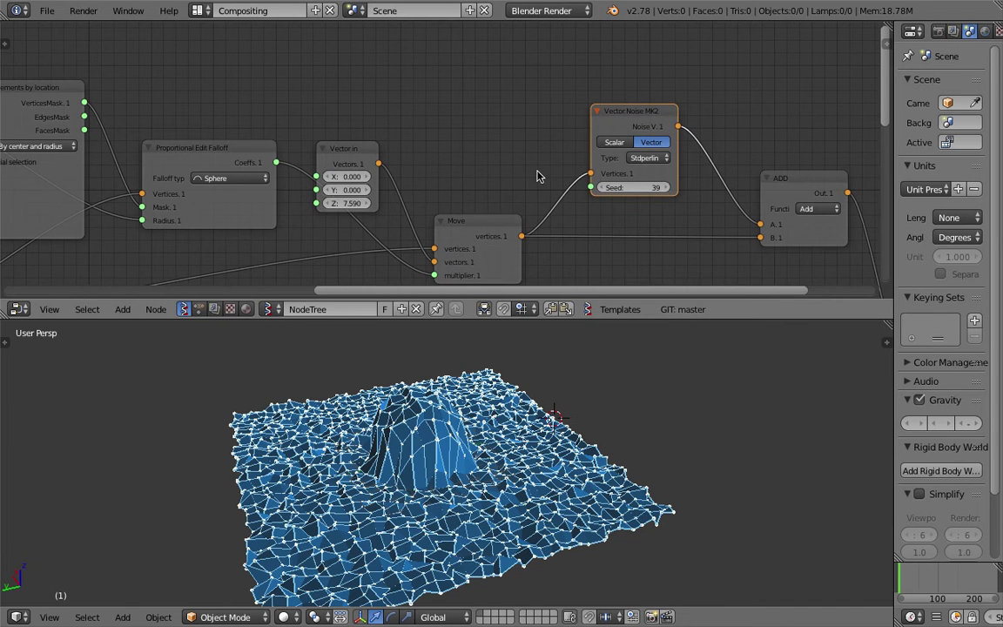
{"action": "scroll", "coordinate": [537, 177], "scroll_direction": "down", "scroll_amount": 1}
{"action": "left_click_drag", "start_coordinate": [647, 320], "coordinate": [646, 418]}
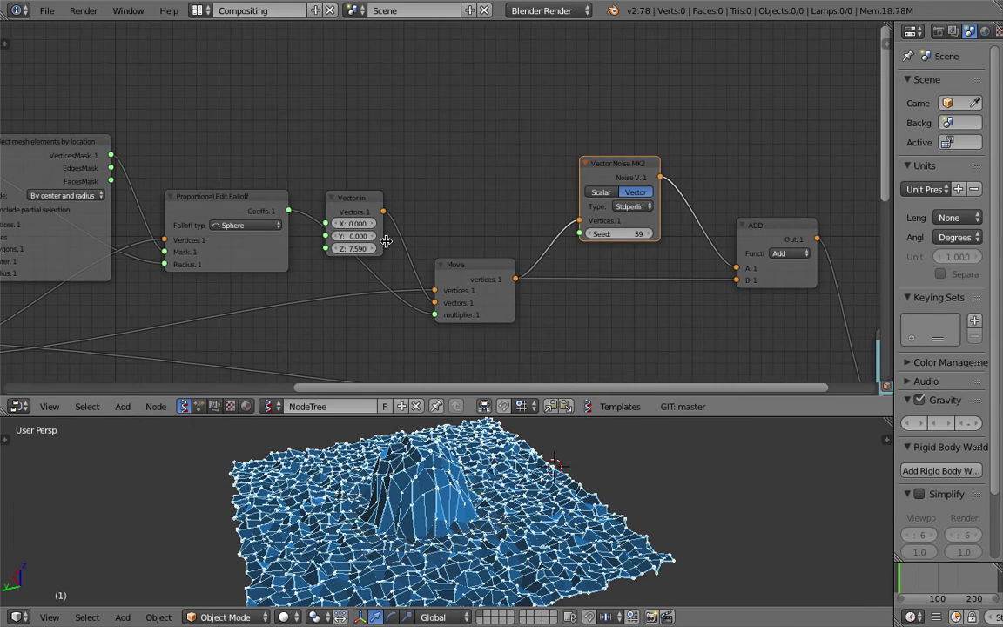
Step: Save the file and spread out the Vector in, Move and Proportional Edit Falloff nodes
{"action": "middle_click_drag", "start_coordinate": [385, 241], "coordinate": [465, 174]}
{"action": "scroll", "coordinate": [465, 173], "scroll_direction": "down", "scroll_amount": 2}
{"action": "middle_click_drag", "start_coordinate": [449, 128], "coordinate": [475, 193]}
{"action": "key", "text": "ctrl+s"}
{"action": "left_click", "coordinate": [474, 188]}
{"action": "scroll", "coordinate": [474, 183], "scroll_direction": "up", "scroll_amount": 1}
{"action": "left_click_drag", "start_coordinate": [554, 269], "coordinate": [554, 280]}
{"action": "left_click_drag", "start_coordinate": [460, 199], "coordinate": [397, 137]}
{"action": "left_click_drag", "start_coordinate": [597, 290], "coordinate": [572, 273]}
{"action": "scroll", "coordinate": [437, 231], "scroll_direction": "up", "scroll_amount": 1}
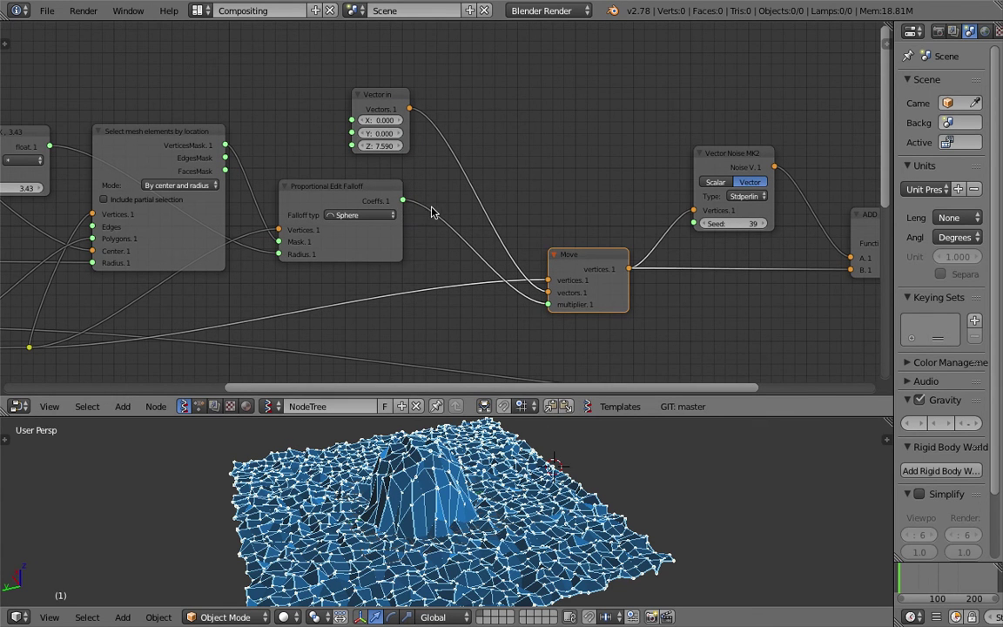
{"action": "left_click_drag", "start_coordinate": [346, 195], "coordinate": [368, 197]}
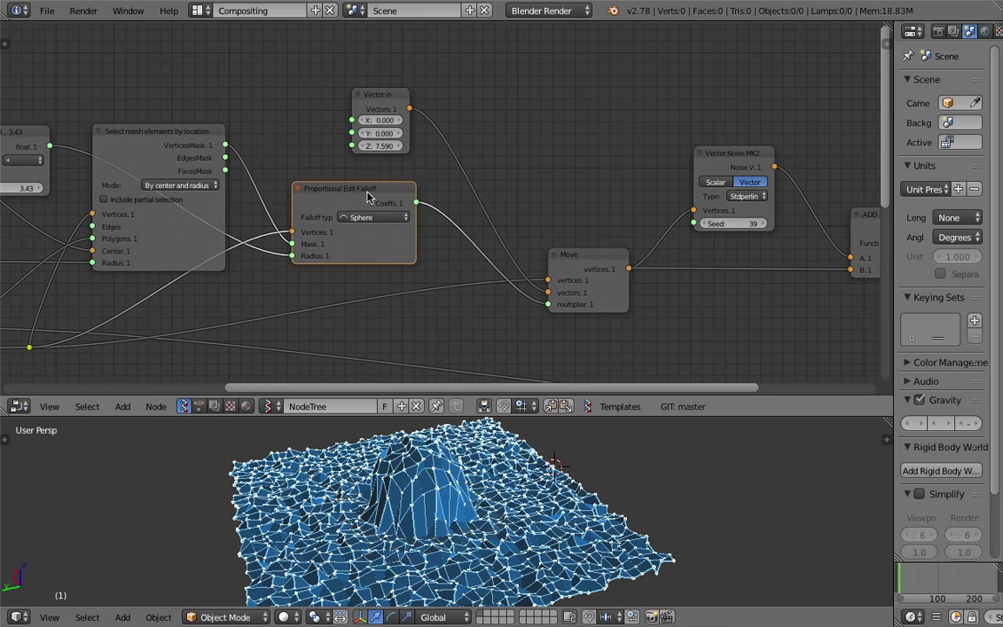
Step: Reposition the Vector Noise MK2 node and delete the Add vector math node
{"action": "left_click", "coordinate": [735, 156]}
{"action": "middle_click_drag", "start_coordinate": [735, 156], "coordinate": [557, 155]}
{"action": "left_click_drag", "start_coordinate": [557, 156], "coordinate": [536, 140]}
{"action": "left_click", "coordinate": [688, 201]}
{"action": "scroll", "coordinate": [672, 191], "scroll_direction": "down", "scroll_amount": 2}
{"action": "scroll", "coordinate": [672, 191], "scroll_direction": "down", "scroll_amount": 2, "text": "shift"}
{"action": "key", "text": "x"}
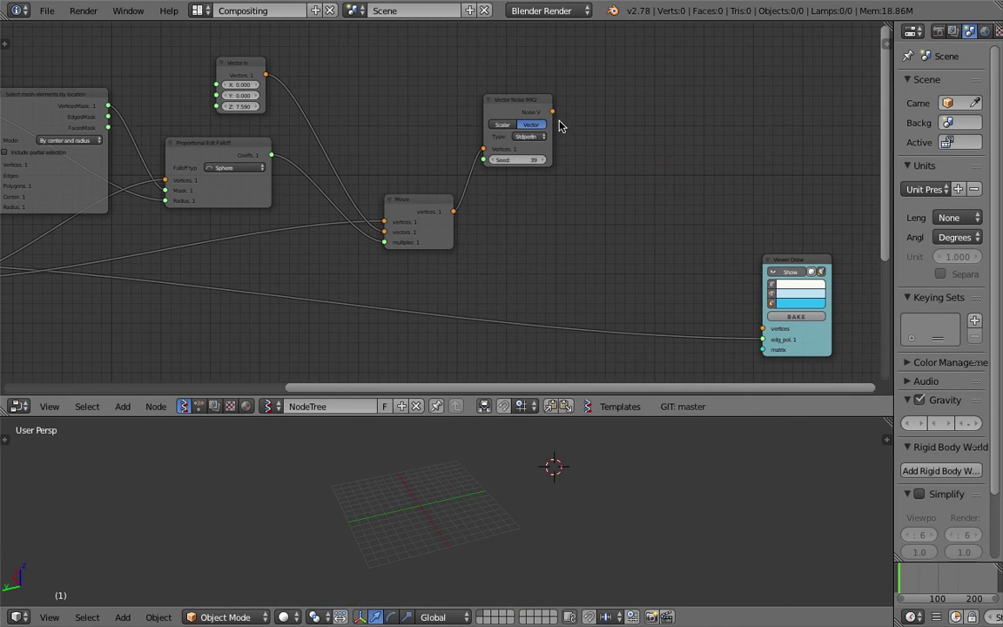
Step: Link the Vector Noise MK2 output directly to the Viewer Draw node's vertices input
{"action": "mouse_move", "coordinate": [552, 111]}
{"action": "left_mouse_down"}
{"action": "mouse_move", "coordinate": [738, 320]}
{"action": "mouse_move", "coordinate": [763, 329]}
{"action": "left_mouse_up"}
{"action": "scroll", "coordinate": [529, 227], "scroll_direction": "left", "scroll_amount": 3, "text": "ctrl"}
{"action": "left_click", "coordinate": [603, 122]}
Step: Link the Move node's vertices to the Viewer Draw node in place of the noise, and save the file
{"action": "left_click_drag", "start_coordinate": [561, 228], "coordinate": [571, 233]}
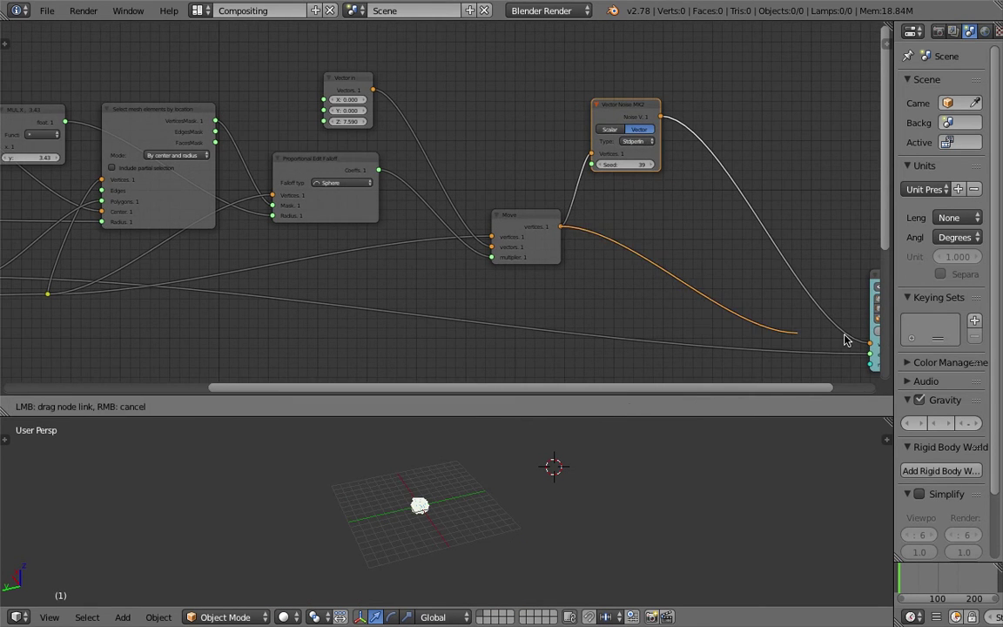
{"action": "left_click_drag", "start_coordinate": [659, 150], "coordinate": [657, 149]}
{"action": "left_click_drag", "start_coordinate": [618, 106], "coordinate": [587, 90]}
{"action": "key", "text": "ctrl+s"}
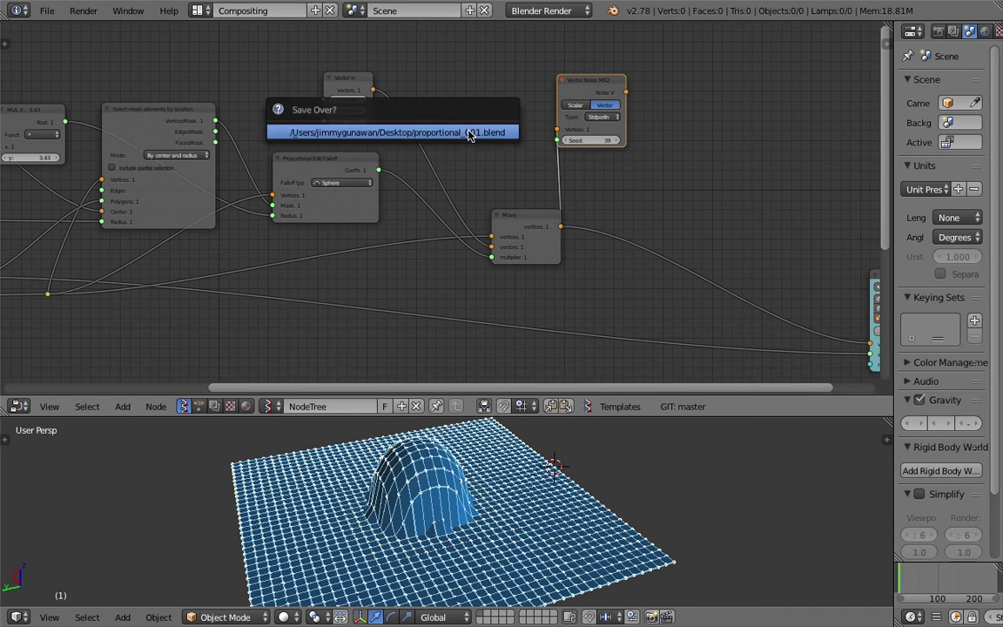
Step: Link the vertices reroute to the Vector Noise MK2 node's Vertices input, replacing the Move node's link
{"action": "middle_click_drag", "start_coordinate": [403, 149], "coordinate": [477, 157]}
{"action": "scroll", "coordinate": [451, 192], "scroll_direction": "up", "scroll_amount": 1}
{"action": "left_click_drag", "start_coordinate": [631, 134], "coordinate": [650, 140]}
{"action": "middle_click_drag", "start_coordinate": [574, 160], "coordinate": [603, 157]}
{"action": "mouse_move", "coordinate": [416, 210]}
{"action": "middle_mouse_down"}
{"action": "mouse_move", "coordinate": [489, 193]}
{"action": "mouse_move", "coordinate": [418, 219]}
{"action": "middle_mouse_up"}
{"action": "scroll", "coordinate": [470, 202], "scroll_direction": "down", "scroll_amount": 2}
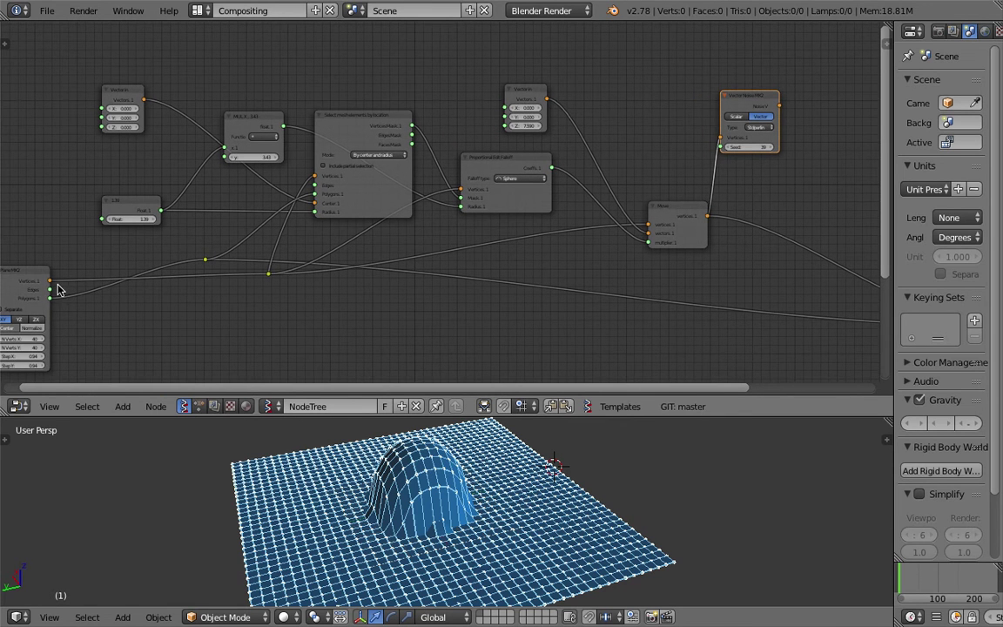
{"action": "left_click_drag", "start_coordinate": [268, 277], "coordinate": [644, 97]}
{"action": "scroll", "coordinate": [688, 130], "scroll_direction": "up", "scroll_amount": 2}
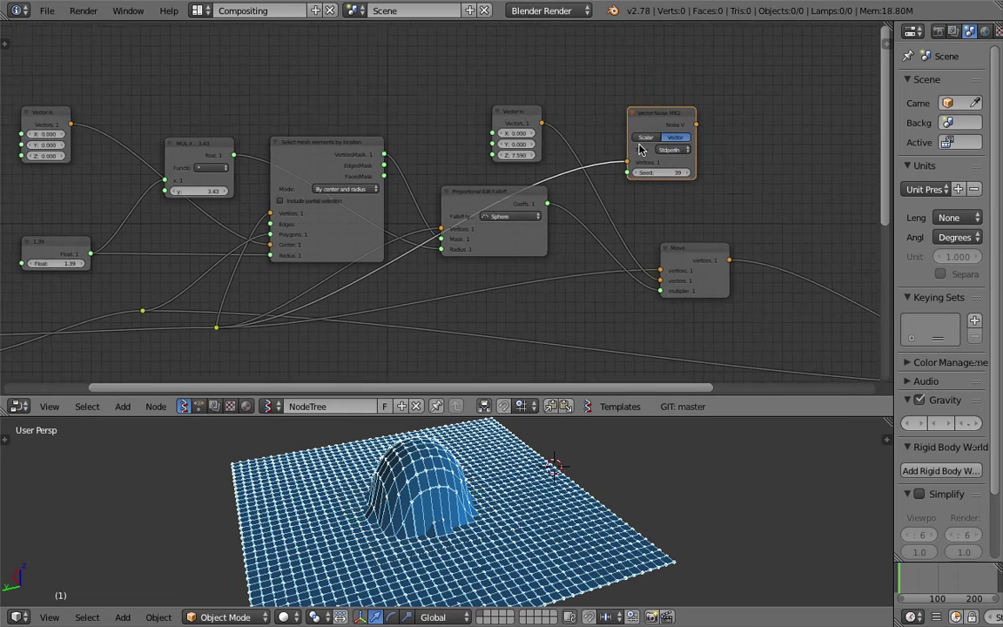
Step: Switch the Vector Noise MK2 node to Scalar and place it above the Proportional Edit Falloff node, beside Vector in
{"action": "left_click_drag", "start_coordinate": [705, 98], "coordinate": [512, 86]}
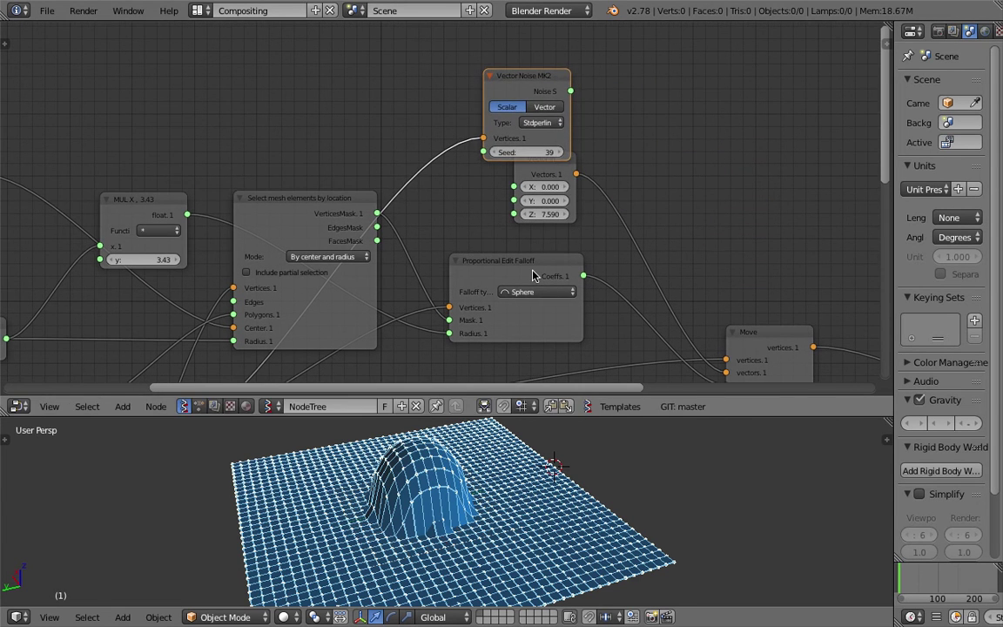
{"action": "left_click_drag", "start_coordinate": [528, 280], "coordinate": [564, 258]}
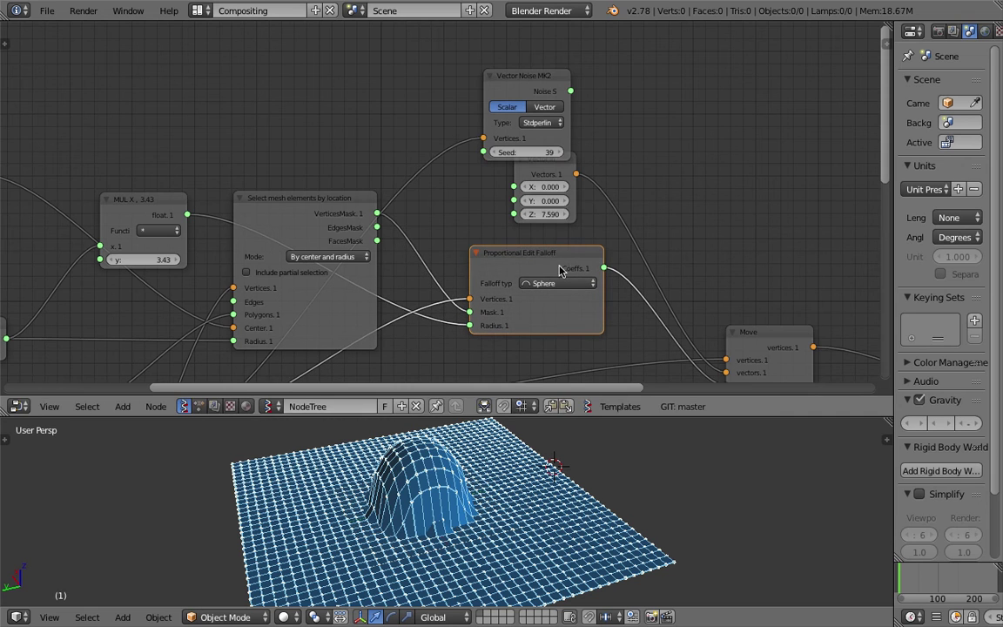
{"action": "left_click_drag", "start_coordinate": [538, 91], "coordinate": [492, 112]}
{"action": "left_click_drag", "start_coordinate": [525, 168], "coordinate": [601, 155]}
{"action": "left_click_drag", "start_coordinate": [478, 105], "coordinate": [494, 115]}
Step: Space out the Proportional Edit Falloff and Vector in nodes to leave room before the Move node
{"action": "middle_click_drag", "start_coordinate": [446, 180], "coordinate": [555, 145]}
{"action": "middle_click_drag", "start_coordinate": [522, 259], "coordinate": [617, 193]}
{"action": "left_click_drag", "start_coordinate": [644, 154], "coordinate": [628, 161]}
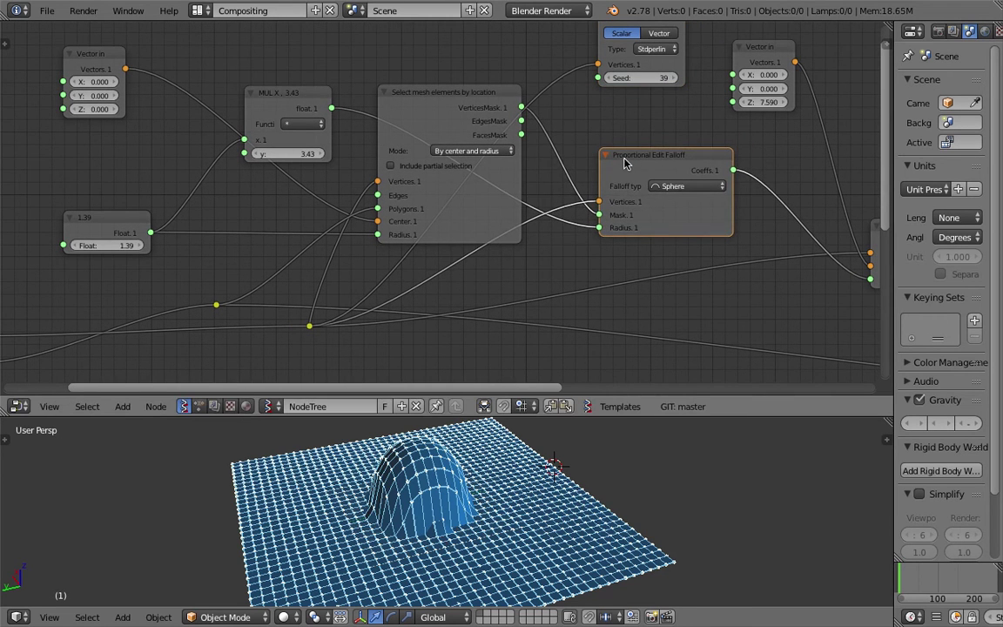
{"action": "middle_click_drag", "start_coordinate": [624, 164], "coordinate": [574, 200]}
{"action": "left_click_drag", "start_coordinate": [600, 192], "coordinate": [579, 181]}
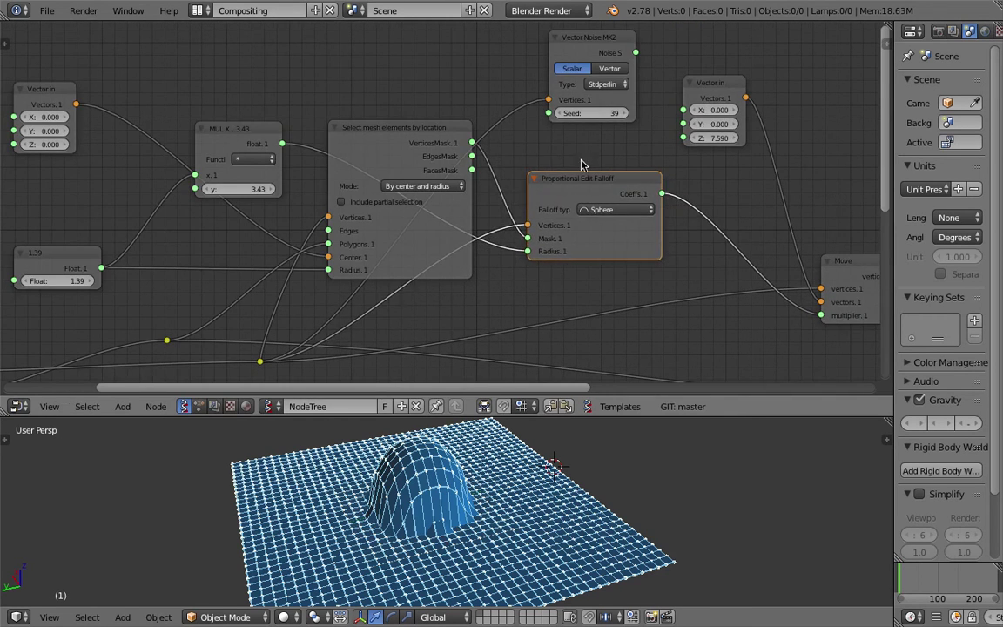
{"action": "left_click_drag", "start_coordinate": [711, 86], "coordinate": [752, 88]}
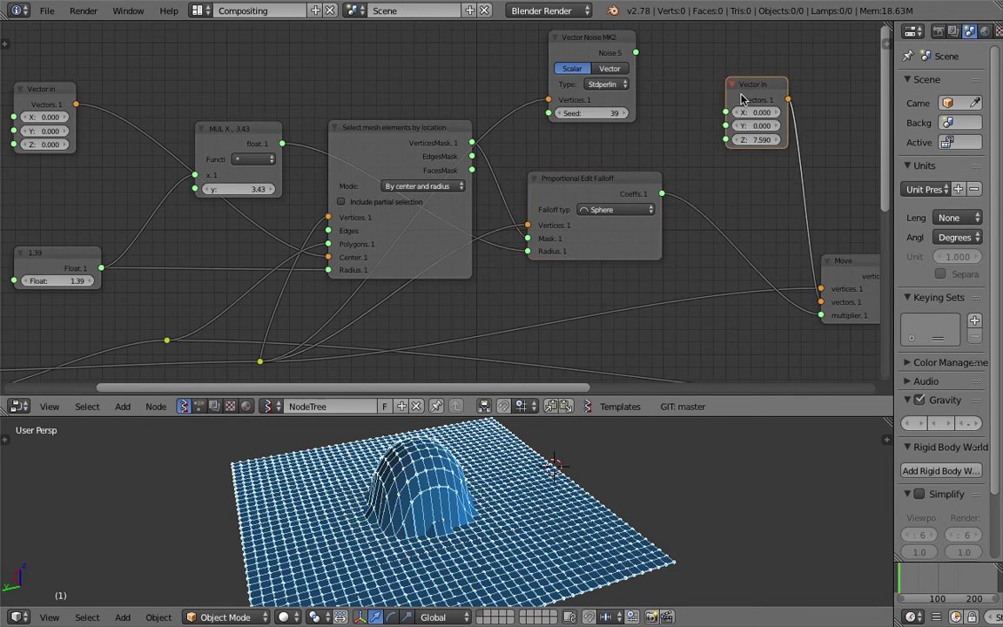
{"action": "middle_click_drag", "start_coordinate": [734, 93], "coordinate": [616, 99]}
{"action": "left_click_drag", "start_coordinate": [650, 92], "coordinate": [712, 83]}
Step: Insert a Math node between the falloff's Coeffs output and the Move multiplier, with its function set to multiply (*)
{"action": "key", "text": "shift+a"}
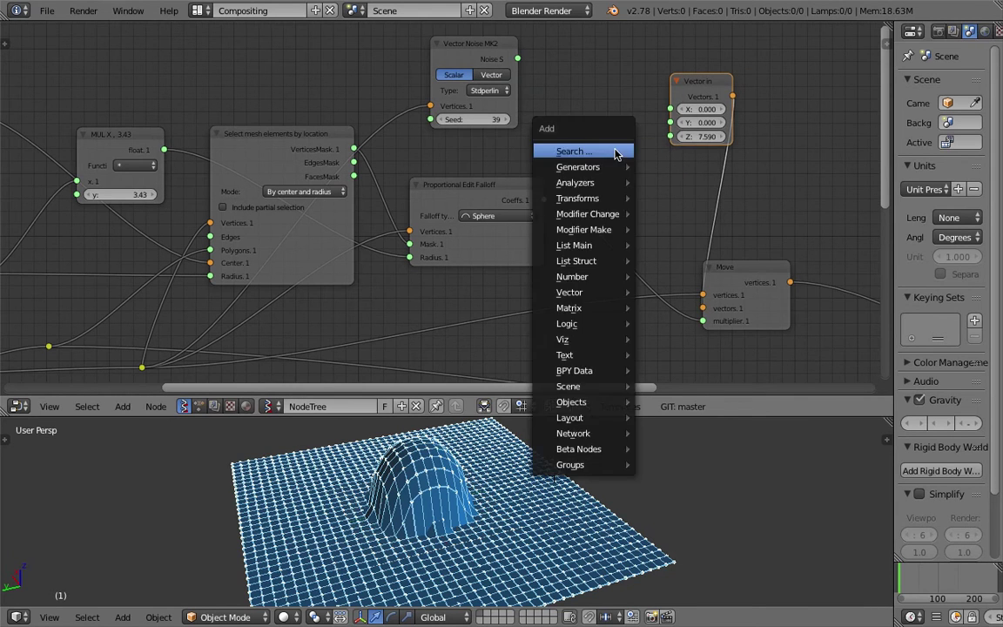
{"action": "left_click", "coordinate": [612, 149]}
{"action": "type", "text": "math"}
{"action": "key", "text": "Return"}
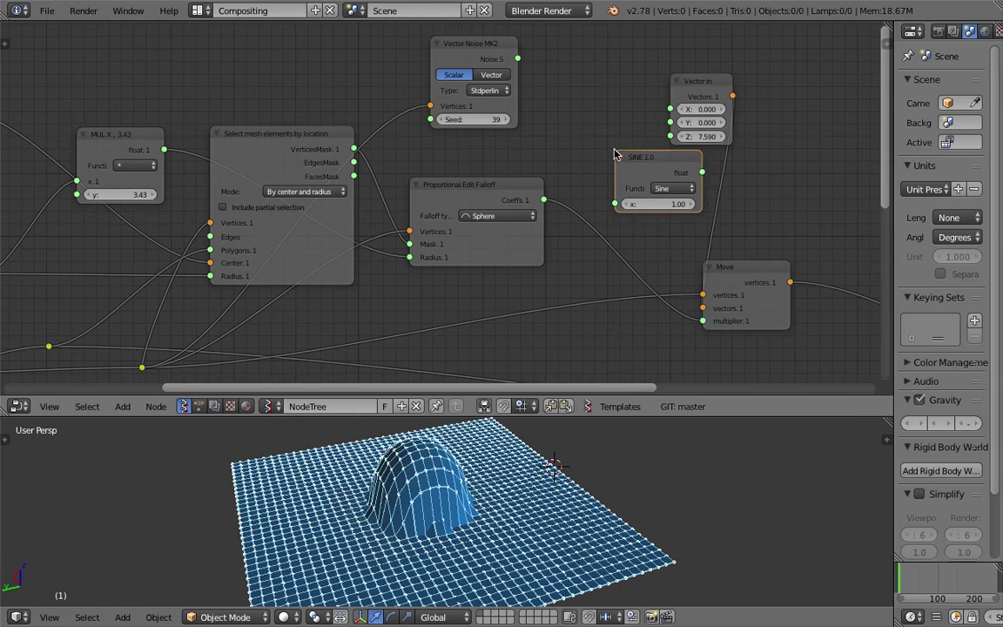
{"action": "left_click", "coordinate": [658, 208]}
{"action": "left_click", "coordinate": [653, 202]}
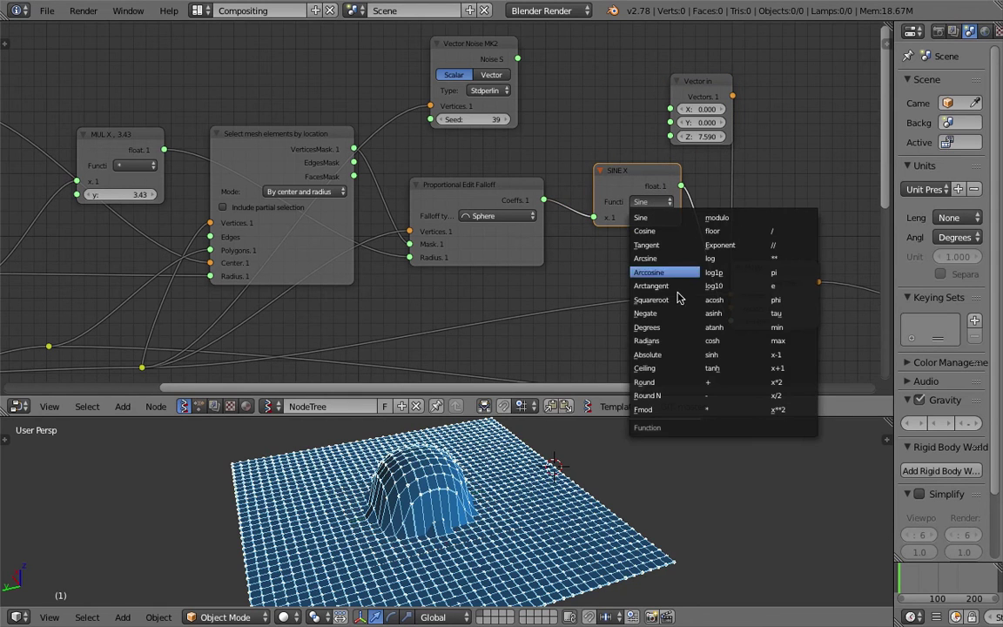
{"action": "left_click", "coordinate": [713, 407]}
Step: Link the scalar noise output to the new multiply node's y input, save the file and vary the noise seed
{"action": "left_click_drag", "start_coordinate": [600, 231], "coordinate": [560, 161]}
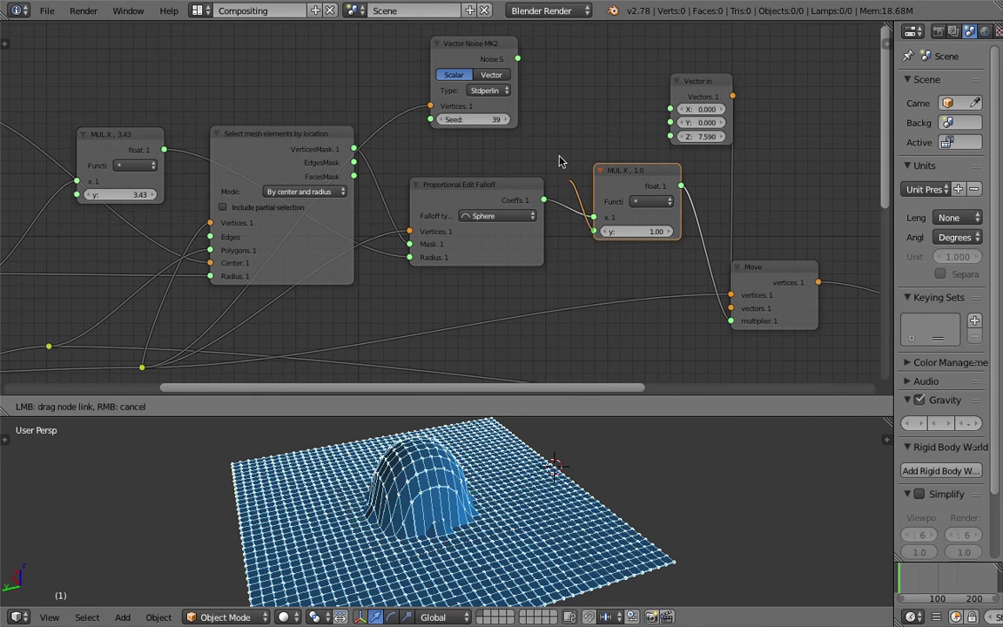
{"action": "left_click_drag", "start_coordinate": [518, 60], "coordinate": [517, 58]}
{"action": "key", "text": "ctrl+s"}
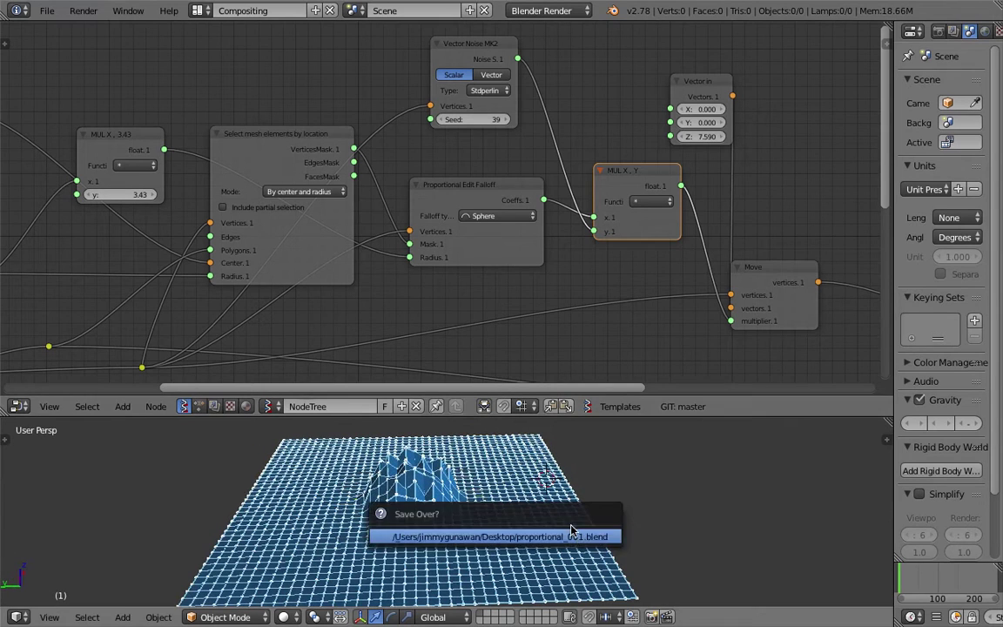
{"action": "left_click_drag", "start_coordinate": [472, 119], "coordinate": [499, 182]}
Step: Set the radius Float to 2.71 and the falloff radius multiplier's y to 4.06, saving the file
{"action": "middle_click_drag", "start_coordinate": [428, 285], "coordinate": [706, 216]}
{"action": "left_click_drag", "start_coordinate": [218, 218], "coordinate": [254, 218]}
{"action": "left_click_drag", "start_coordinate": [396, 126], "coordinate": [427, 126]}
{"action": "middle_click_drag", "start_coordinate": [552, 242], "coordinate": [321, 321]}
{"action": "key", "text": "ctrl+s"}
{"action": "left_click", "coordinate": [399, 289]}
Step: Set the Vector Noise MK2 node's Seed to 98 and shift the node farther along
{"action": "left_click_drag", "start_coordinate": [529, 132], "coordinate": [546, 131]}
{"action": "left_click_drag", "start_coordinate": [528, 61], "coordinate": [564, 56]}
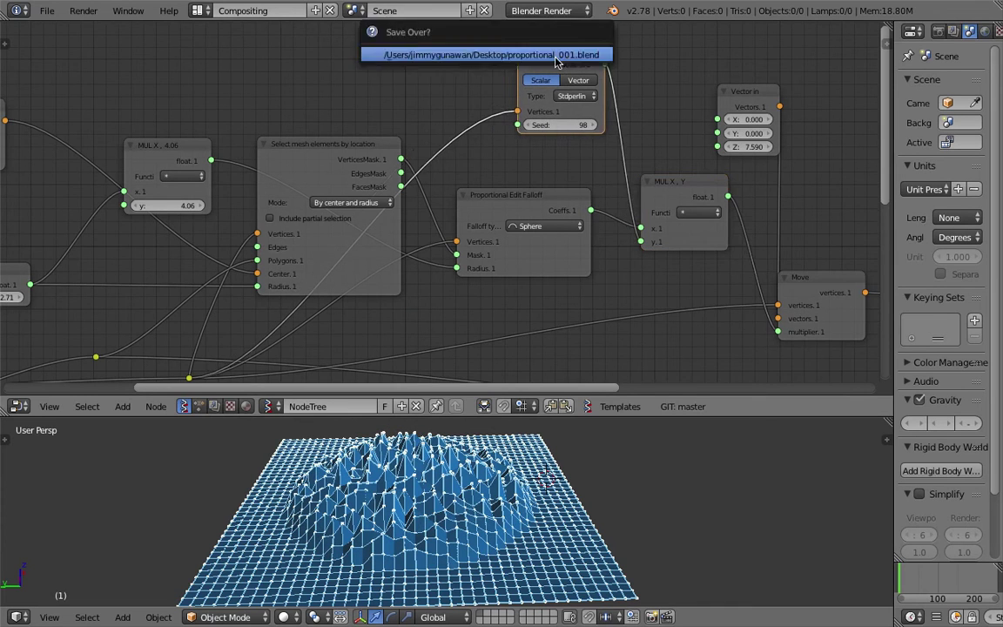
Step: Insert a Vector Math MK2 node on the link feeding the Vector Noise MK2 node's Vertices input
{"action": "middle_click_drag", "start_coordinate": [429, 68], "coordinate": [389, 109]}
{"action": "key", "text": "shift+a"}
{"action": "left_click", "coordinate": [386, 108]}
{"action": "type", "text": "vector"}
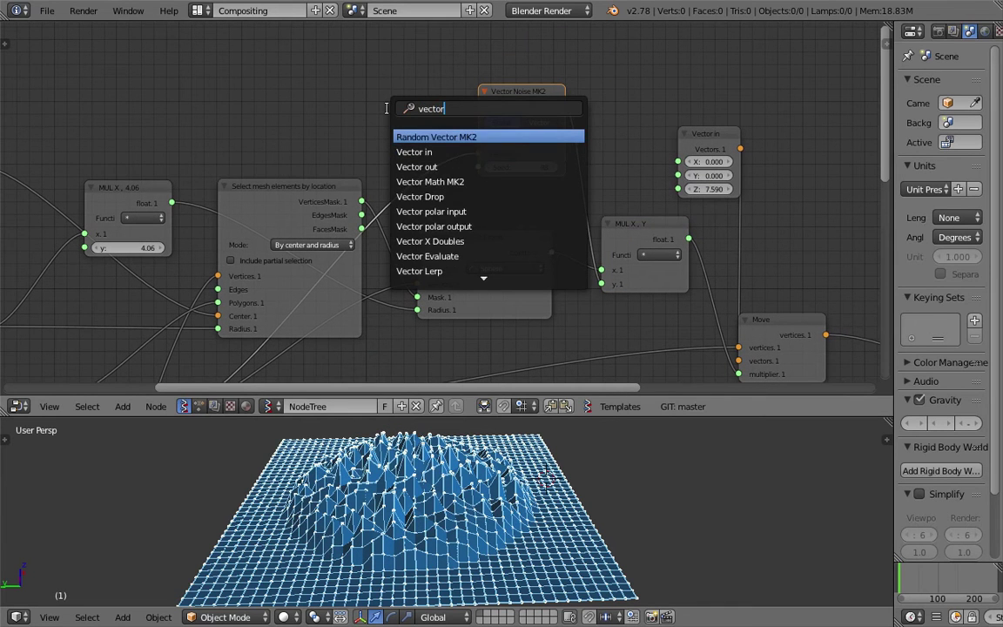
{"action": "type", "text": " ma"}
{"action": "key", "text": "Return"}
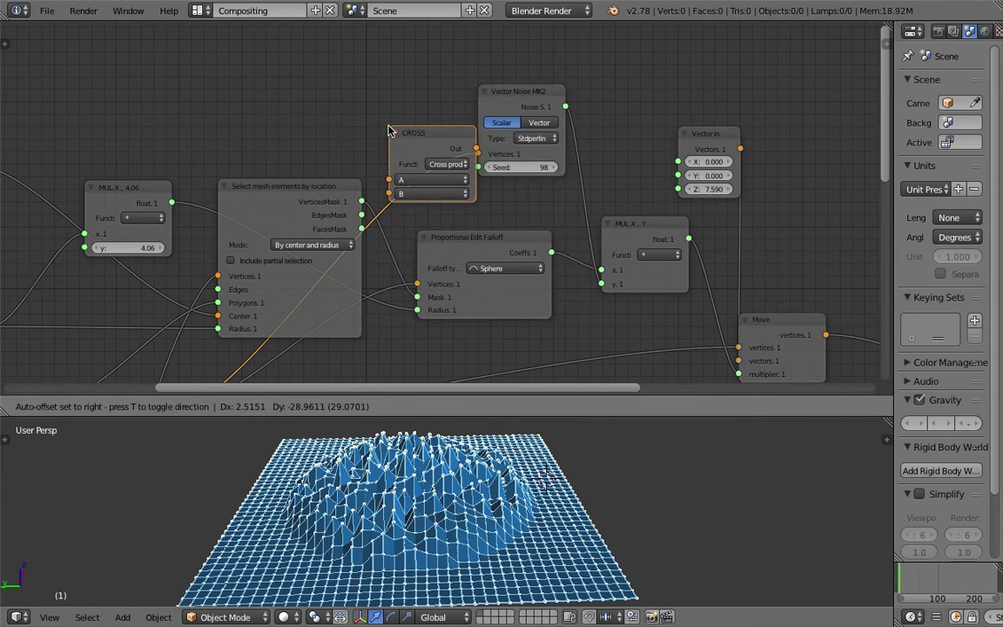
{"action": "left_click", "coordinate": [373, 131]}
Step: Set the new vector math node's function to Multiply Scalar and its amount to 0.20
{"action": "left_click", "coordinate": [405, 165]}
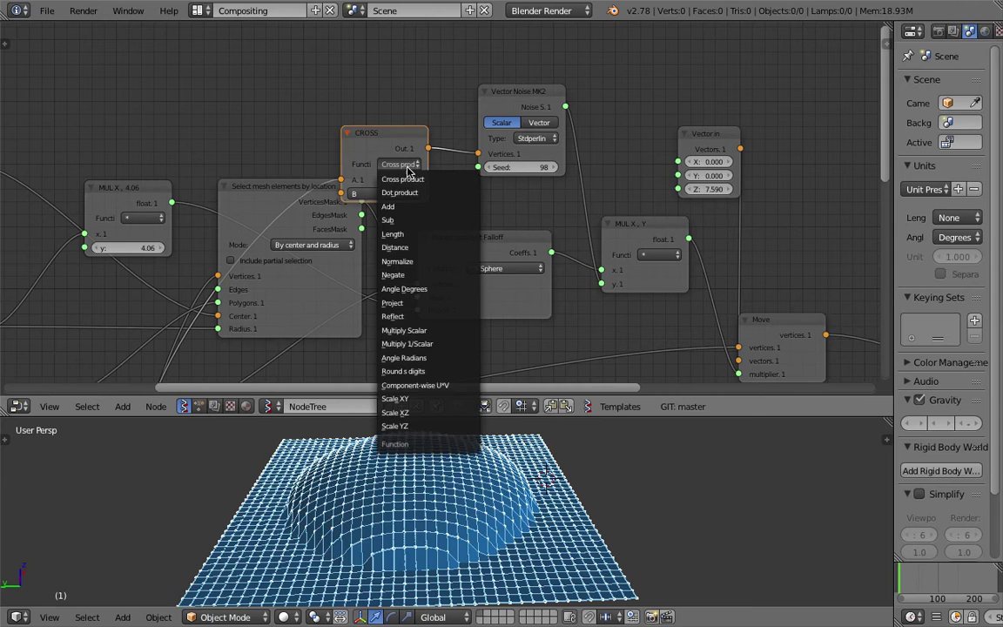
{"action": "left_click", "coordinate": [452, 336]}
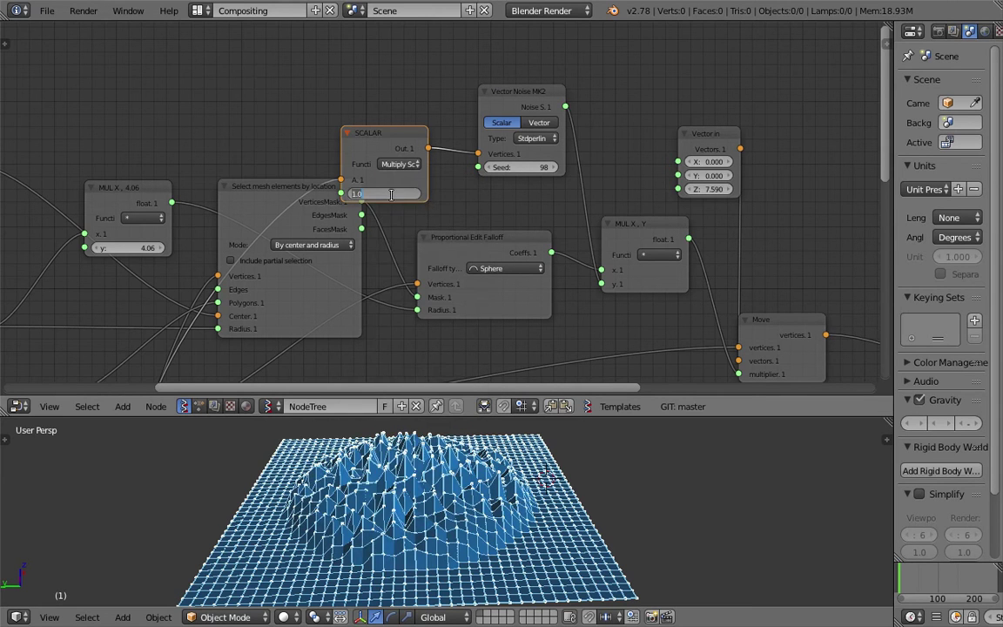
{"action": "key", "text": "Return"}
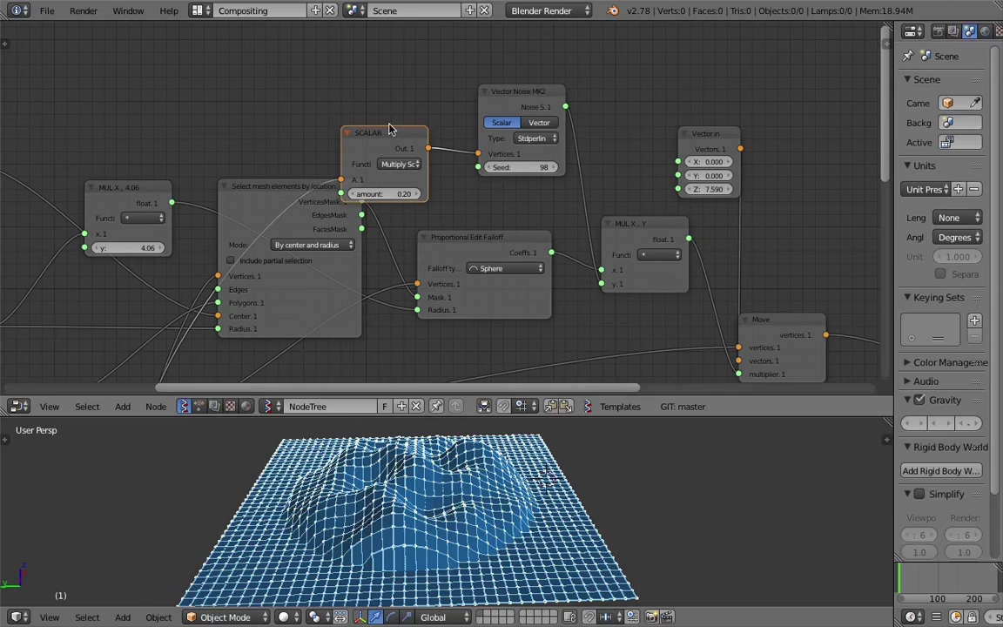
Step: Move the vector scaling node up clear of the selection node and save over the current file
{"action": "left_click_drag", "start_coordinate": [389, 129], "coordinate": [401, 72]}
{"action": "middle_click_drag", "start_coordinate": [461, 487], "coordinate": [488, 511]}
{"action": "middle_click_drag", "start_coordinate": [485, 256], "coordinate": [510, 233]}
{"action": "key", "text": "ctrl+s"}
{"action": "left_click", "coordinate": [510, 233]}
{"action": "middle_click_drag", "start_coordinate": [377, 260], "coordinate": [452, 228]}
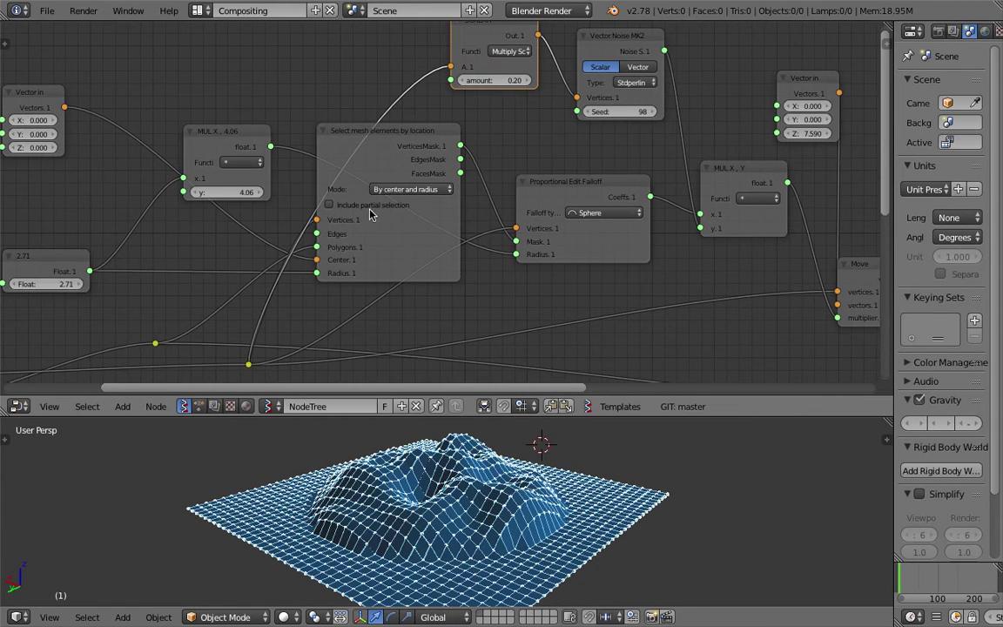
Step: Set the falloff radius multiplier's y to 4.24 and the Move vector's Z to 15, saving the file
{"action": "middle_click_drag", "start_coordinate": [249, 215], "coordinate": [334, 215]}
{"action": "mouse_move", "coordinate": [301, 190]}
{"action": "left_mouse_down"}
{"action": "mouse_move", "coordinate": [401, 189]}
{"action": "mouse_move", "coordinate": [314, 189]}
{"action": "left_mouse_up"}
{"action": "middle_click_drag", "start_coordinate": [444, 496], "coordinate": [492, 481]}
{"action": "scroll", "coordinate": [384, 243], "scroll_direction": "down", "scroll_amount": 3}
{"action": "middle_click_drag", "start_coordinate": [450, 217], "coordinate": [216, 257]}
{"action": "left_click_drag", "start_coordinate": [561, 185], "coordinate": [568, 189]}
{"action": "scroll", "coordinate": [544, 483], "scroll_direction": "down", "scroll_amount": 2}
{"action": "middle_click_drag", "start_coordinate": [544, 484], "coordinate": [643, 494]}
{"action": "key", "text": "ctrl+s"}
{"action": "left_click", "coordinate": [643, 496]}
Step: Set the Multiply Scalar node's amount to 0.23
{"action": "middle_click_drag", "start_coordinate": [416, 191], "coordinate": [431, 181]}
{"action": "scroll", "coordinate": [432, 178], "scroll_direction": "up", "scroll_amount": 2}
{"action": "left_click_drag", "start_coordinate": [313, 124], "coordinate": [315, 124]}
{"action": "mouse_move", "coordinate": [562, 508]}
{"action": "middle_mouse_down"}
{"action": "mouse_move", "coordinate": [604, 474]}
{"action": "mouse_move", "coordinate": [560, 496]}
{"action": "middle_mouse_up"}
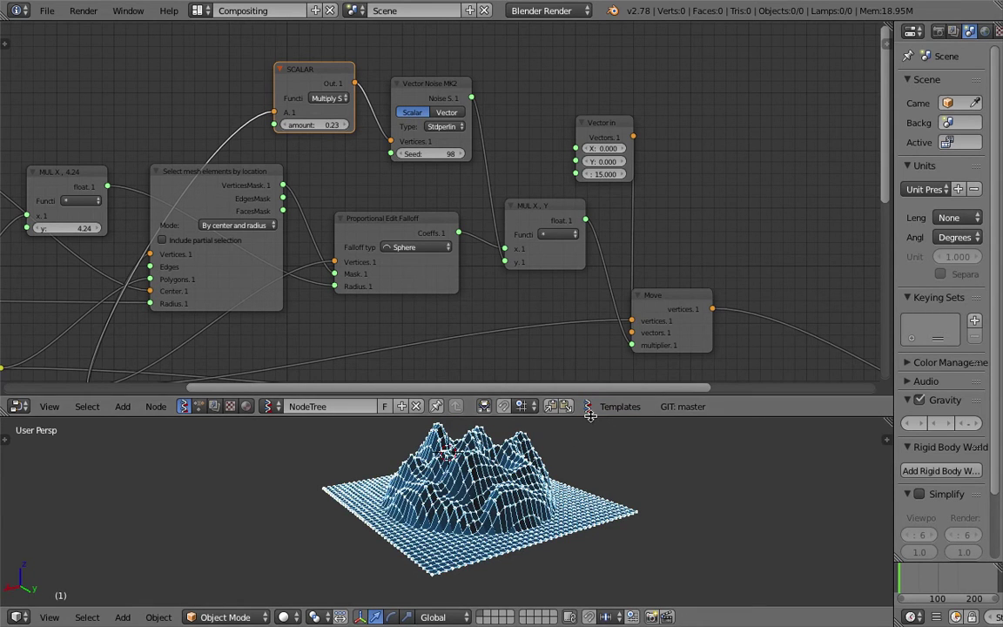
Step: Enlarge the 3D viewport area and save over the current file
{"action": "left_click_drag", "start_coordinate": [590, 416], "coordinate": [590, 329]}
{"action": "scroll", "coordinate": [515, 345], "scroll_direction": "up", "scroll_amount": 2}
{"action": "middle_click_drag", "start_coordinate": [515, 346], "coordinate": [384, 440]}
{"action": "key", "text": "ctrl+s"}
{"action": "left_click", "coordinate": [477, 487]}
Step: Save a new version of proportional_001.blend under the next incremented file number
{"action": "scroll", "coordinate": [160, 78], "scroll_direction": "down", "scroll_amount": 2}
{"action": "left_click", "coordinate": [47, 11]}
{"action": "left_click", "coordinate": [61, 133]}
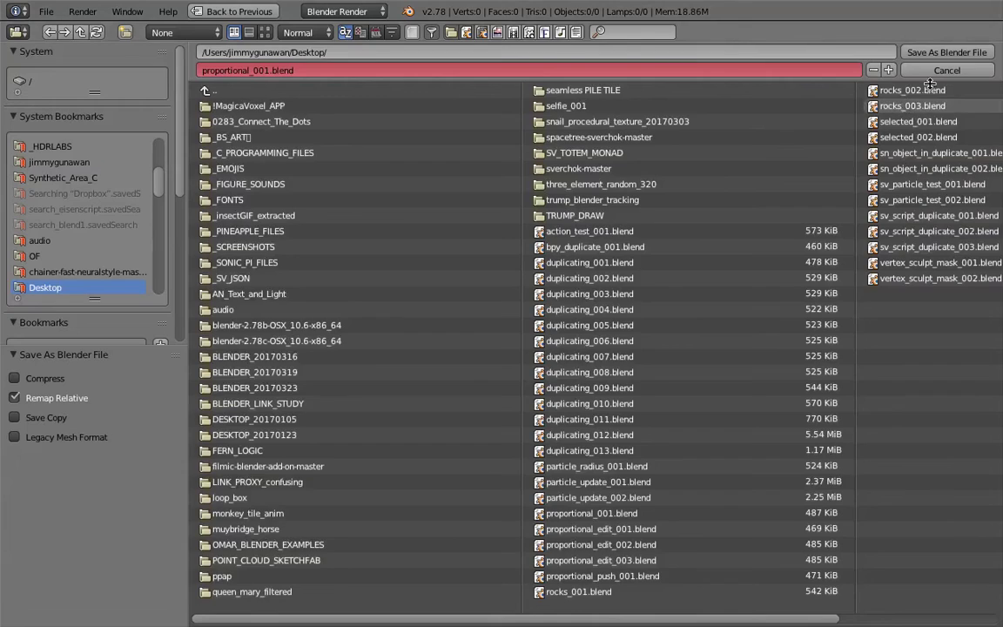
{"action": "left_click", "coordinate": [889, 70]}
{"action": "left_click", "coordinate": [933, 53]}
Step: Enlarge the node editor area and shift the Select mesh elements by location node slightly toward the radius multiplier
{"action": "middle_click_drag", "start_coordinate": [716, 356], "coordinate": [622, 403]}
{"action": "middle_click_drag", "start_coordinate": [409, 250], "coordinate": [559, 208]}
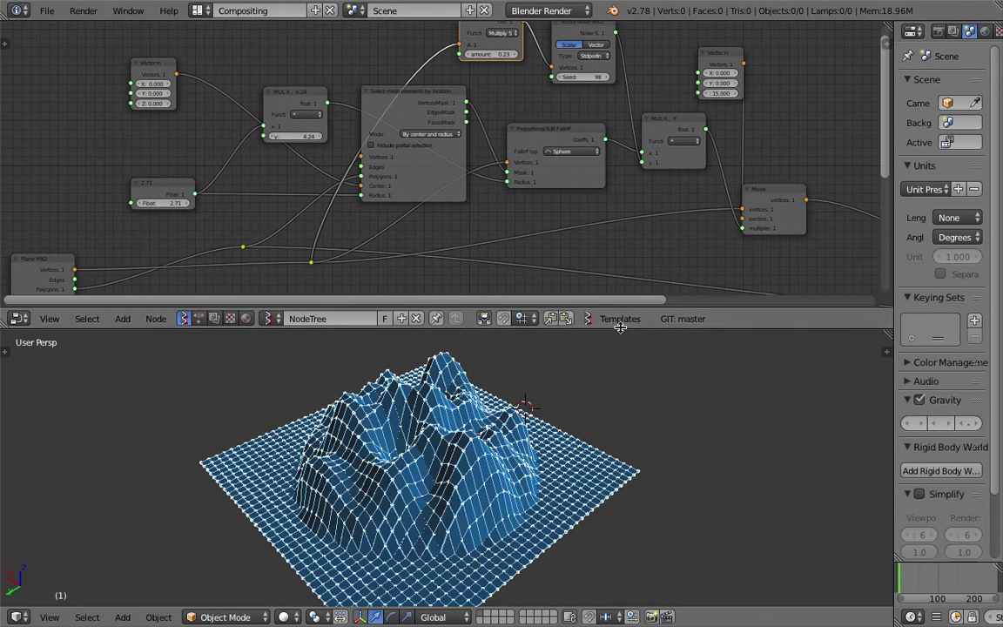
{"action": "left_click_drag", "start_coordinate": [621, 330], "coordinate": [613, 426]}
{"action": "scroll", "coordinate": [566, 252], "scroll_direction": "up", "scroll_amount": 3}
{"action": "left_click_drag", "start_coordinate": [444, 127], "coordinate": [413, 112]}
Step: Set the radius Float to 2.59 and move the Proportional Edit Falloff node away from the selection node
{"action": "middle_click_drag", "start_coordinate": [341, 183], "coordinate": [444, 167]}
{"action": "left_click_drag", "start_coordinate": [106, 226], "coordinate": [78, 231]}
{"action": "middle_click_drag", "start_coordinate": [540, 137], "coordinate": [419, 179]}
{"action": "left_click_drag", "start_coordinate": [574, 195], "coordinate": [597, 222]}
{"action": "mouse_move", "coordinate": [534, 155]}
{"action": "middle_mouse_down"}
{"action": "mouse_move", "coordinate": [537, 188]}
{"action": "mouse_move", "coordinate": [516, 157]}
{"action": "middle_mouse_up"}
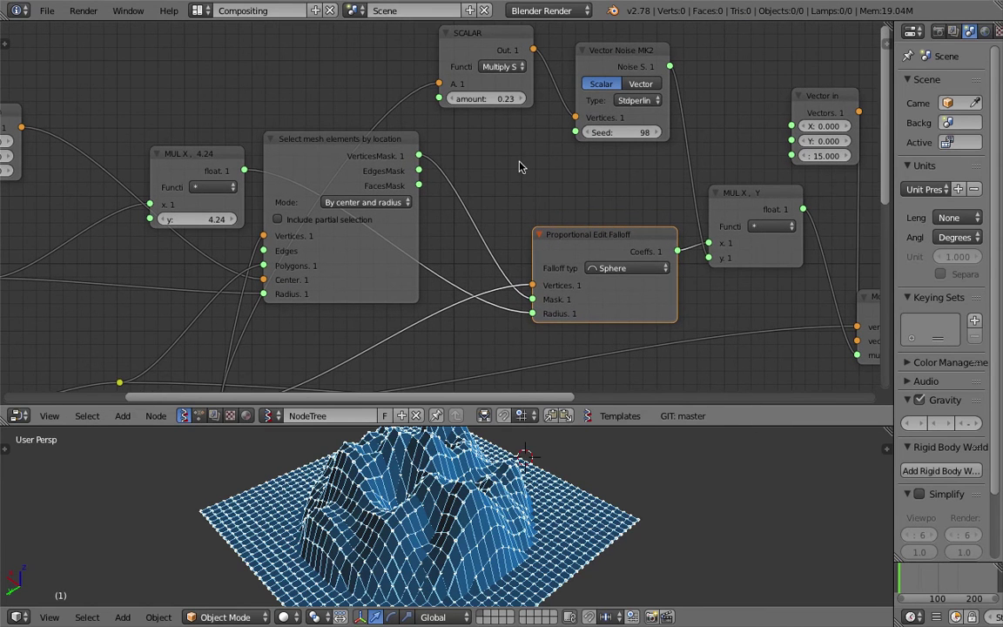
Step: Try inserting a Math node set to Negate between the VerticesMask output and the falloff's Mask input
{"action": "key", "text": "shift+a"}
{"action": "left_click", "coordinate": [520, 165]}
{"action": "type", "text": "inv"}
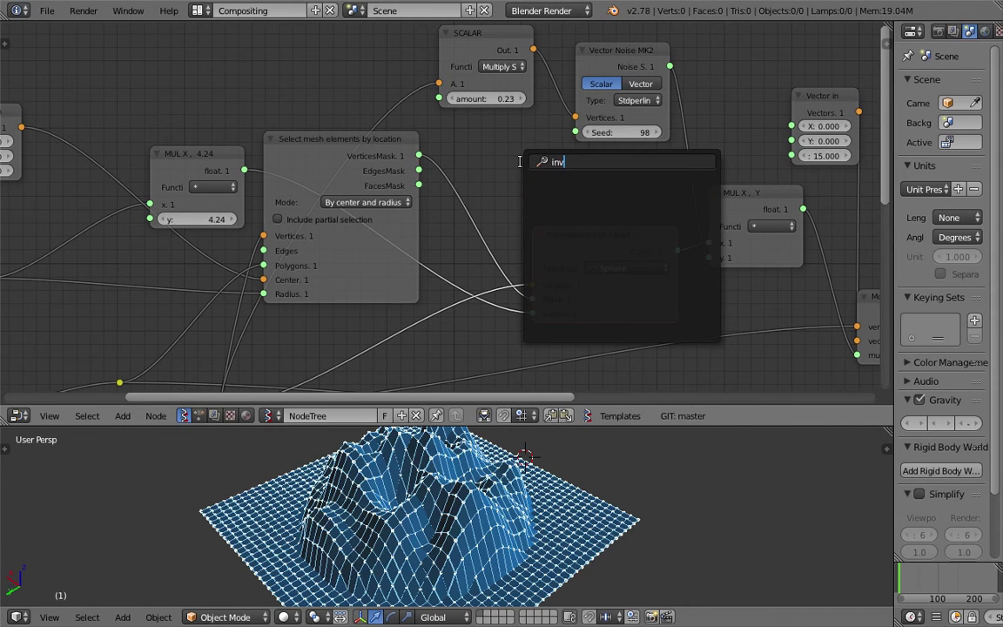
{"action": "type", "text": "math"}
{"action": "key", "text": "Down"}
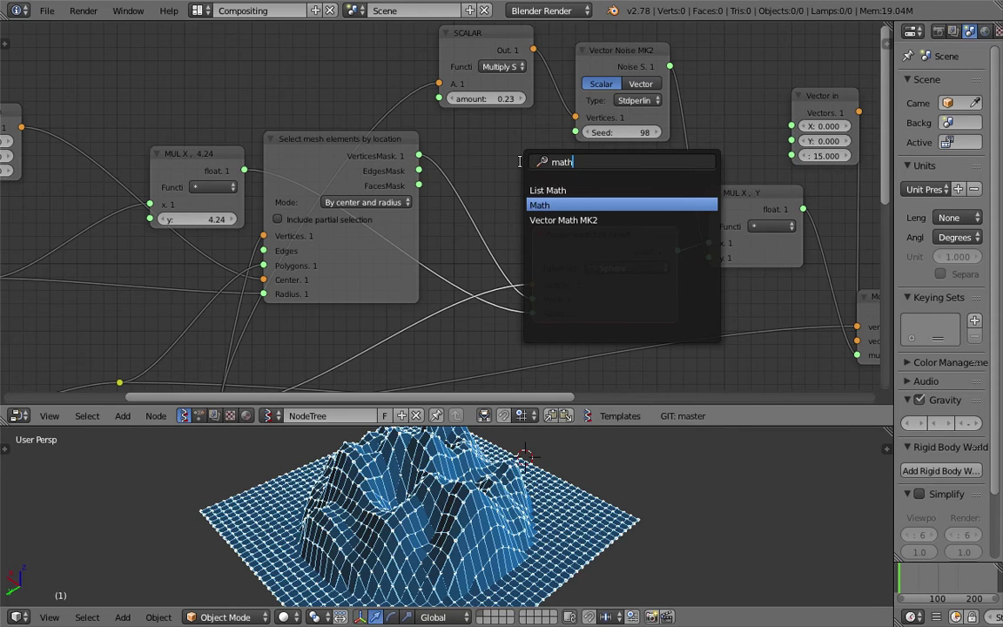
{"action": "key", "text": "Return"}
{"action": "left_click", "coordinate": [466, 158]}
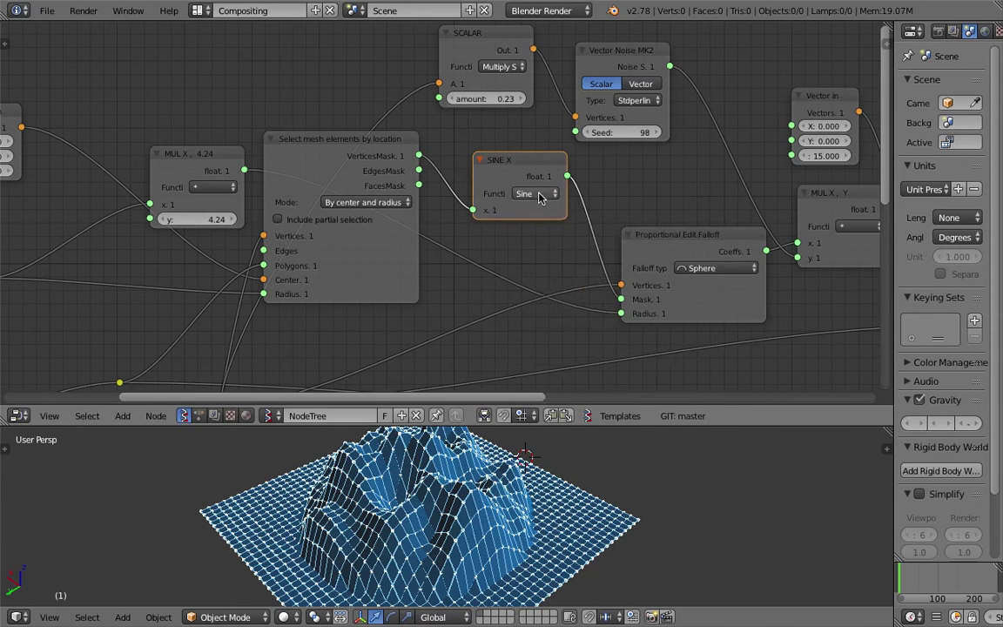
{"action": "left_click", "coordinate": [541, 194]}
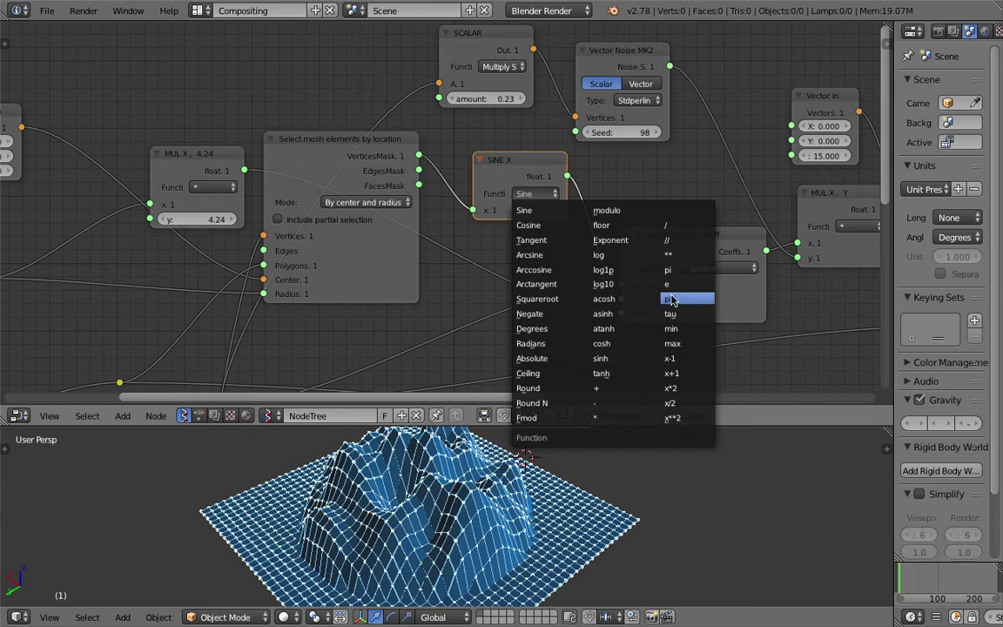
{"action": "left_click", "coordinate": [571, 315]}
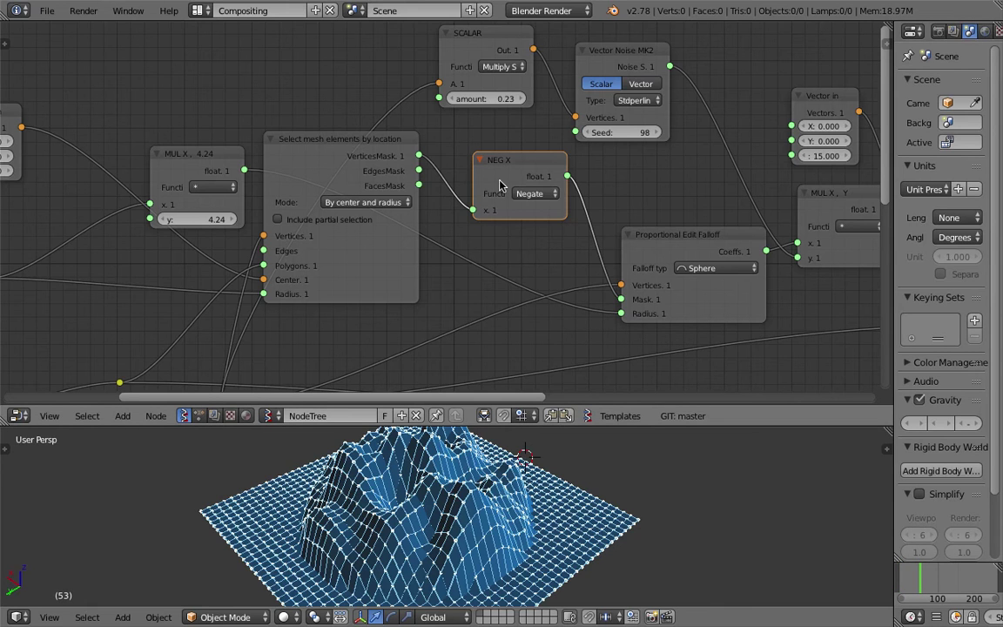
Step: Reconnect VerticesMask directly to the falloff's Mask input and park the Negate node above the selection node
{"action": "scroll", "coordinate": [435, 167], "scroll_direction": "down", "scroll_amount": 2}
{"action": "left_click_drag", "start_coordinate": [415, 150], "coordinate": [448, 172]}
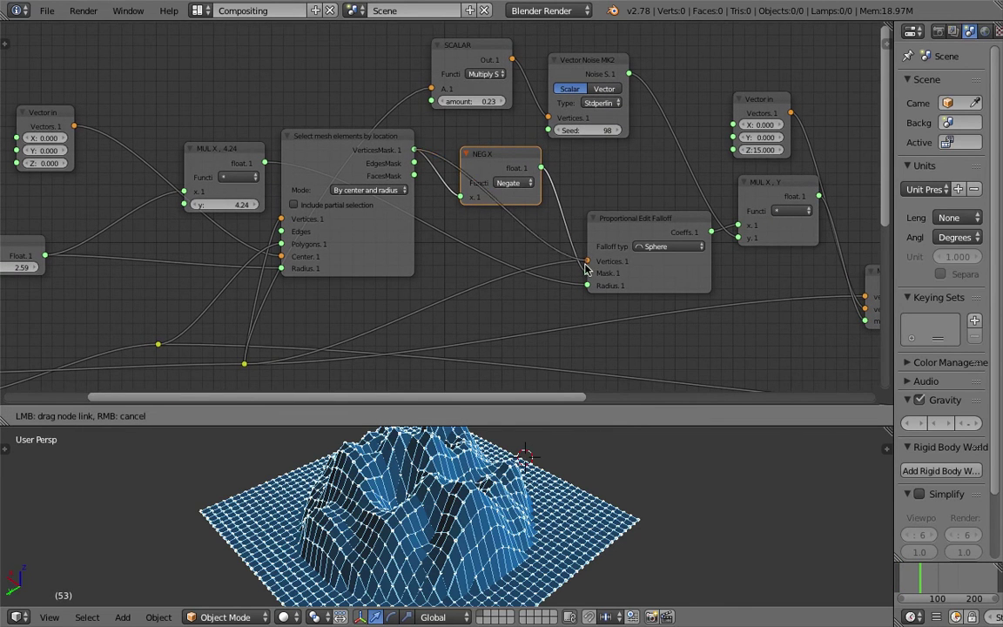
{"action": "left_click_drag", "start_coordinate": [588, 273], "coordinate": [588, 273]}
{"action": "left_click_drag", "start_coordinate": [512, 163], "coordinate": [335, 55]}
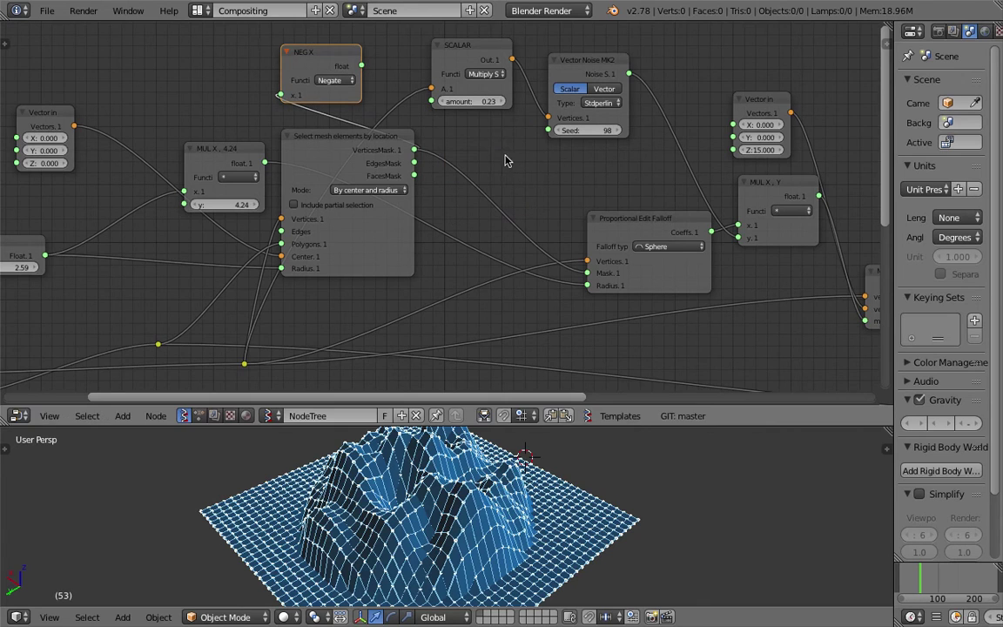
Step: Add a Stethoscope MK2 node and link the Negate output to its Data input to inspect the mask values
{"action": "scroll", "coordinate": [552, 213], "scroll_direction": "up", "scroll_amount": 1}
{"action": "key", "text": "shift+a"}
{"action": "left_click", "coordinate": [505, 150]}
{"action": "type", "text": "ste"}
{"action": "left_click", "coordinate": [534, 178]}
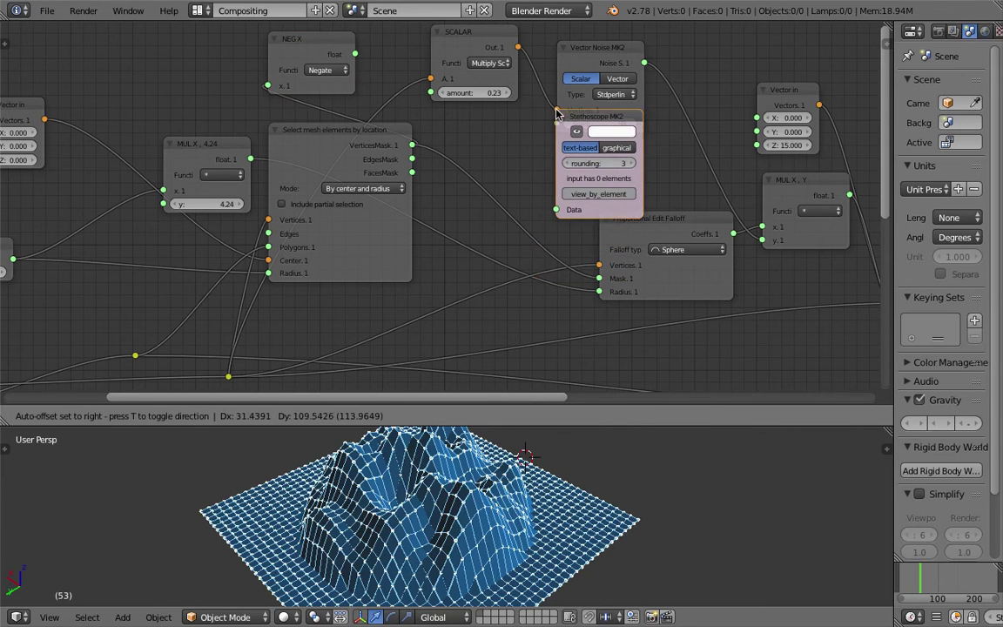
{"action": "left_click", "coordinate": [559, 115]}
{"action": "left_click_drag", "start_coordinate": [593, 62], "coordinate": [610, 29]}
{"action": "middle_click_drag", "start_coordinate": [606, 100], "coordinate": [585, 124]}
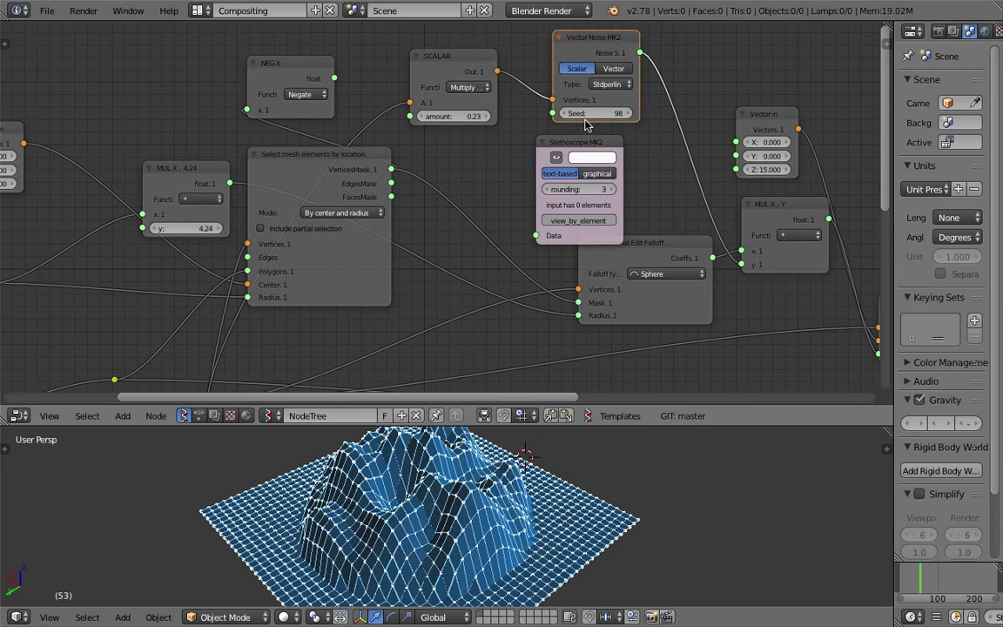
{"action": "left_click_drag", "start_coordinate": [334, 78], "coordinate": [440, 148]}
{"action": "left_click_drag", "start_coordinate": [531, 235], "coordinate": [537, 235]}
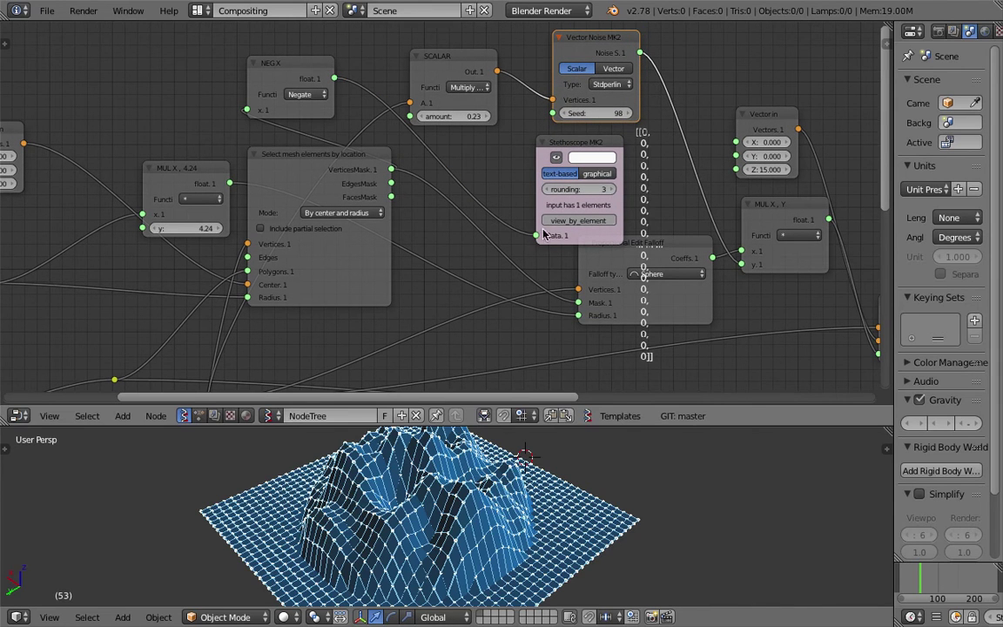
Step: Delete the Stethoscope MK2 node and the Negate math node
{"action": "left_click", "coordinate": [567, 151]}
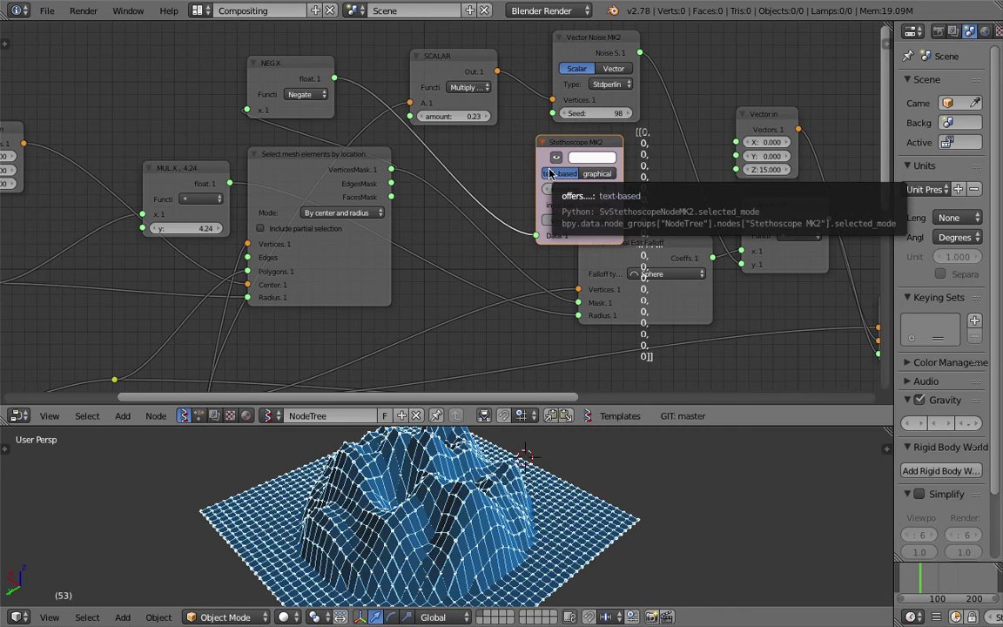
{"action": "key", "text": "x"}
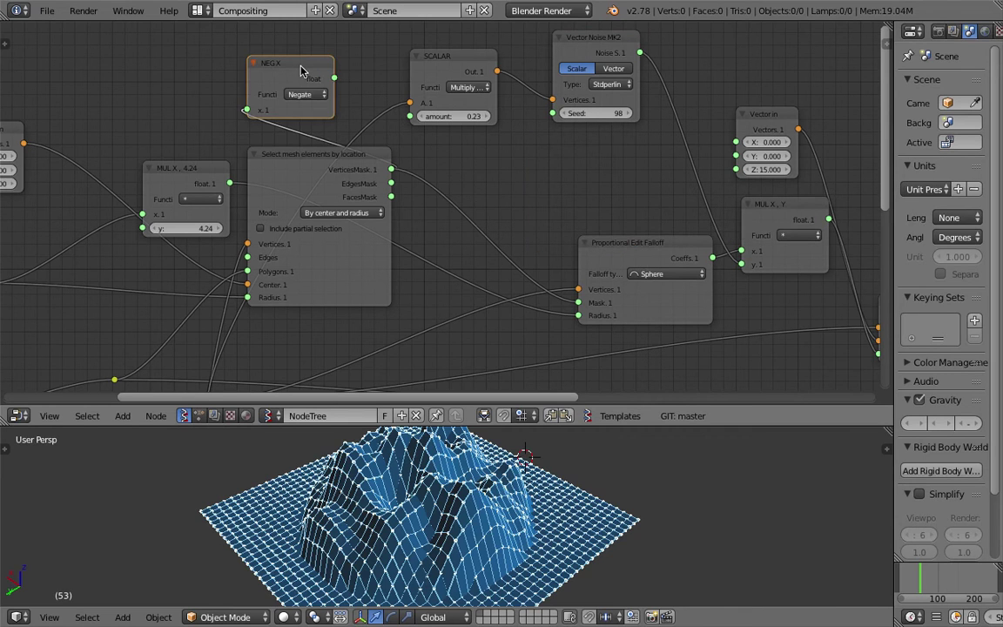
{"action": "key", "text": "x"}
Step: Add a Logic node between the selection node and the Proportional Edit Falloff node
{"action": "key", "text": "shift+a"}
{"action": "left_click", "coordinate": [461, 177]}
{"action": "type", "text": "bool"}
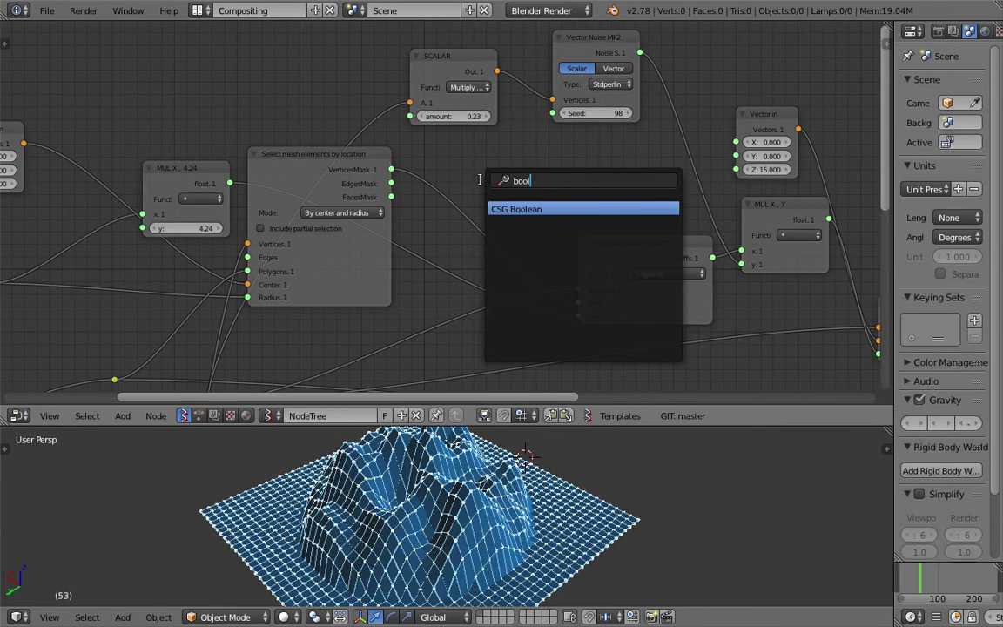
{"action": "type", "text": "tru"}
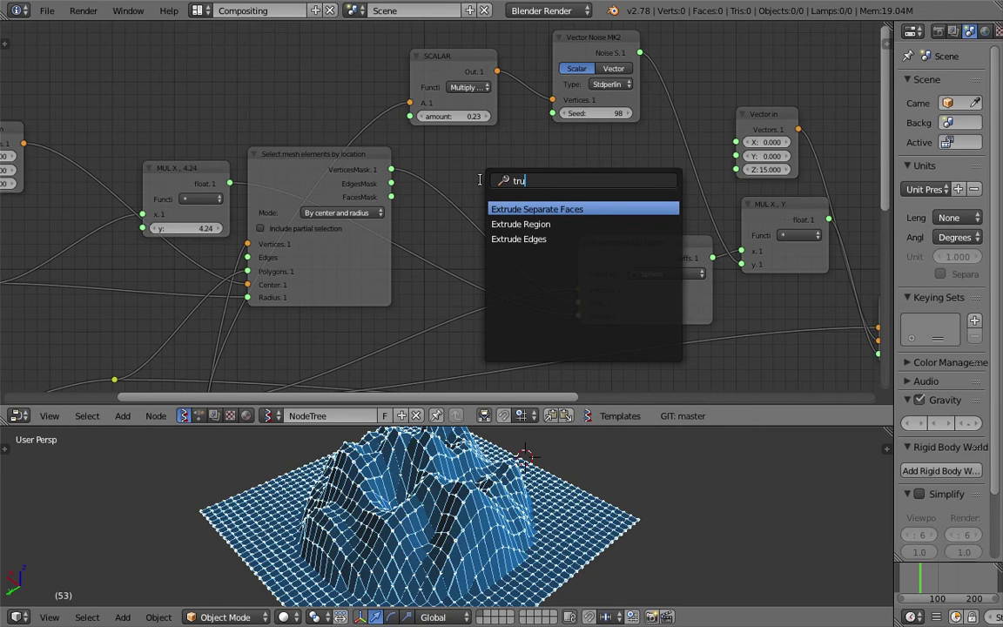
{"action": "type", "text": "log"}
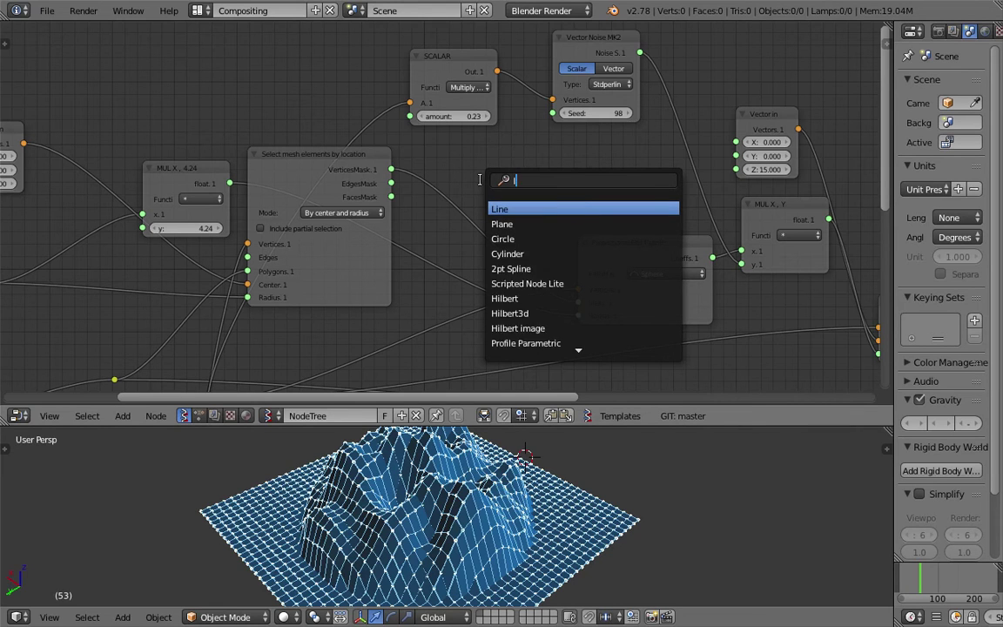
{"action": "key", "text": "Return"}
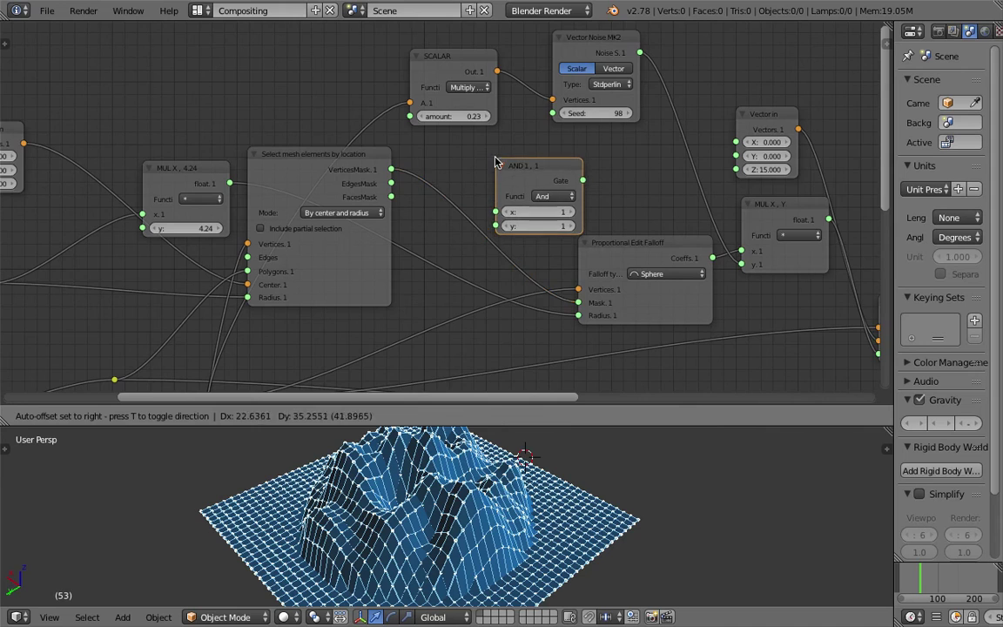
{"action": "left_click", "coordinate": [470, 187]}
Step: Set the logic node's function to Not
{"action": "scroll", "coordinate": [442, 197], "scroll_direction": "up", "scroll_amount": 2}
{"action": "left_click_drag", "start_coordinate": [376, 160], "coordinate": [385, 161]}
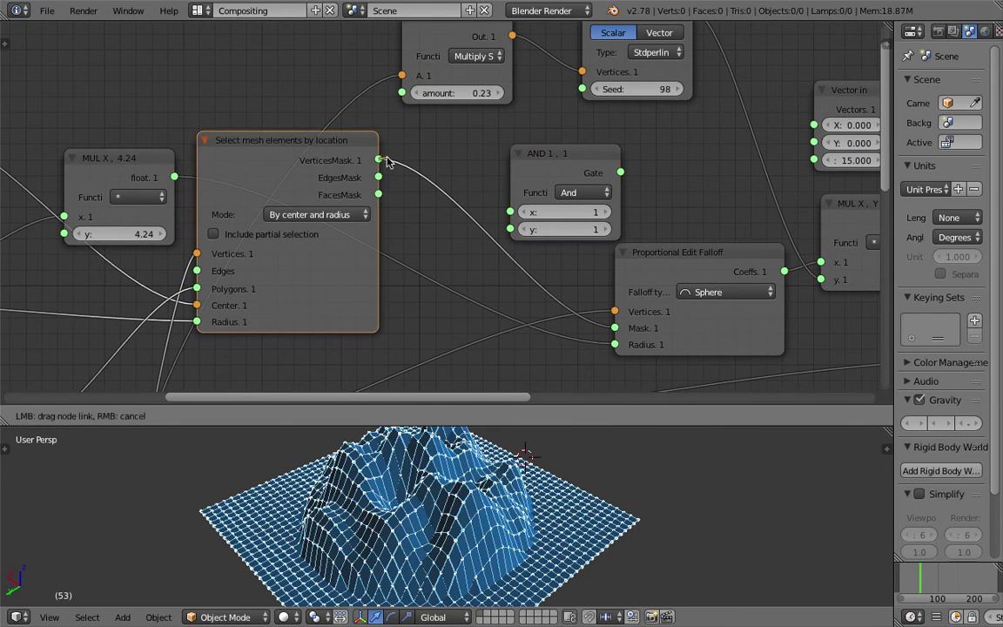
{"action": "left_click", "coordinate": [598, 192]}
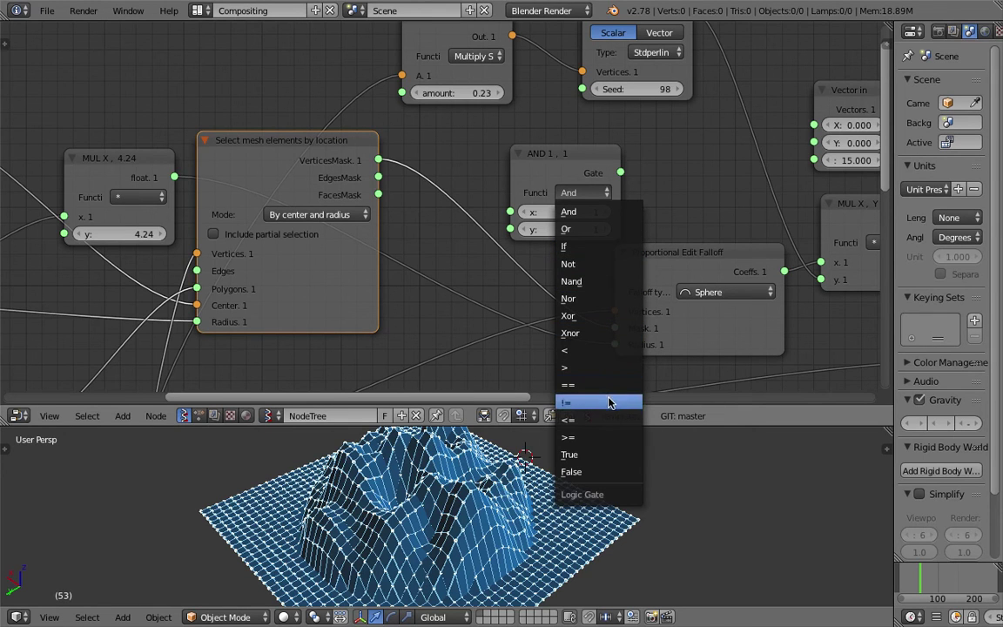
{"action": "left_click", "coordinate": [615, 272]}
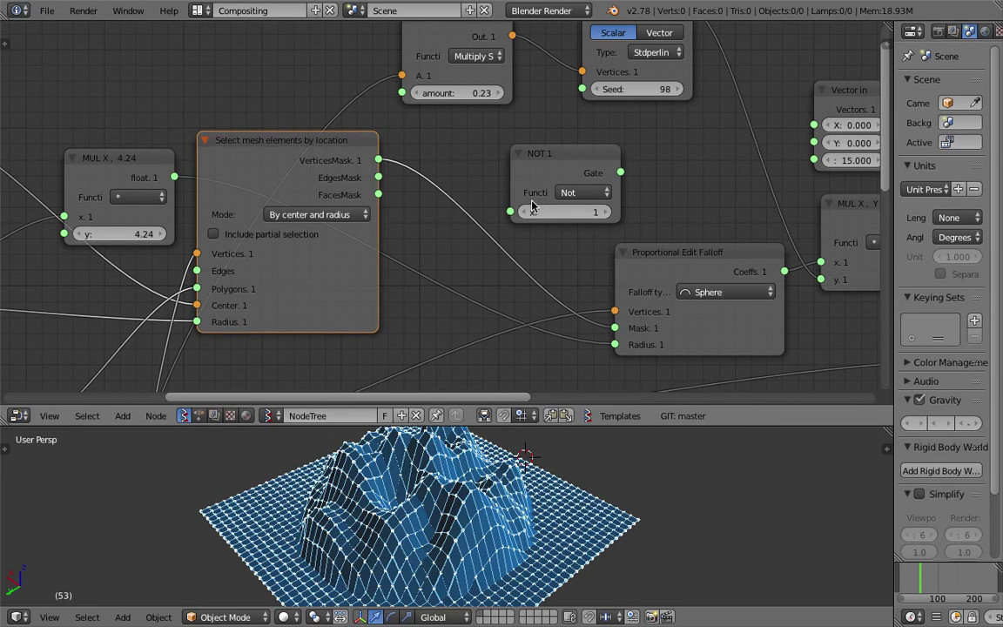
Step: Link VerticesMask to the Not gate's x input and its Gate output to the falloff's Mask input
{"action": "left_click_drag", "start_coordinate": [379, 160], "coordinate": [439, 175]}
{"action": "left_click_drag", "start_coordinate": [506, 212], "coordinate": [513, 212]}
{"action": "left_click_drag", "start_coordinate": [594, 174], "coordinate": [603, 275]}
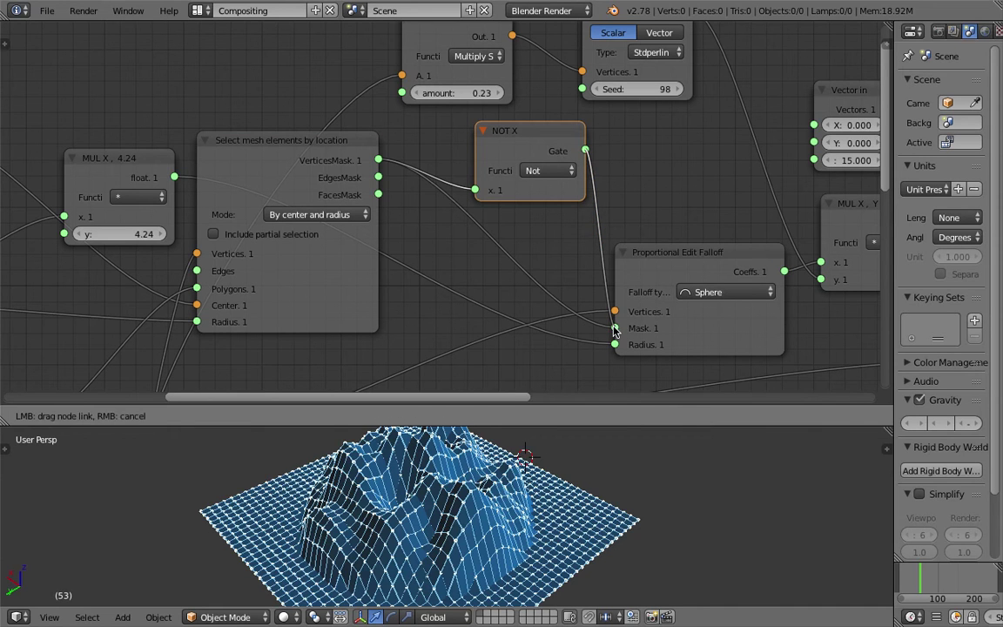
{"action": "left_click_drag", "start_coordinate": [613, 329], "coordinate": [615, 328]}
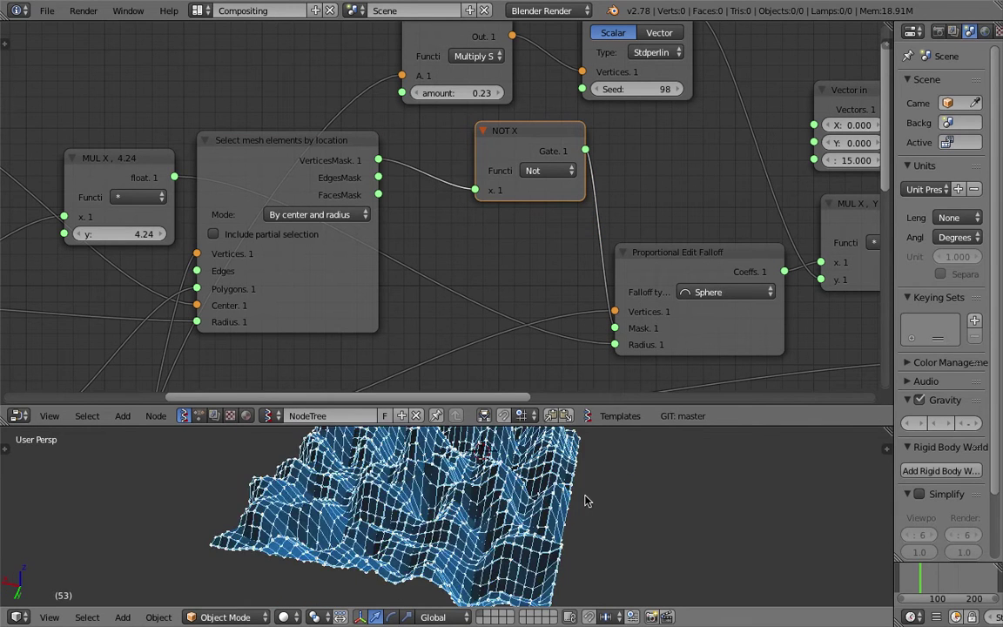
{"action": "left_click_drag", "start_coordinate": [541, 138], "coordinate": [515, 158]}
Step: Try the Nor and != functions on the logic gate node and delete the node
{"action": "left_click", "coordinate": [523, 189]}
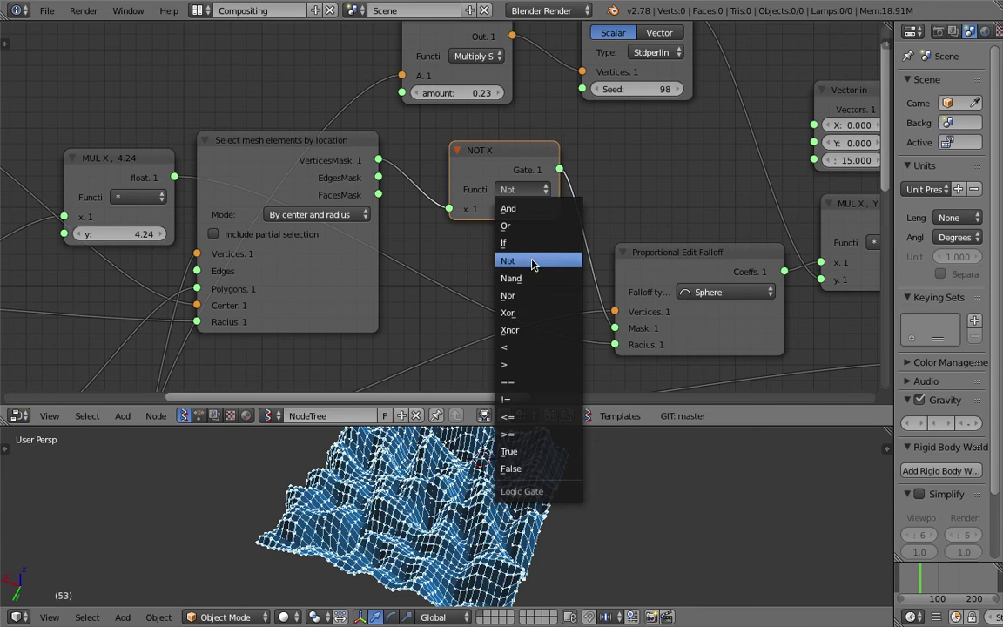
{"action": "left_click", "coordinate": [511, 295]}
{"action": "left_click", "coordinate": [520, 189]}
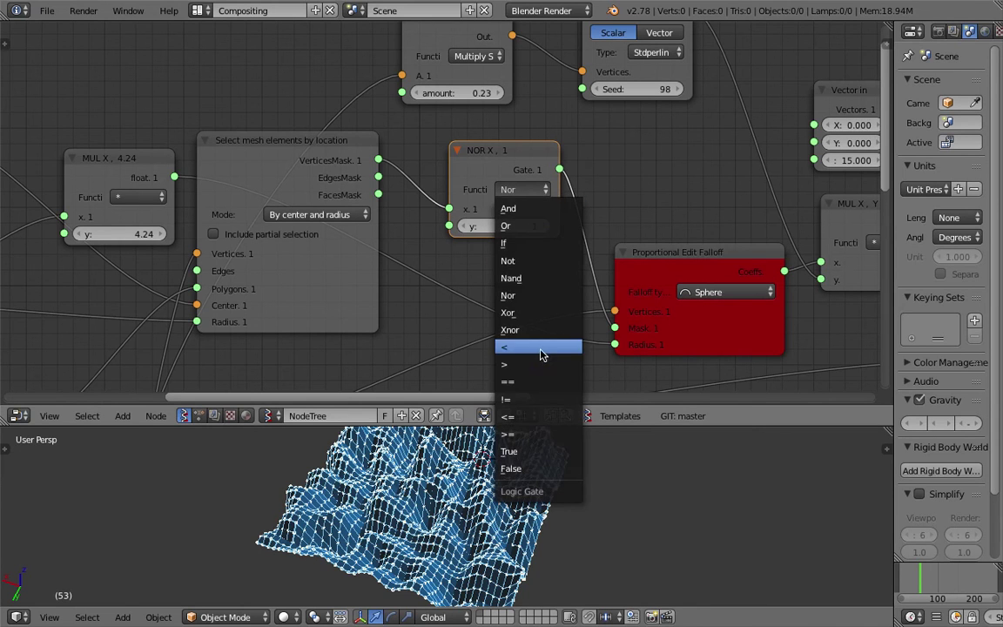
{"action": "left_click", "coordinate": [537, 399]}
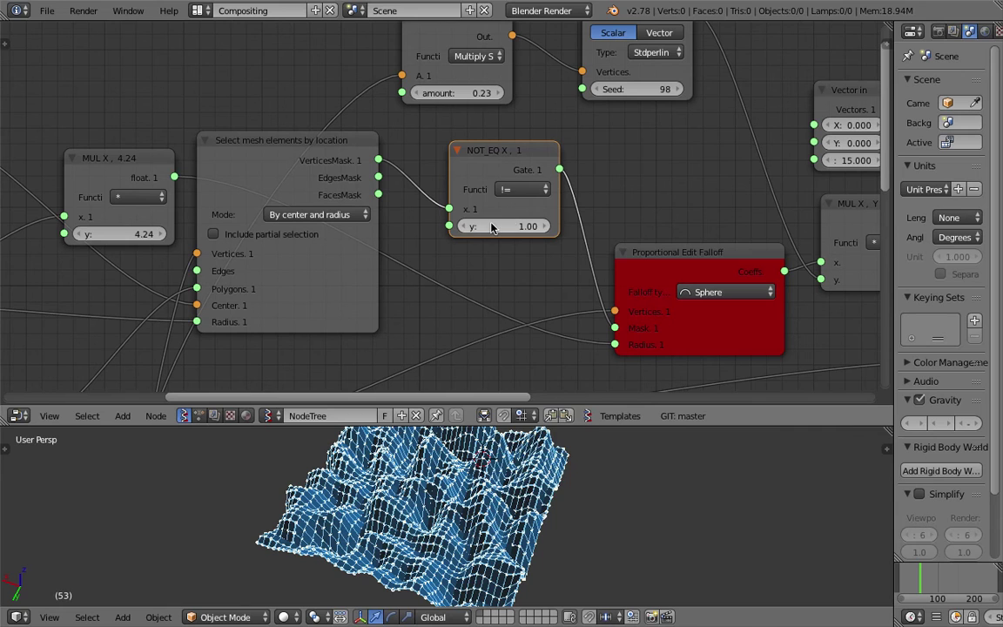
{"action": "left_click", "coordinate": [521, 189]}
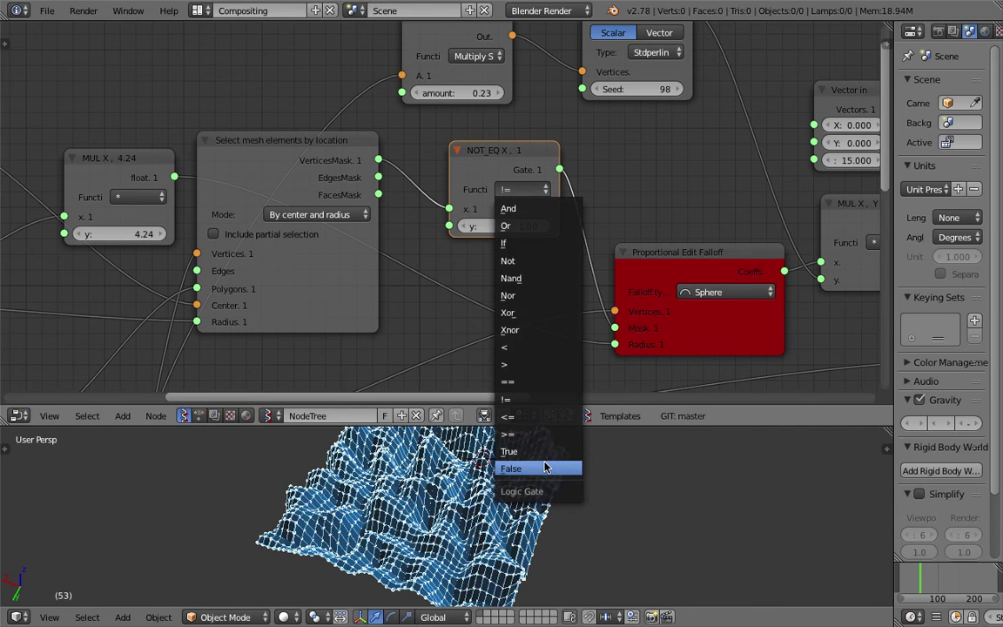
{"action": "key", "text": "Escape"}
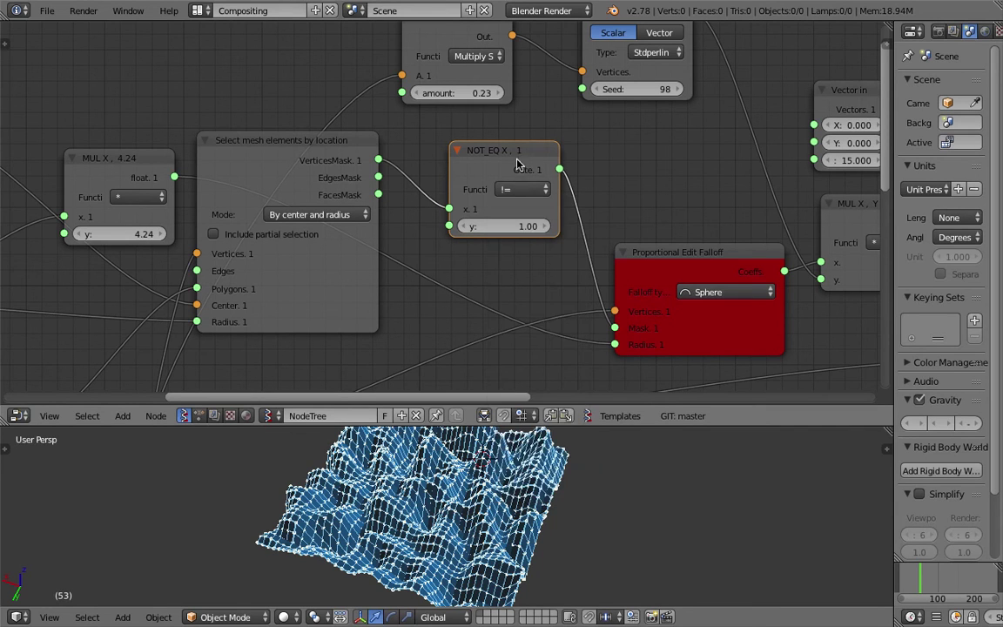
{"action": "key", "text": "x"}
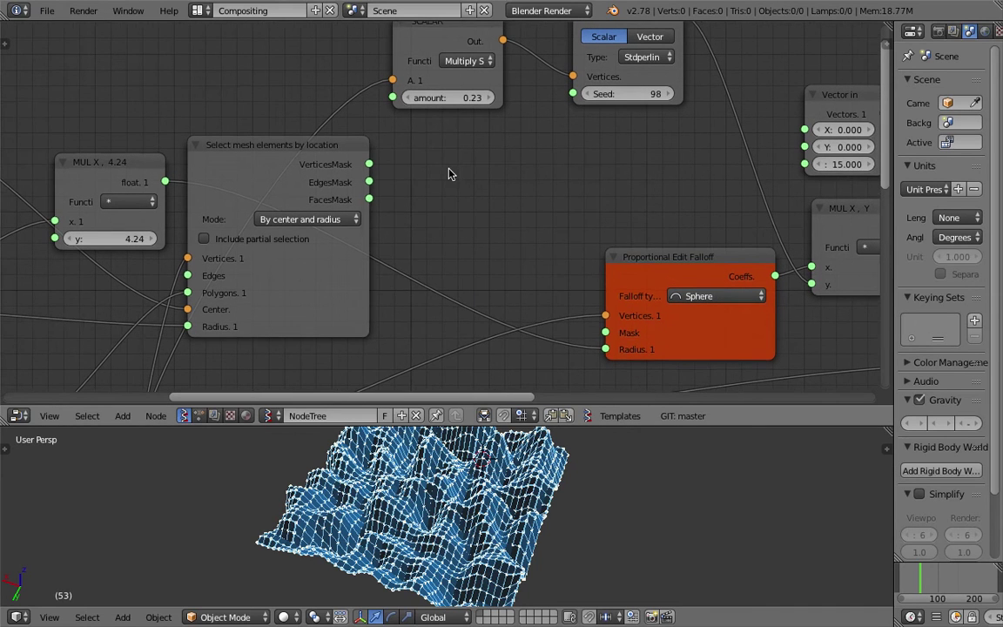
Step: Inspect the VerticesMask output with a temporary Stethoscope MK2 node and delete that node
{"action": "key", "text": "alt+space"}
{"action": "type", "text": "ste"}
{"action": "key", "text": "Return"}
{"action": "left_click", "coordinate": [447, 126]}
{"action": "left_click_drag", "start_coordinate": [369, 164], "coordinate": [484, 253]}
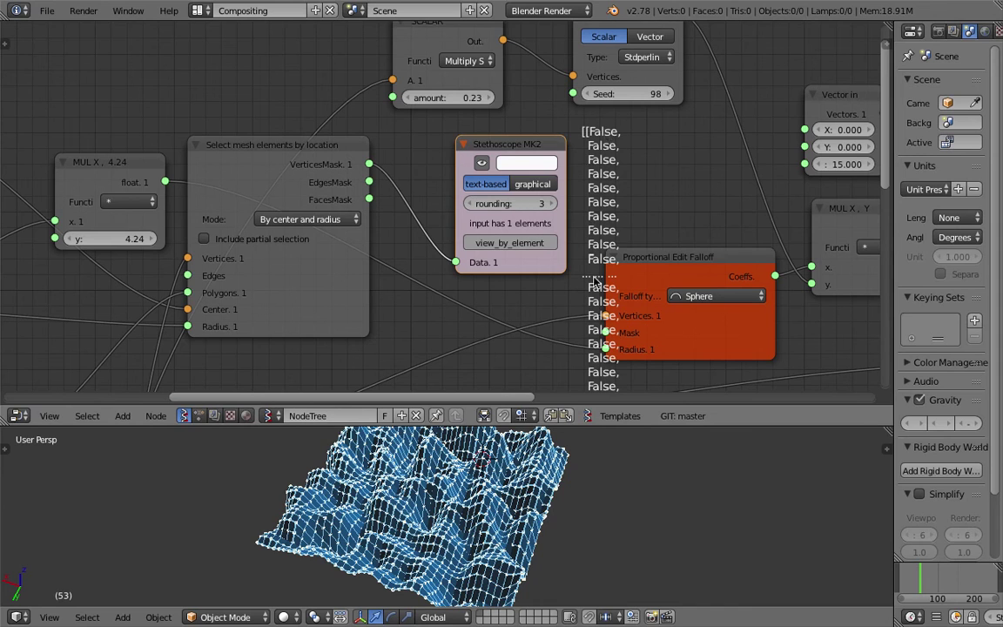
{"action": "key", "text": "x"}
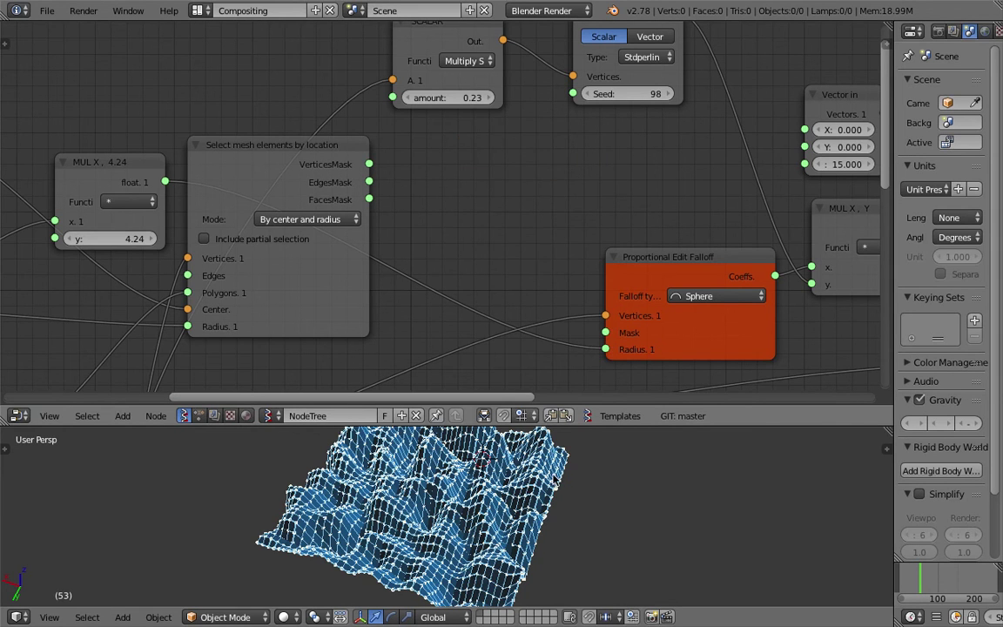
Step: Shift the Proportional Edit Falloff node slightly and save the file over the existing one
{"action": "left_click_drag", "start_coordinate": [664, 246], "coordinate": [649, 224]}
{"action": "scroll", "coordinate": [650, 224], "scroll_direction": "down", "scroll_amount": 2}
{"action": "key", "text": "ctrl+s"}
{"action": "key", "text": "Return"}
{"action": "middle_click_drag", "start_coordinate": [514, 216], "coordinate": [513, 220]}
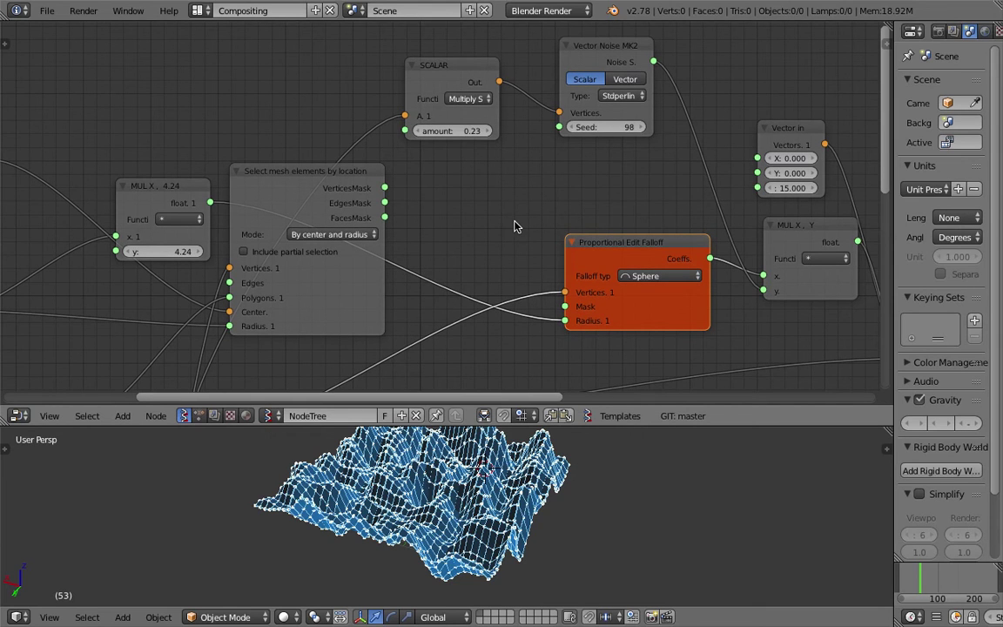
Step: Set the falloff type to Inverse Square and link VerticesMask to the falloff's Mask input
{"action": "left_click", "coordinate": [640, 281]}
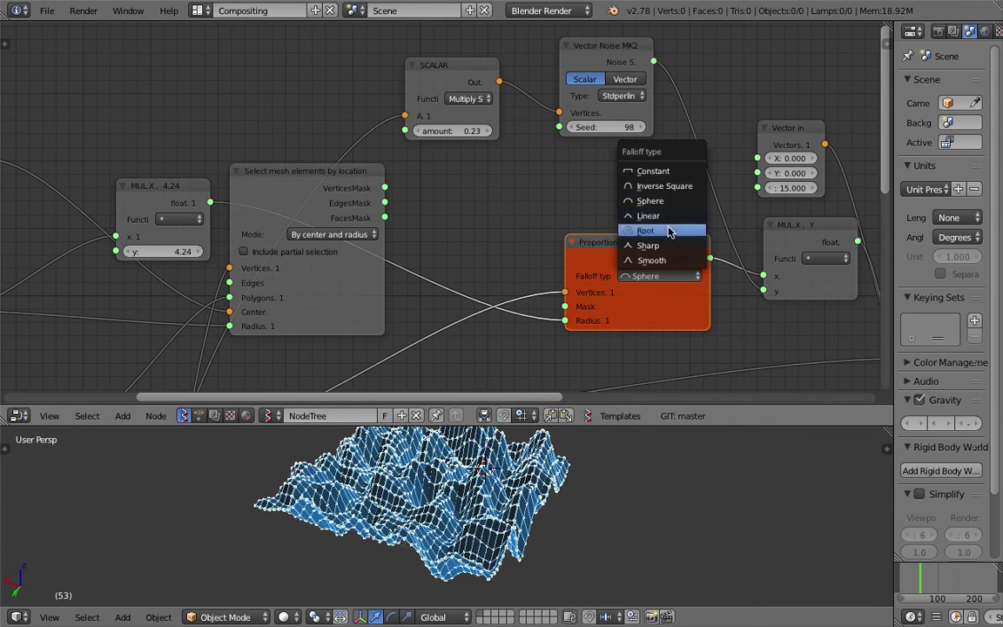
{"action": "left_click", "coordinate": [664, 186]}
{"action": "left_click_drag", "start_coordinate": [651, 237], "coordinate": [657, 247]}
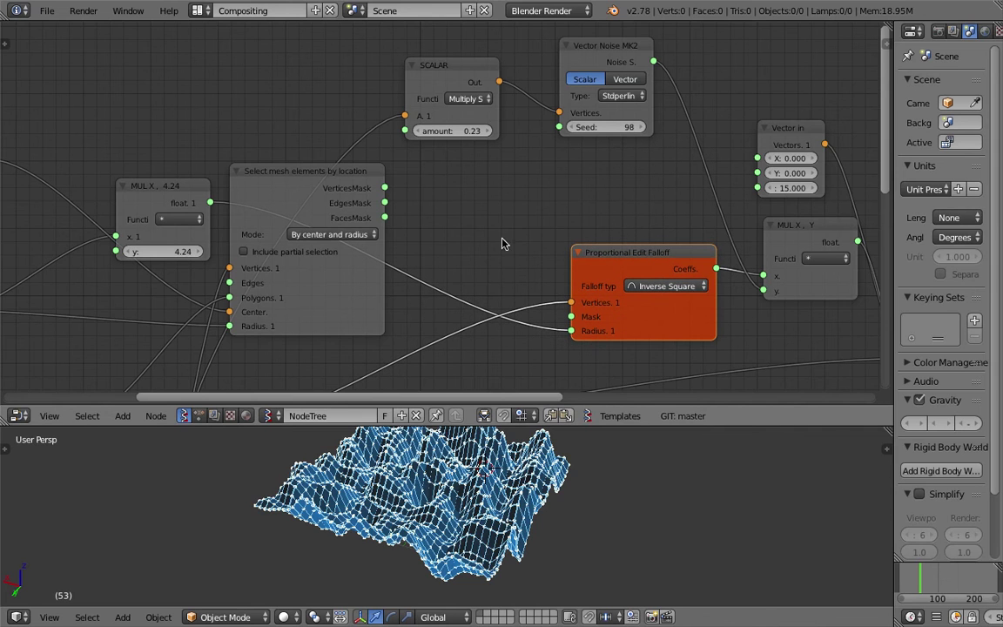
{"action": "left_click_drag", "start_coordinate": [385, 188], "coordinate": [572, 332]}
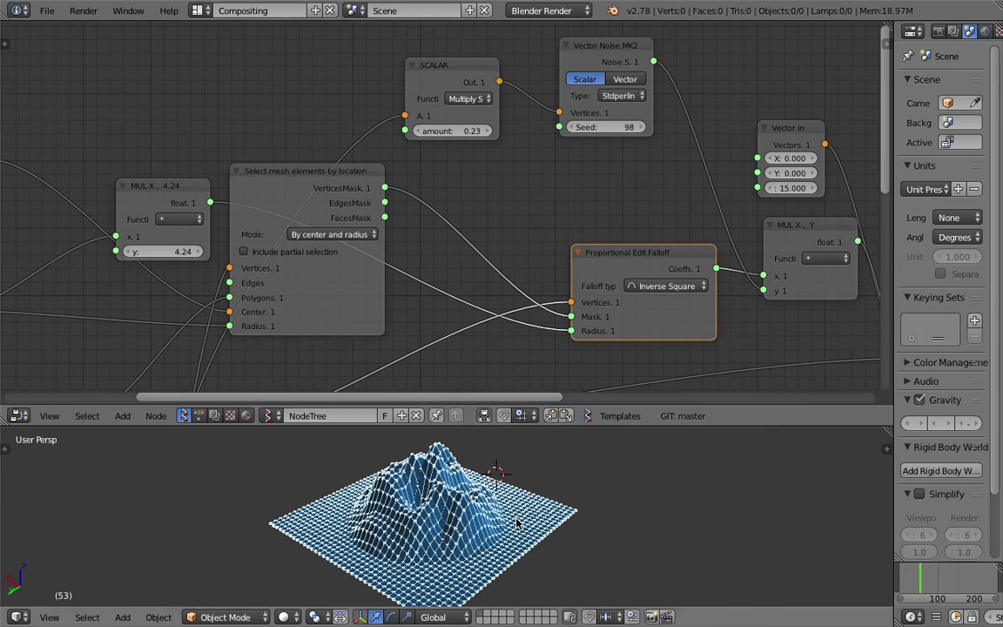
Step: Search the available nodes for "inv" and "rev"
{"action": "key", "text": "shift+a"}
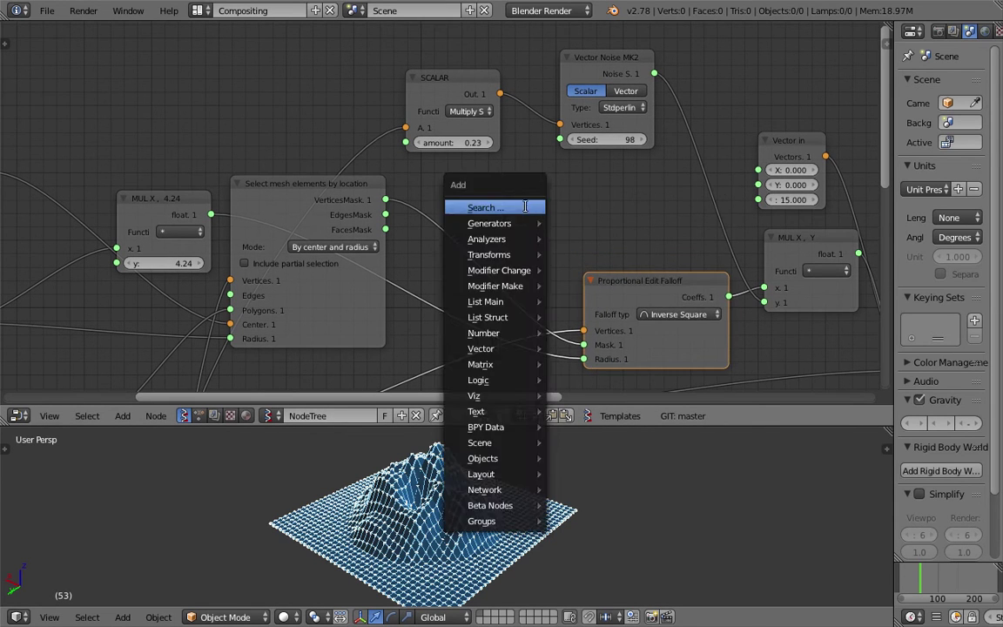
{"action": "left_click", "coordinate": [525, 206]}
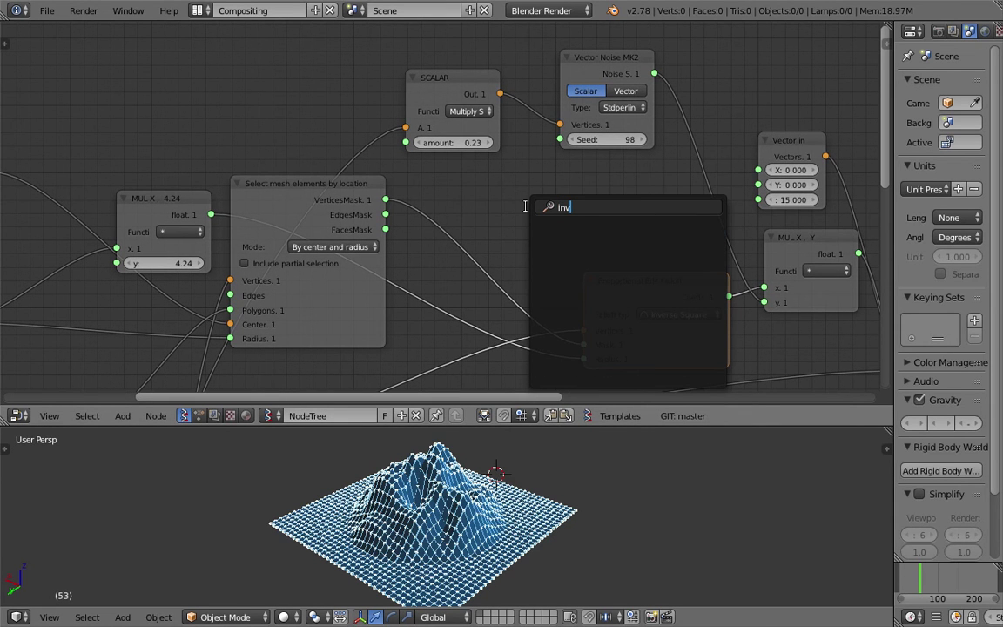
{"action": "type", "text": "rev"}
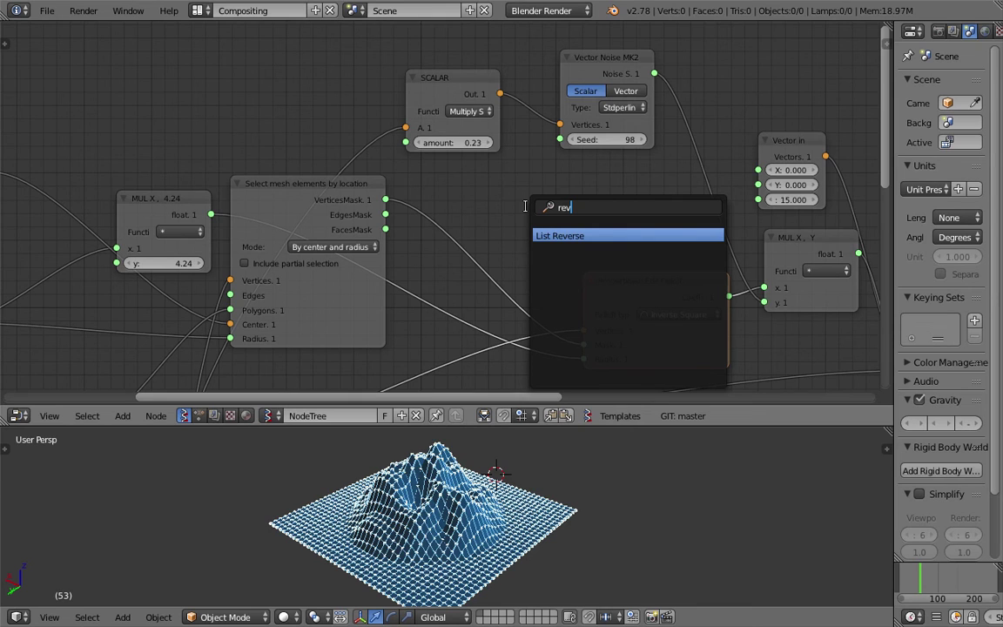
{"action": "key", "text": "Escape"}
{"action": "key", "text": "ctrl+s"}
Step: Try a List Math node above the Proportional Edit Falloff node and check its available functions
{"action": "key", "text": "shift+a"}
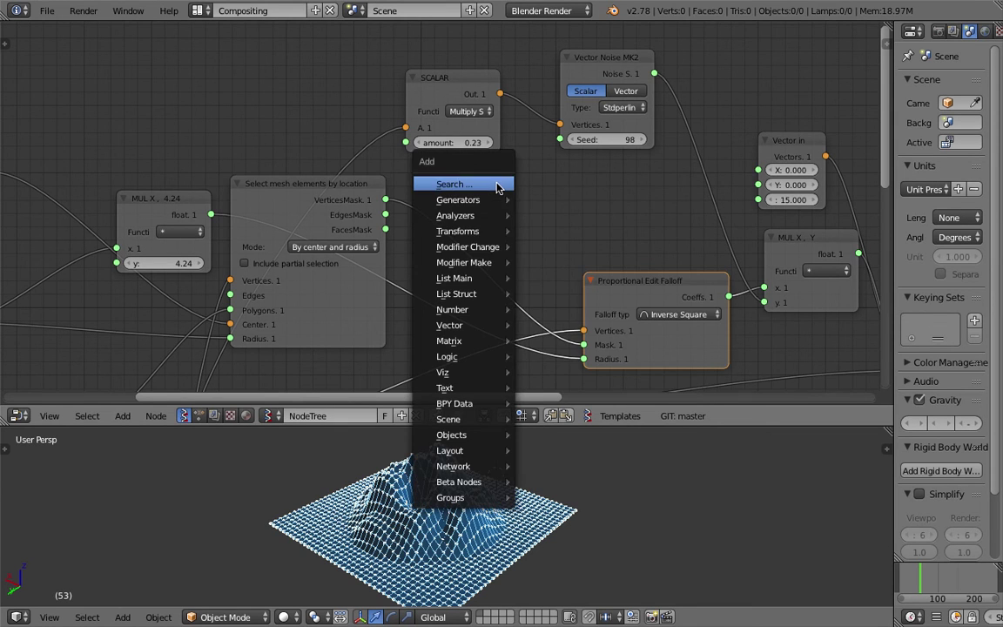
{"action": "left_click", "coordinate": [497, 179]}
{"action": "type", "text": "math"}
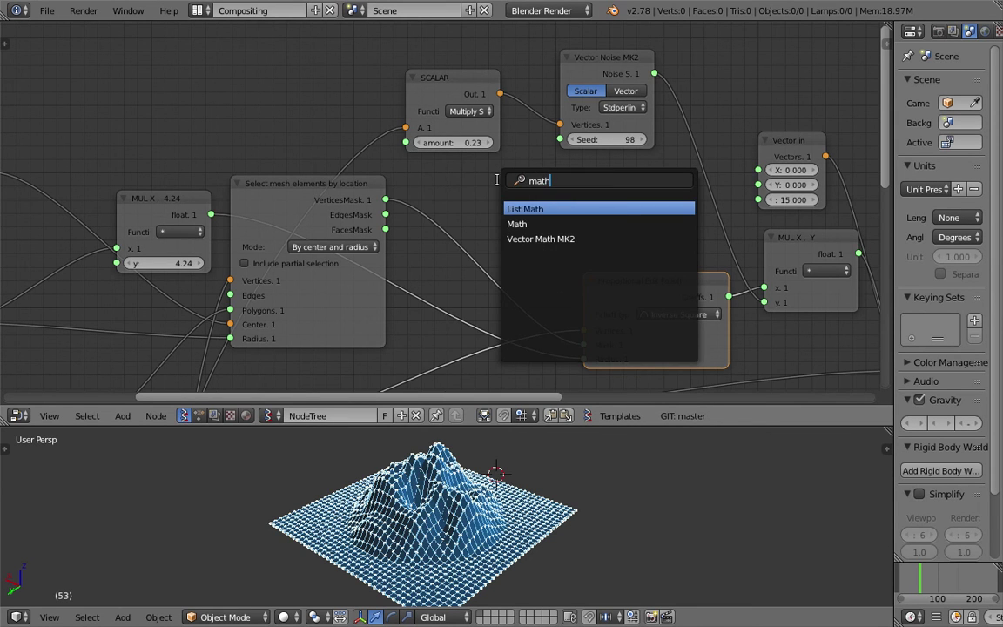
{"action": "key", "text": "Up"}
{"action": "key", "text": "Return"}
{"action": "left_click", "coordinate": [514, 218]}
{"action": "left_click", "coordinate": [558, 239]}
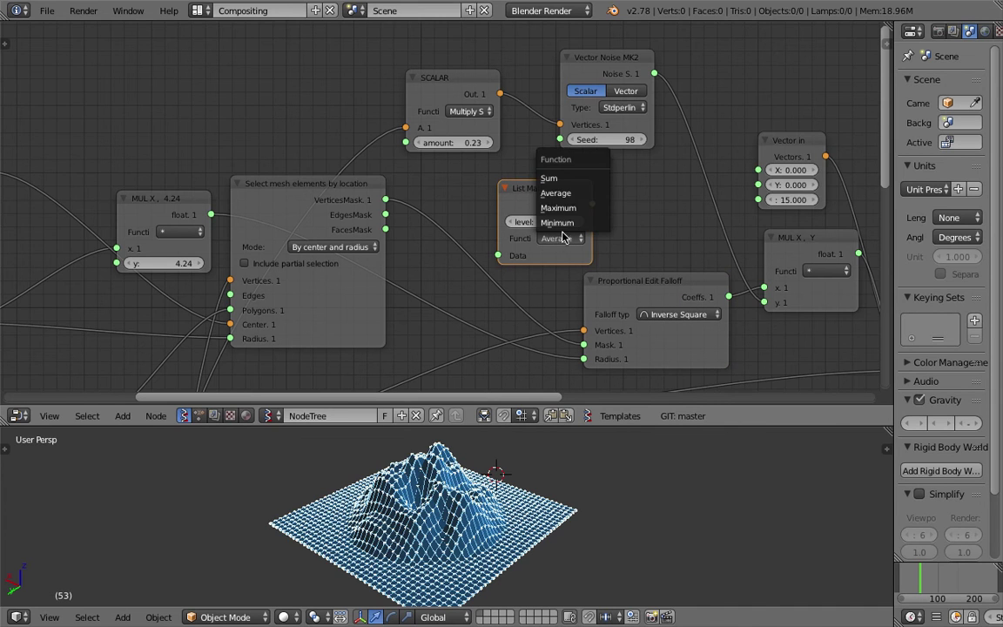
{"action": "key", "text": "Escape"}
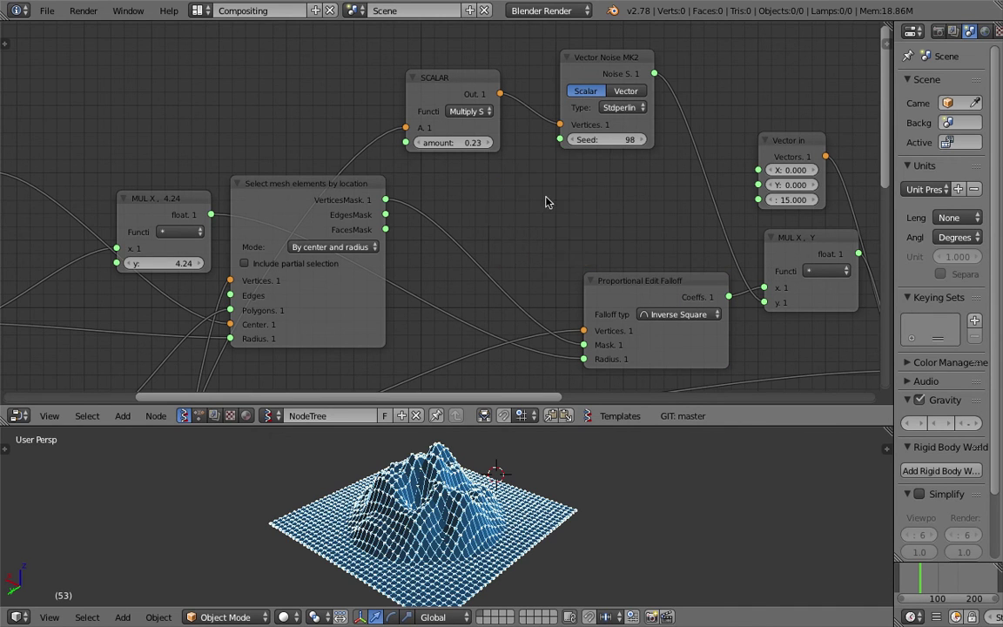
Step: Add a Math node above the Proportional Edit Falloff node and set its function to Negate
{"action": "key", "text": "shift+a"}
{"action": "left_click", "coordinate": [544, 198]}
{"action": "type", "text": "math"}
{"action": "key", "text": "Down"}
{"action": "key", "text": "Return"}
{"action": "left_click", "coordinate": [531, 186]}
{"action": "left_click", "coordinate": [587, 224]}
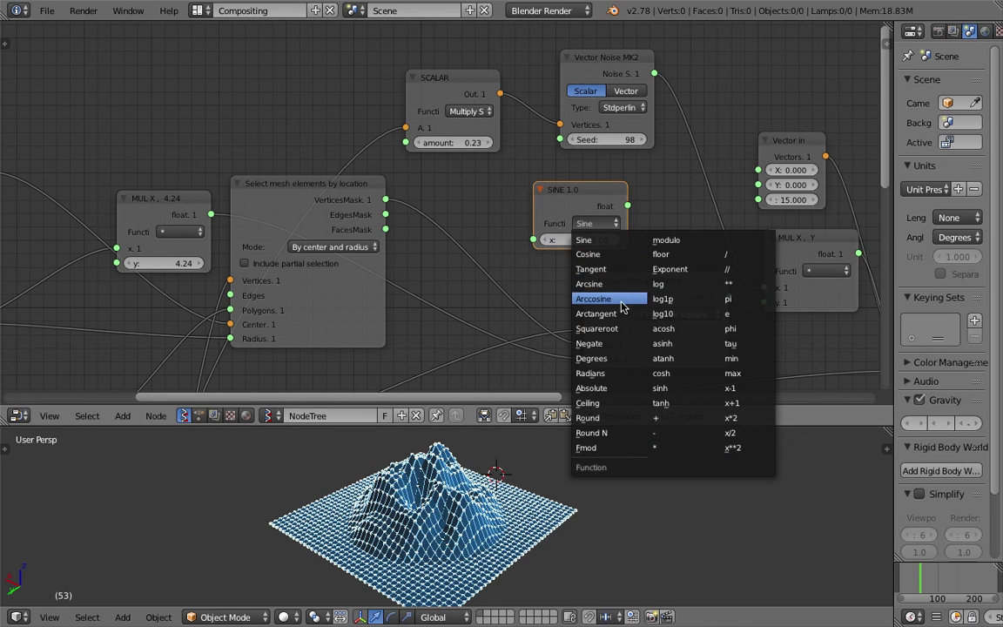
{"action": "left_click", "coordinate": [623, 345]}
{"action": "left_click_drag", "start_coordinate": [581, 199], "coordinate": [546, 189]}
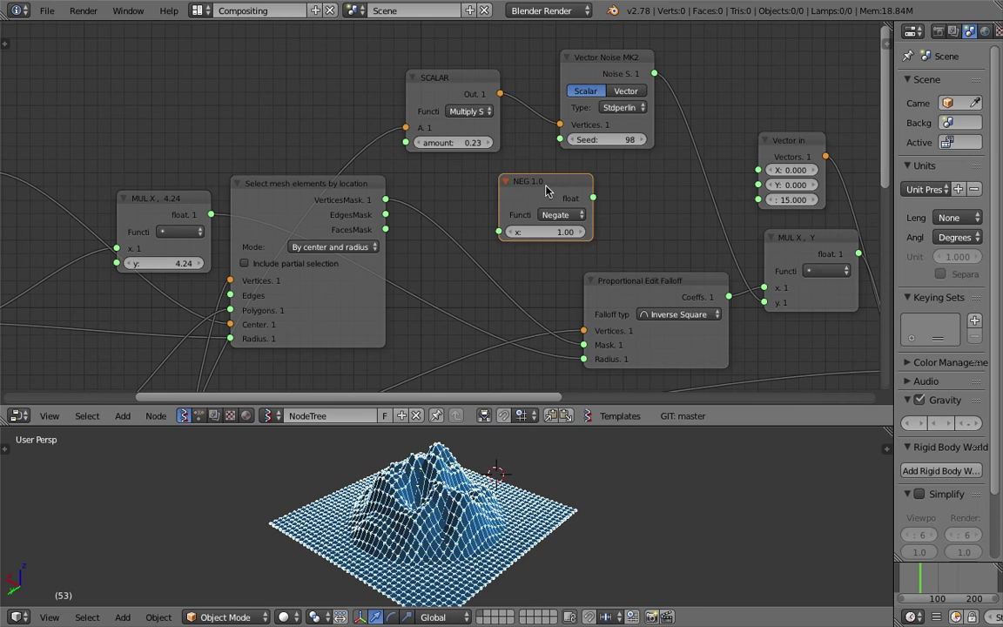
Step: Add a Viewer text mk2 node, link VerticesMask to its edg_pol input and enable autoupdate
{"action": "middle_click_drag", "start_coordinate": [725, 166], "coordinate": [607, 210]}
{"action": "key", "text": "shift+a"}
{"action": "left_click", "coordinate": [656, 102]}
{"action": "type", "text": "text"}
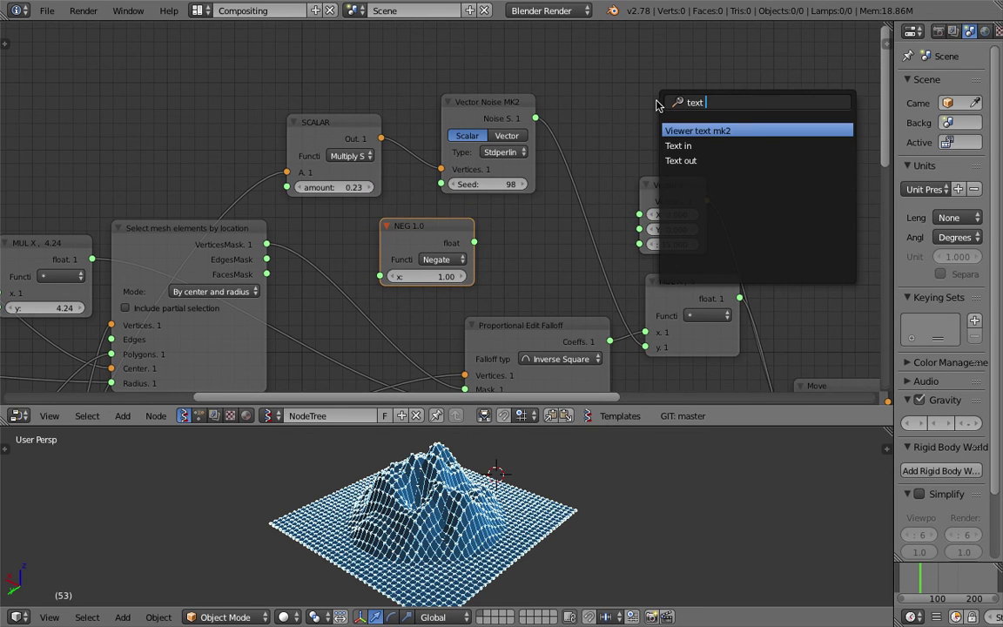
{"action": "key", "text": "Return"}
{"action": "left_click", "coordinate": [754, 49]}
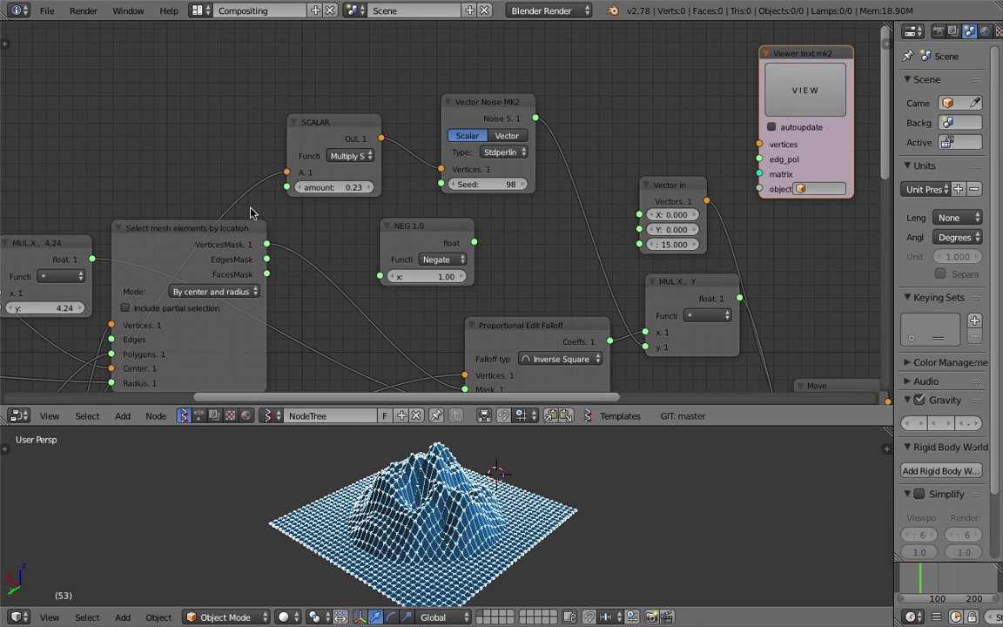
{"action": "left_click_drag", "start_coordinate": [267, 244], "coordinate": [784, 127]}
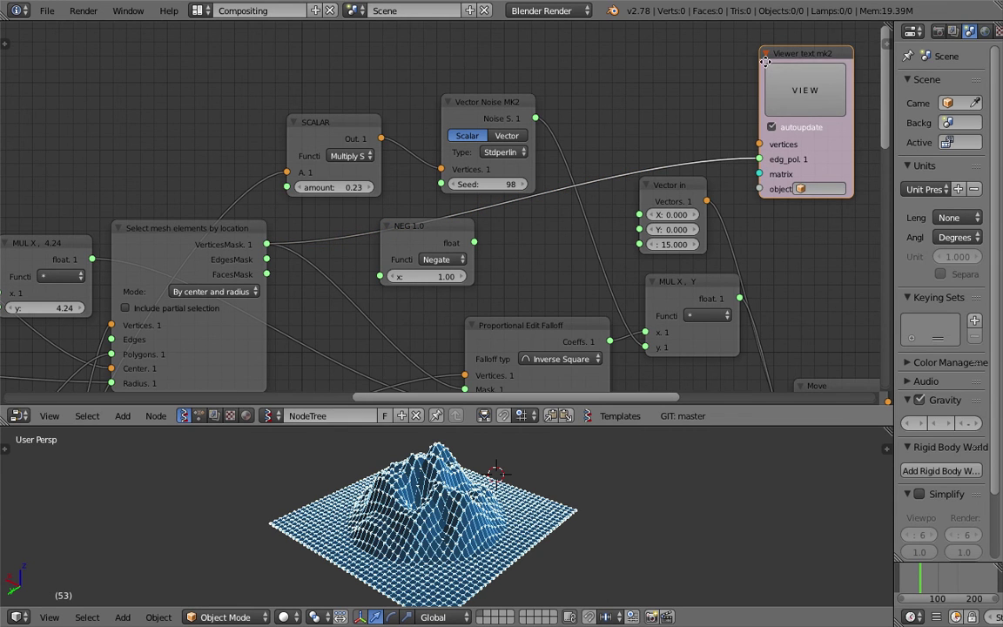
Step: Split the node editor into two side-by-side areas and show the viewer's text output in the second one
{"action": "middle_click_drag", "start_coordinate": [765, 62], "coordinate": [405, 83]}
{"action": "left_click_drag", "start_coordinate": [887, 26], "coordinate": [492, 104]}
{"action": "middle_click_drag", "start_coordinate": [564, 113], "coordinate": [636, 90]}
{"action": "scroll", "coordinate": [638, 177], "scroll_direction": "down", "scroll_amount": 1}
{"action": "middle_click_drag", "start_coordinate": [613, 282], "coordinate": [616, 139]}
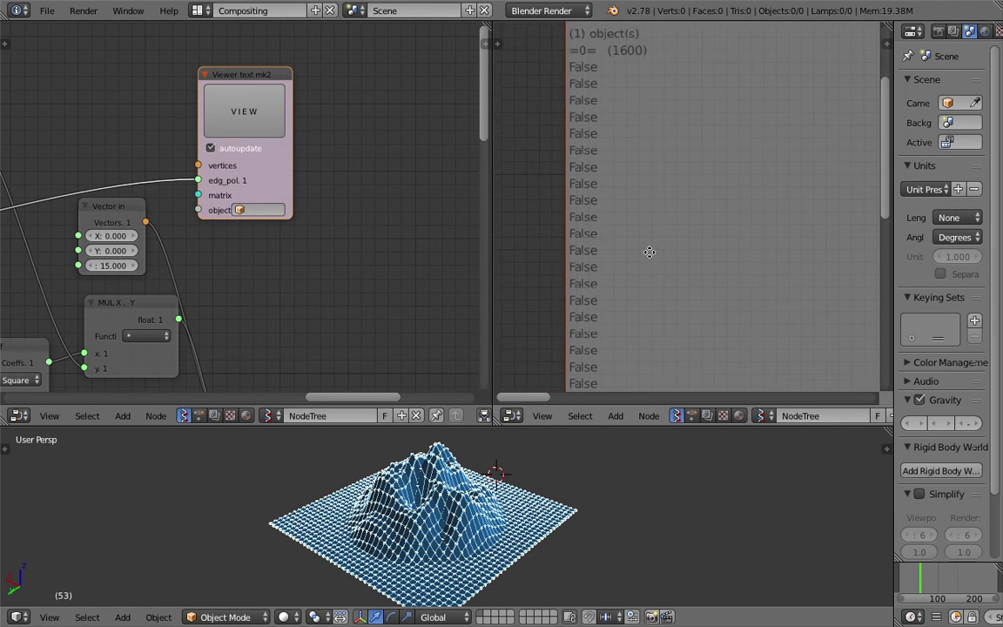
Step: Set the timeline to frame 83 and examine the mask values listed in the viewer's text output
{"action": "middle_click_drag", "start_coordinate": [649, 253], "coordinate": [628, 28]}
{"action": "middle_click_drag", "start_coordinate": [649, 537], "coordinate": [653, 439]}
{"action": "middle_click_drag", "start_coordinate": [654, 361], "coordinate": [640, 570]}
{"action": "scroll", "coordinate": [645, 150], "scroll_direction": "down", "scroll_amount": 5}
{"action": "middle_click_drag", "start_coordinate": [643, 131], "coordinate": [632, 330]}
{"action": "middle_click_drag", "start_coordinate": [642, 174], "coordinate": [651, 288]}
{"action": "left_click", "coordinate": [931, 578]}
{"action": "middle_click_drag", "start_coordinate": [634, 210], "coordinate": [634, 337]}
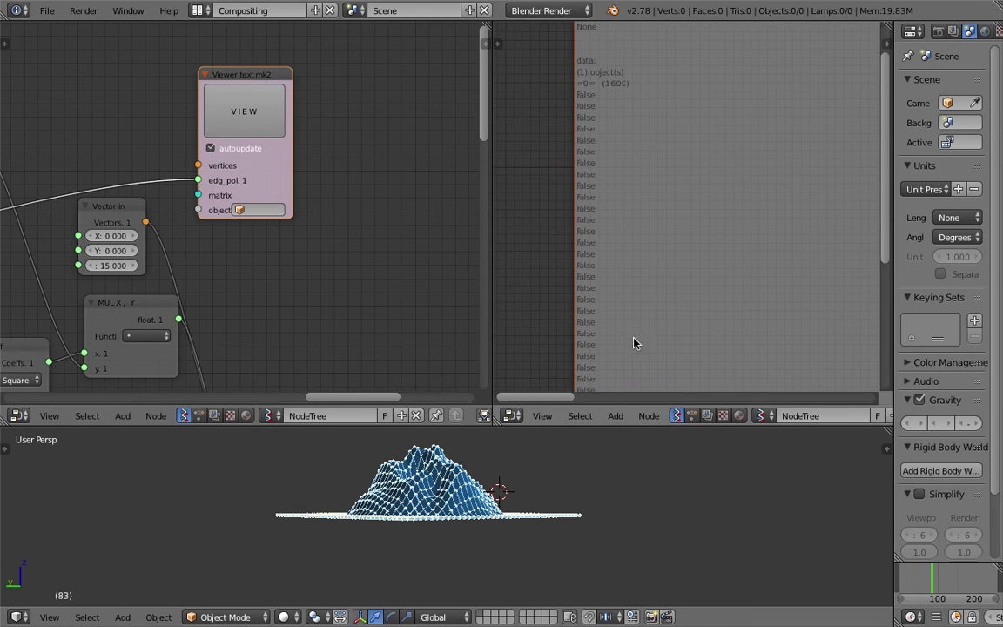
{"action": "scroll", "coordinate": [635, 335], "scroll_direction": "up", "scroll_amount": 3}
{"action": "middle_click_drag", "start_coordinate": [633, 272], "coordinate": [634, 318]}
{"action": "scroll", "coordinate": [636, 315], "scroll_direction": "up", "scroll_amount": 1}
{"action": "middle_click_drag", "start_coordinate": [639, 146], "coordinate": [642, 211]}
{"action": "scroll", "coordinate": [641, 209], "scroll_direction": "up", "scroll_amount": 2}
{"action": "middle_click_drag", "start_coordinate": [590, 110], "coordinate": [611, 120]}
{"action": "middle_click_drag", "start_coordinate": [576, 540], "coordinate": [581, 573]}
{"action": "scroll", "coordinate": [340, 288], "scroll_direction": "down", "scroll_amount": 4}
Step: Insert the Negate node into the link between VerticesMask and the text viewer's edg_pol input
{"action": "middle_click_drag", "start_coordinate": [247, 250], "coordinate": [334, 247]}
{"action": "key", "text": "ctrl+s"}
{"action": "middle_click_drag", "start_coordinate": [211, 245], "coordinate": [415, 217]}
{"action": "left_click", "coordinate": [302, 241]}
{"action": "middle_click_drag", "start_coordinate": [280, 206], "coordinate": [362, 198]}
{"action": "scroll", "coordinate": [362, 197], "scroll_direction": "up", "scroll_amount": 2}
{"action": "left_click_drag", "start_coordinate": [358, 227], "coordinate": [365, 206]}
{"action": "middle_click_drag", "start_coordinate": [396, 218], "coordinate": [227, 170]}
{"action": "left_click_drag", "start_coordinate": [203, 173], "coordinate": [193, 193]}
{"action": "middle_click_drag", "start_coordinate": [177, 198], "coordinate": [94, 222]}
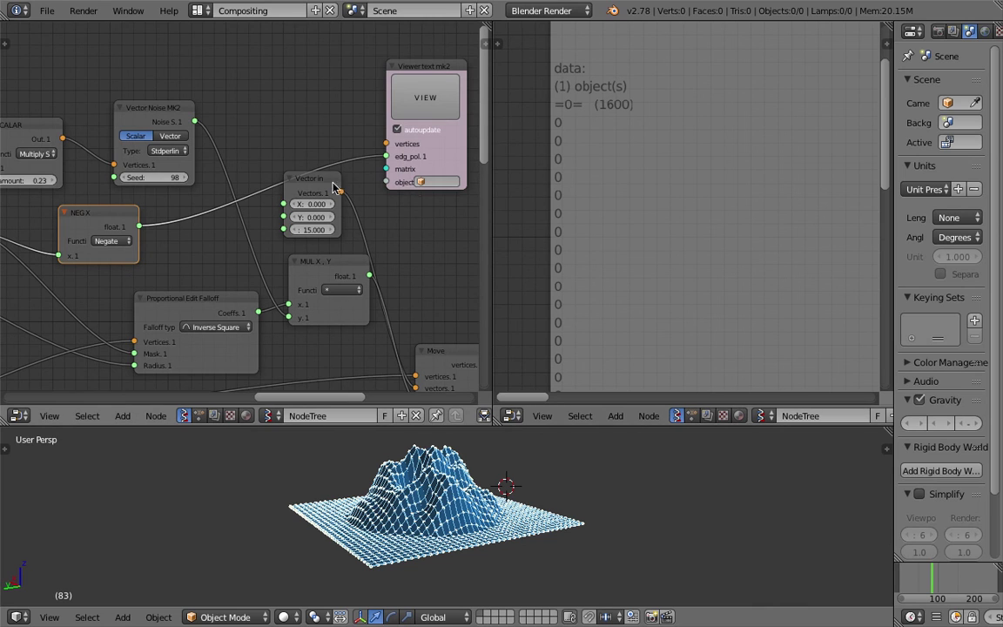
{"action": "middle_click_drag", "start_coordinate": [334, 165], "coordinate": [336, 184]}
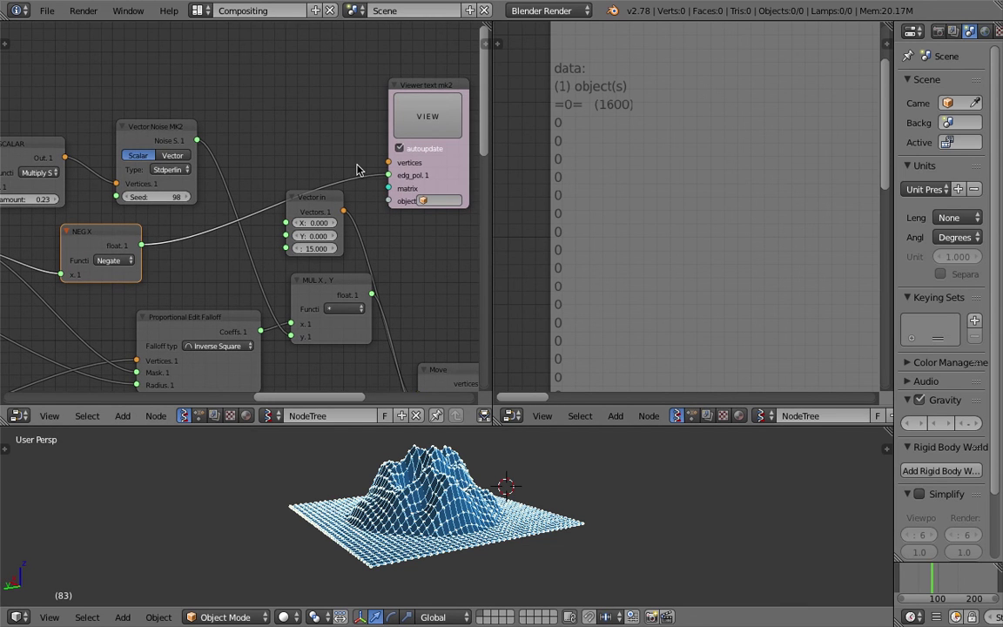
{"action": "middle_click_drag", "start_coordinate": [231, 185], "coordinate": [235, 182]}
{"action": "left_click", "coordinate": [130, 259]}
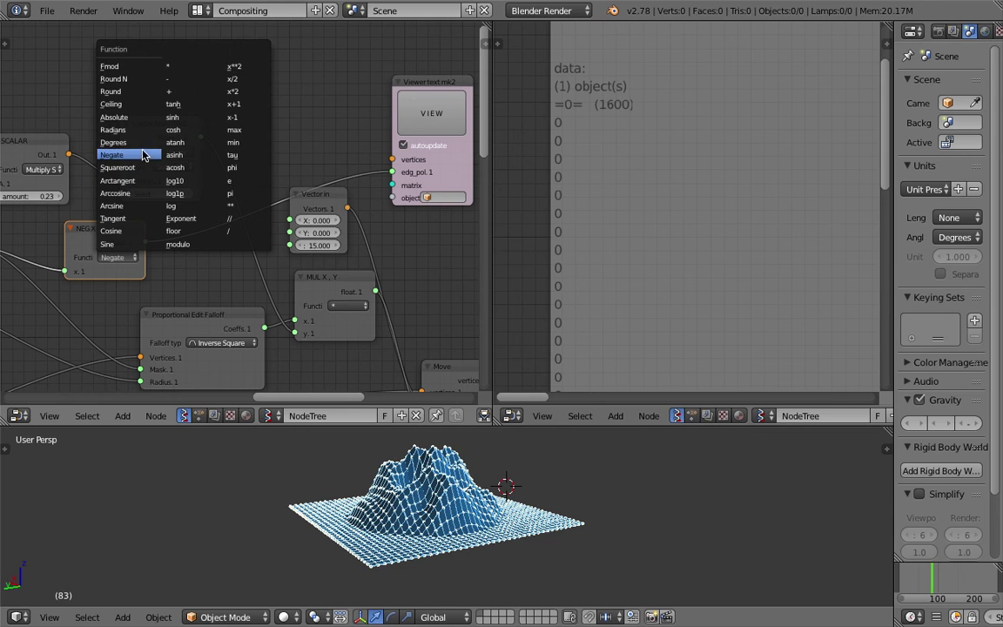
{"action": "left_click", "coordinate": [66, 83]}
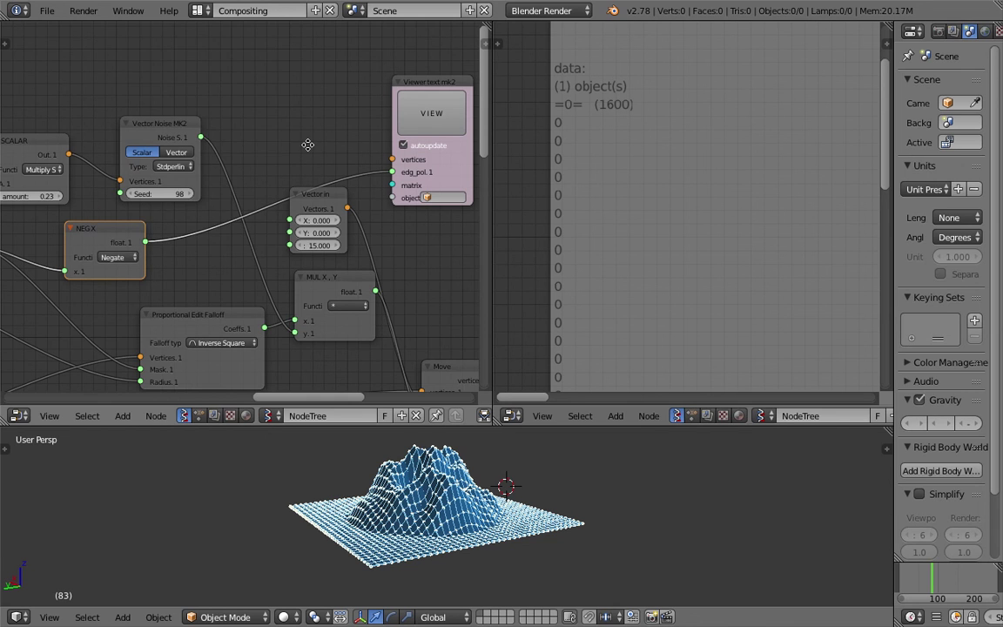
Step: Add a Socket Converter node into the link between the Negate output and the text viewer's edg_pol input
{"action": "middle_click_drag", "start_coordinate": [307, 146], "coordinate": [302, 167]}
{"action": "key", "text": "shift+a"}
{"action": "left_click", "coordinate": [338, 87]}
{"action": "type", "text": "conv"}
{"action": "key", "text": "Down"}
{"action": "key", "text": "Return"}
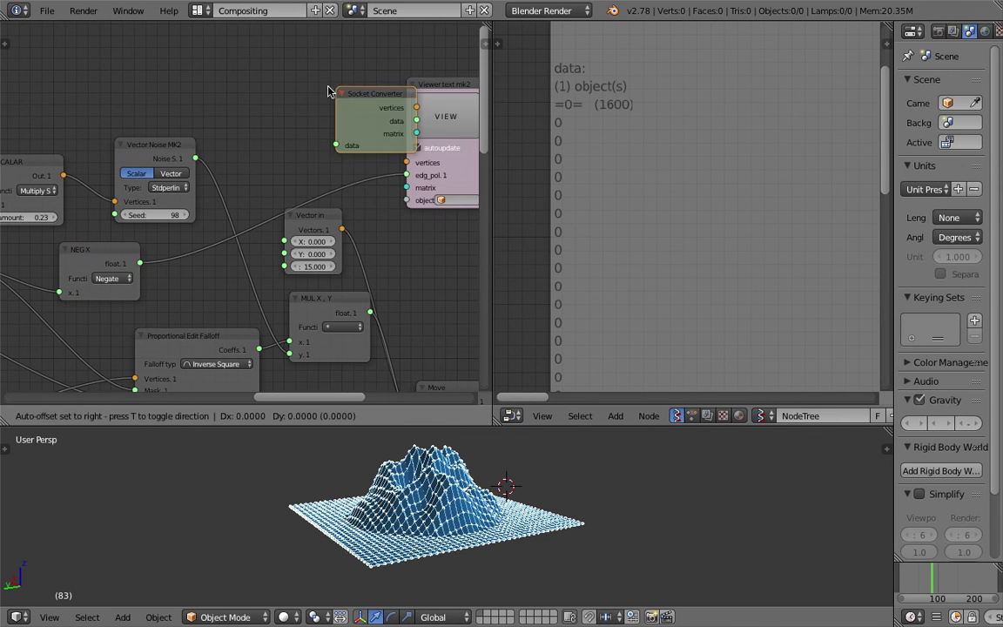
{"action": "left_click", "coordinate": [299, 143]}
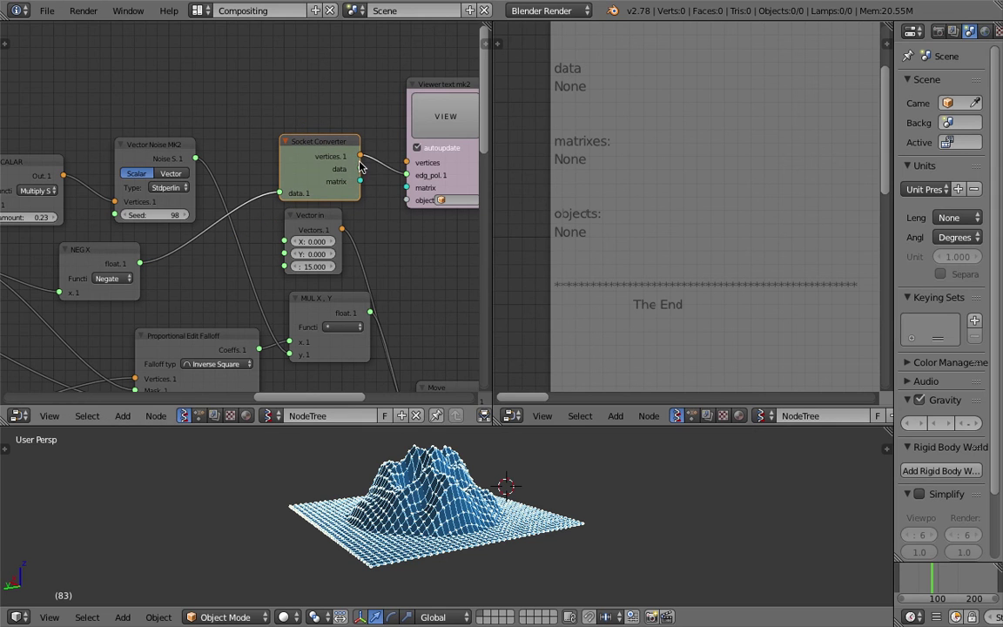
Step: Disconnect the text viewer and try linking the Socket Converter's data output to the falloff's Mask input
{"action": "mouse_move", "coordinate": [406, 162]}
{"action": "left_mouse_down"}
{"action": "mouse_move", "coordinate": [367, 171]}
{"action": "mouse_move", "coordinate": [406, 176]}
{"action": "mouse_move", "coordinate": [379, 196]}
{"action": "left_mouse_up"}
{"action": "middle_click_drag", "start_coordinate": [374, 208], "coordinate": [408, 176]}
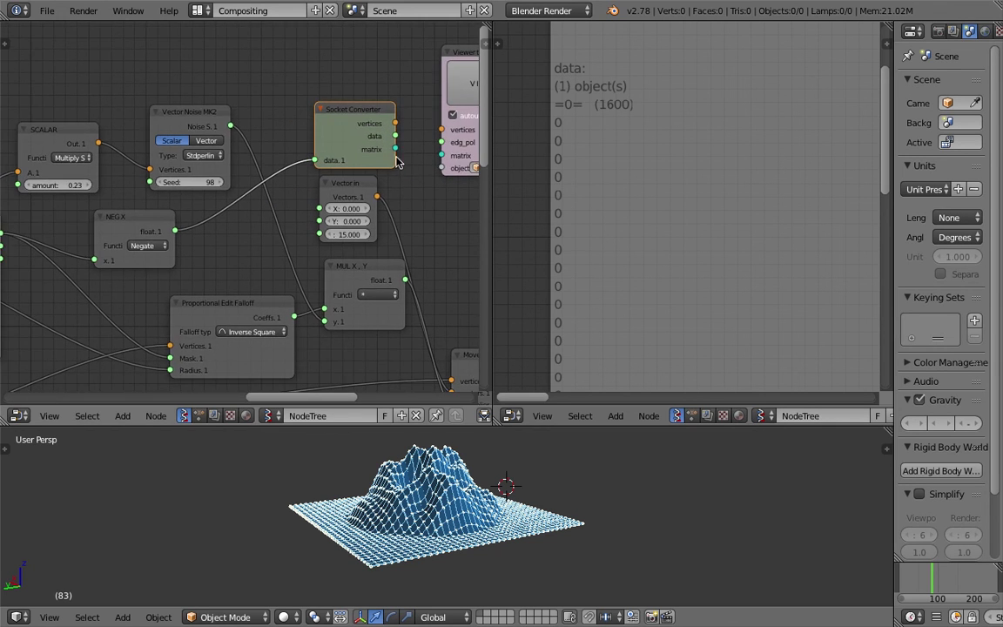
{"action": "left_click_drag", "start_coordinate": [396, 137], "coordinate": [337, 261]}
{"action": "left_click_drag", "start_coordinate": [185, 359], "coordinate": [173, 357]}
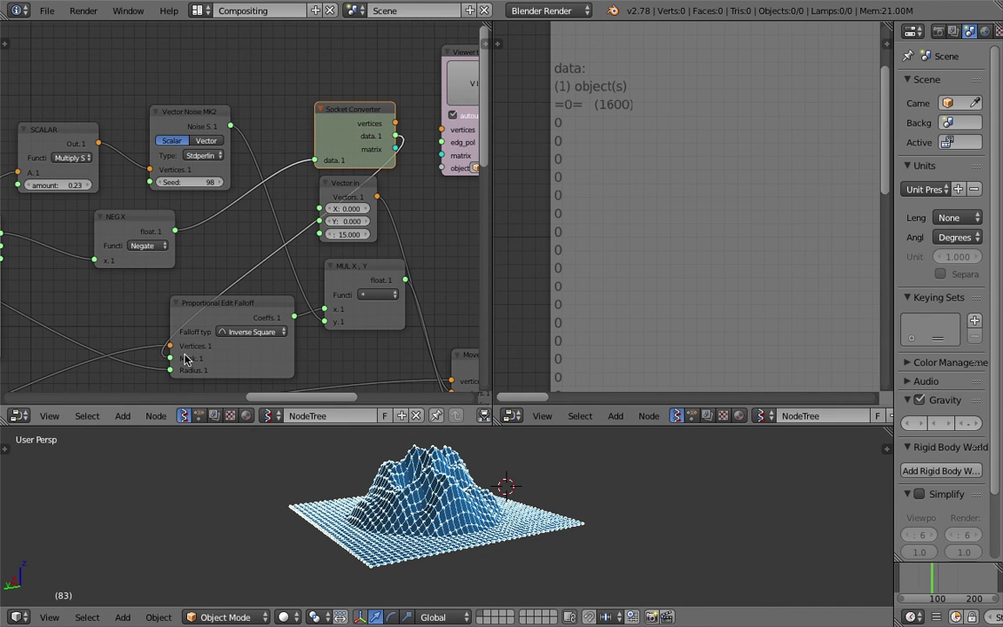
Step: Search the available nodes for a boolean node
{"action": "middle_click_drag", "start_coordinate": [223, 206], "coordinate": [253, 190]}
{"action": "key", "text": "shift+a"}
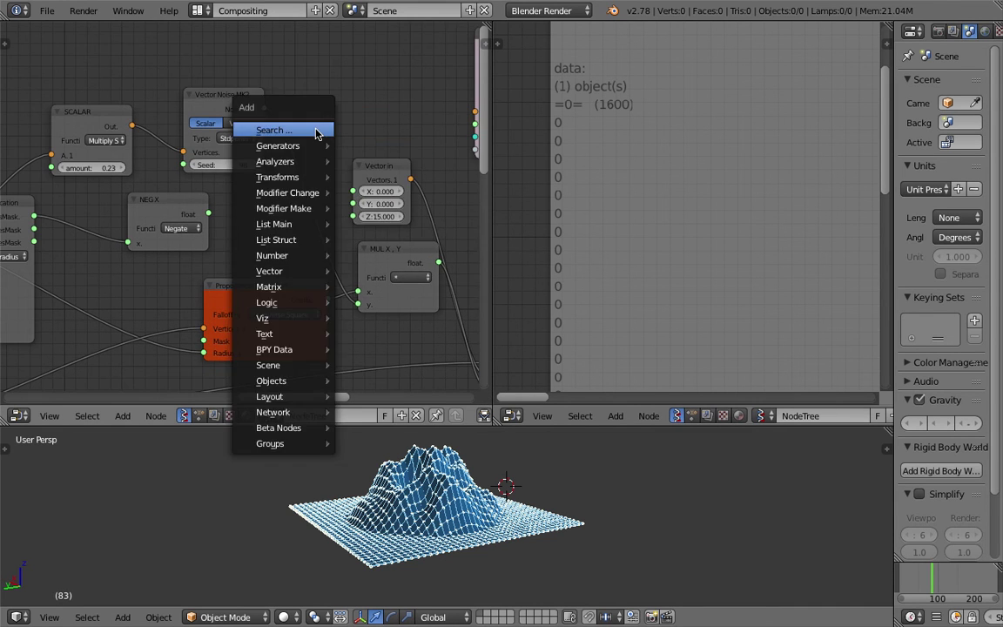
{"action": "left_click", "coordinate": [320, 129]}
{"action": "type", "text": "bool"}
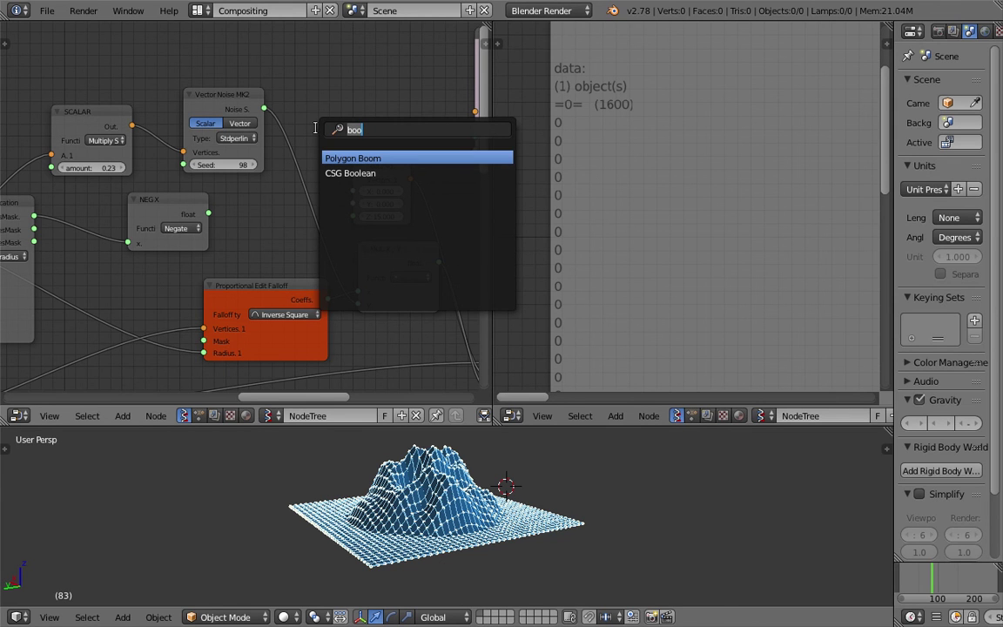
{"action": "key", "text": "Escape"}
Step: Delete the Negate node and link VerticesMask directly to the Proportional Edit Falloff's Mask input
{"action": "middle_click_drag", "start_coordinate": [181, 238], "coordinate": [255, 223]}
{"action": "key", "text": "x"}
{"action": "scroll", "coordinate": [219, 191], "scroll_direction": "left", "scroll_amount": 3, "text": "ctrl"}
{"action": "left_click_drag", "start_coordinate": [162, 200], "coordinate": [330, 325]}
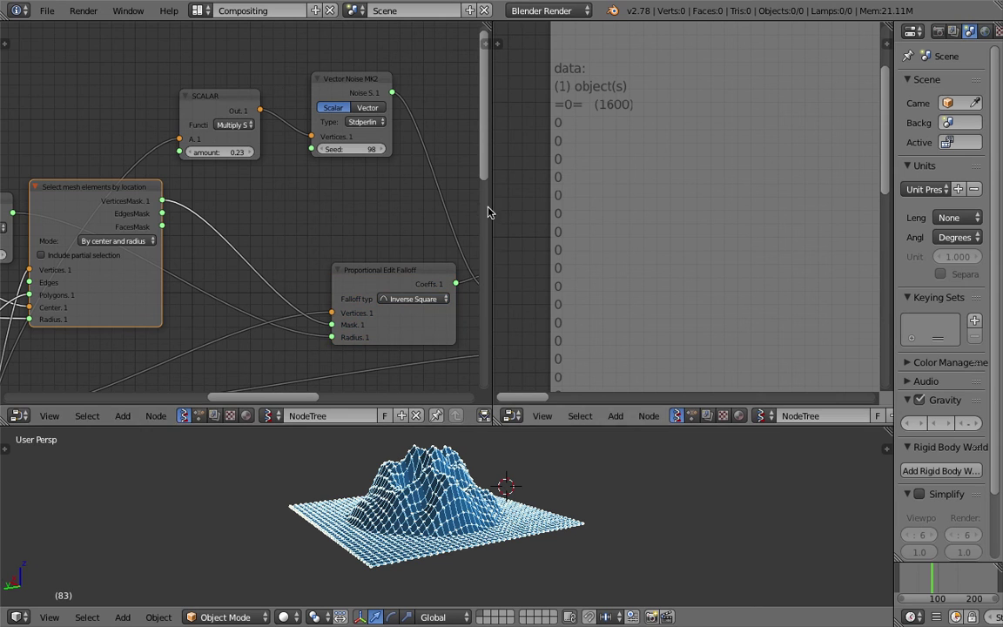
Step: Widen the main node editor and save the file
{"action": "left_click_drag", "start_coordinate": [492, 204], "coordinate": [659, 223]}
{"action": "scroll", "coordinate": [389, 285], "scroll_direction": "down", "scroll_amount": 4}
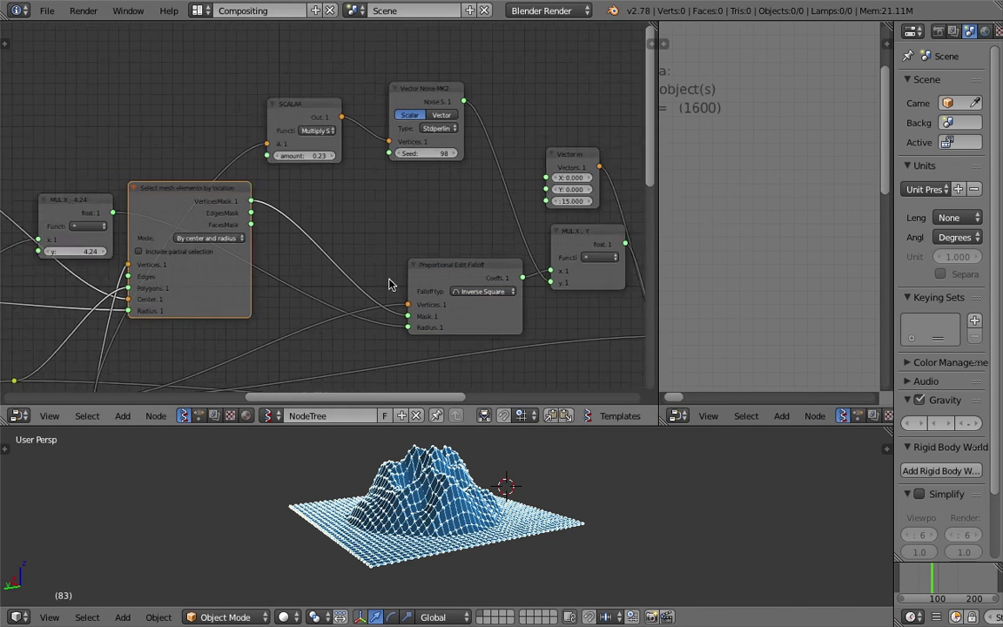
{"action": "middle_click_drag", "start_coordinate": [190, 238], "coordinate": [300, 211]}
{"action": "key", "text": "ctrl+s"}
{"action": "left_click", "coordinate": [301, 210]}
Step: Set the y value of the multiply node feeding the falloff radius to 4.39
{"action": "scroll", "coordinate": [239, 214], "scroll_direction": "up", "scroll_amount": 3}
{"action": "left_click_drag", "start_coordinate": [224, 214], "coordinate": [230, 221]}
{"action": "scroll", "coordinate": [346, 214], "scroll_direction": "up", "scroll_amount": 1}
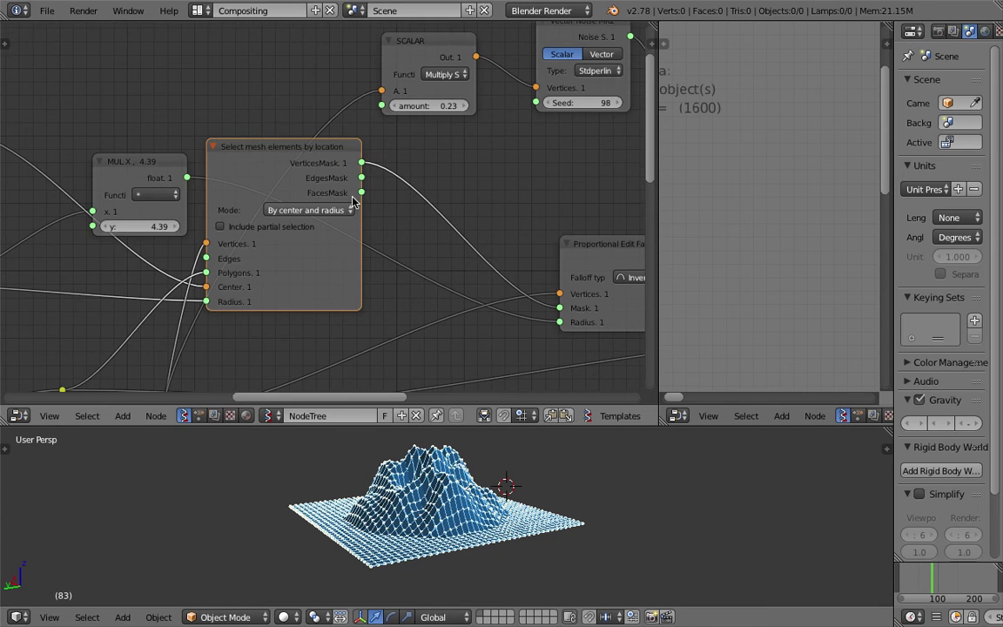
Step: Set the SCALAR node's amount to 0.38 and the Vector Noise type to Cellnoise
{"action": "scroll", "coordinate": [409, 172], "scroll_direction": "down", "scroll_amount": 4}
{"action": "middle_click_drag", "start_coordinate": [404, 232], "coordinate": [386, 268]}
{"action": "left_click_drag", "start_coordinate": [382, 133], "coordinate": [365, 98]}
{"action": "left_click_drag", "start_coordinate": [484, 116], "coordinate": [458, 81]}
{"action": "mouse_move", "coordinate": [373, 134]}
{"action": "left_mouse_down"}
{"action": "mouse_move", "coordinate": [401, 134]}
{"action": "mouse_move", "coordinate": [382, 134]}
{"action": "left_mouse_up"}
{"action": "middle_click_drag", "start_coordinate": [434, 158], "coordinate": [417, 225]}
{"action": "scroll", "coordinate": [417, 225], "scroll_direction": "up", "scroll_amount": 4}
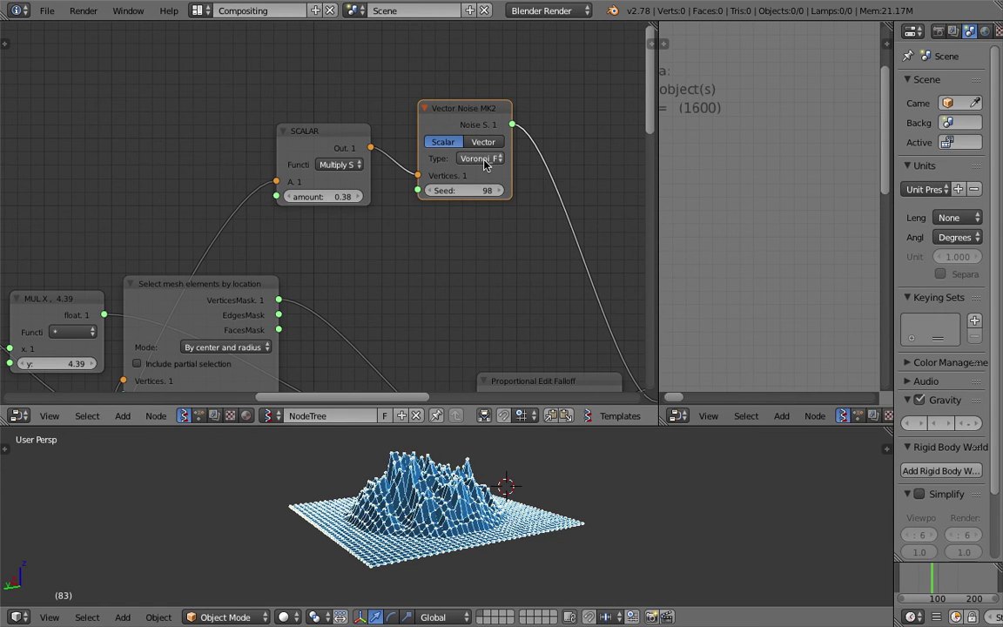
{"action": "left_click", "coordinate": [483, 158]}
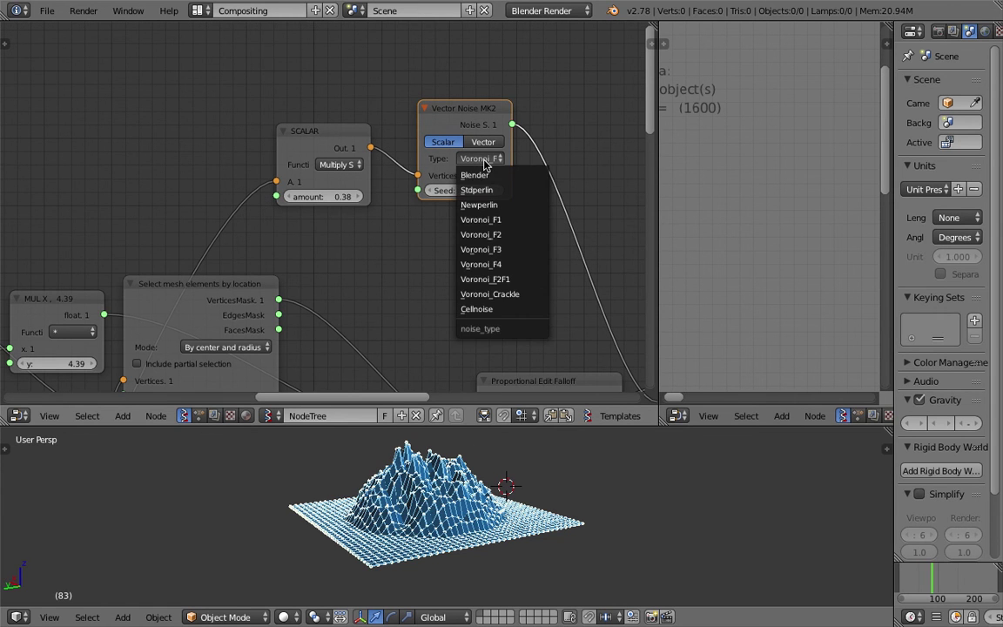
{"action": "left_click", "coordinate": [479, 309]}
Step: Enlarge the 3D view and hide the vertices and edges in the Viewer Draw preview
{"action": "middle_click_drag", "start_coordinate": [492, 470], "coordinate": [520, 450]}
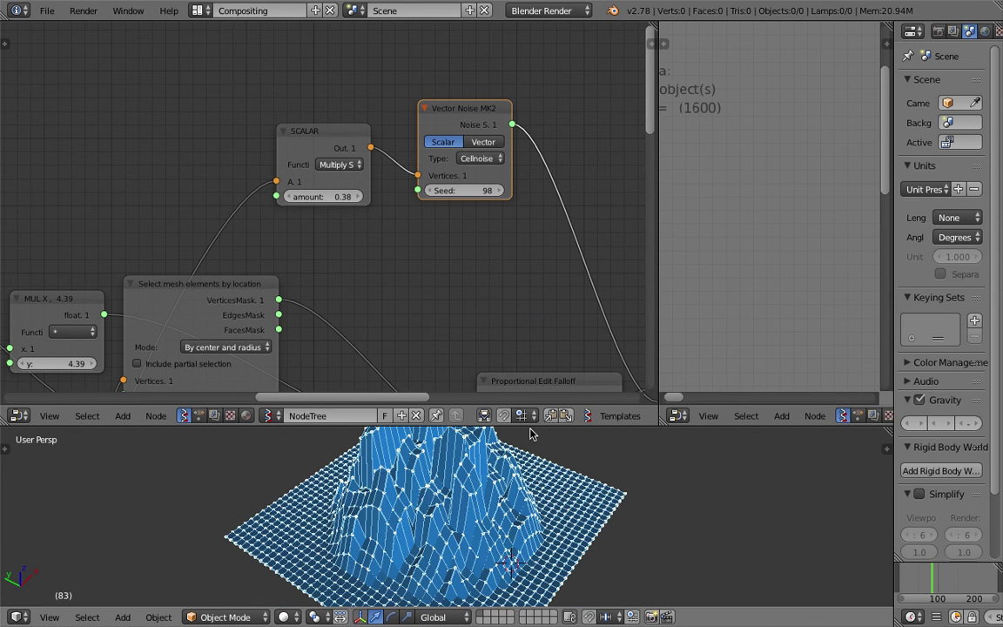
{"action": "left_click_drag", "start_coordinate": [531, 426], "coordinate": [533, 306]}
{"action": "middle_click_drag", "start_coordinate": [588, 195], "coordinate": [113, 139]}
{"action": "middle_click_drag", "start_coordinate": [490, 175], "coordinate": [298, 26]}
{"action": "middle_click_drag", "start_coordinate": [456, 235], "coordinate": [284, 99]}
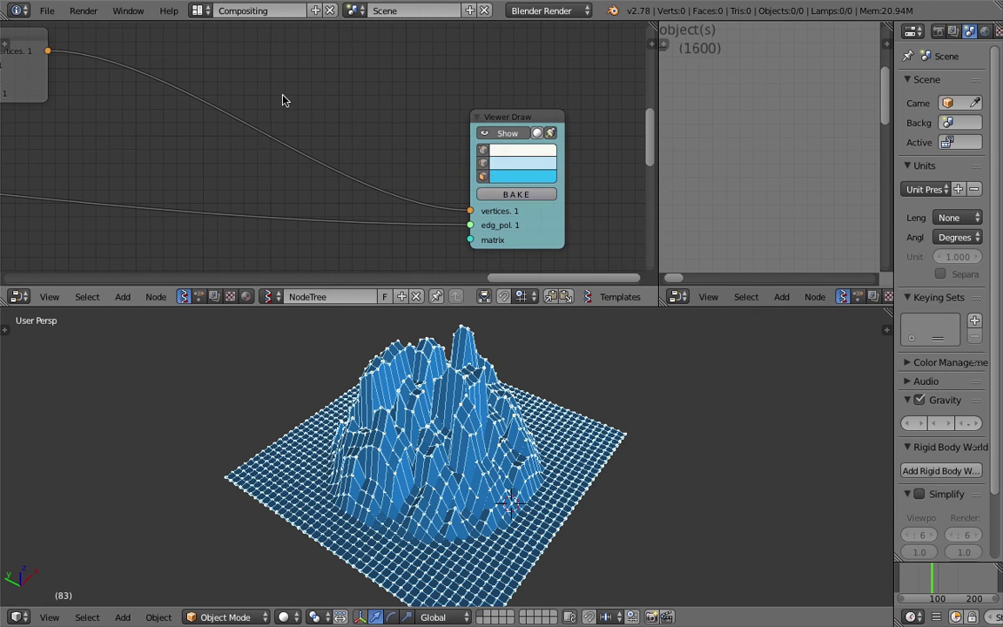
{"action": "left_click", "coordinate": [483, 163]}
{"action": "left_click", "coordinate": [484, 164]}
{"action": "mouse_move", "coordinate": [540, 393]}
{"action": "middle_mouse_down"}
{"action": "mouse_move", "coordinate": [604, 470]}
{"action": "mouse_move", "coordinate": [559, 497]}
{"action": "mouse_move", "coordinate": [464, 472]}
{"action": "mouse_move", "coordinate": [459, 486]}
{"action": "middle_mouse_up"}
Step: Open the Viewer Draw node's properties and examine its display, lighting and bake options
{"action": "middle_click_drag", "start_coordinate": [510, 146], "coordinate": [369, 131]}
{"action": "left_click", "coordinate": [398, 102]}
{"action": "left_click", "coordinate": [652, 45]}
{"action": "scroll", "coordinate": [522, 122], "scroll_direction": "down", "scroll_amount": 4}
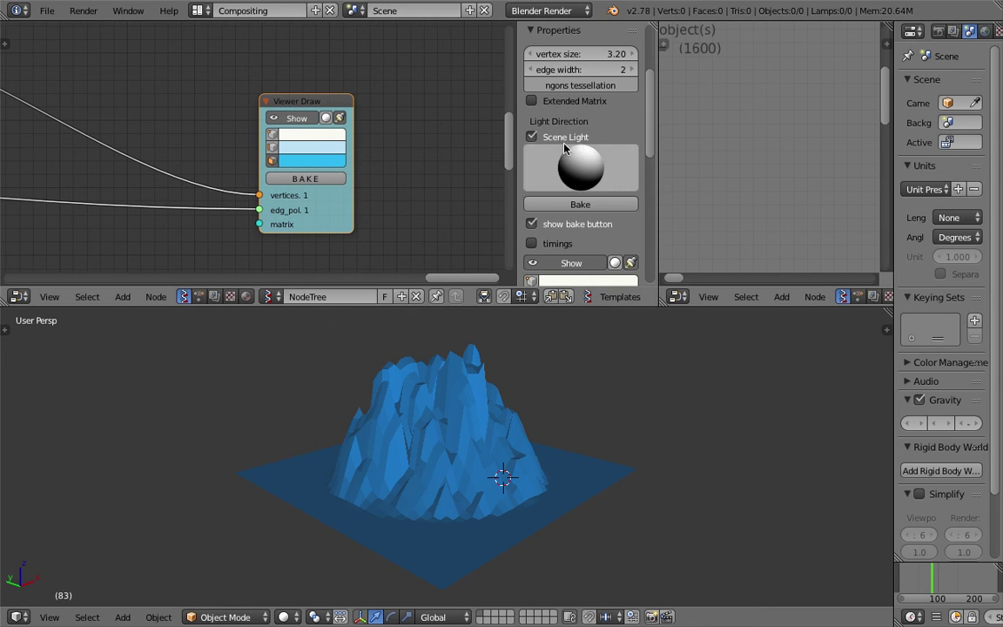
{"action": "scroll", "coordinate": [562, 225], "scroll_direction": "down", "scroll_amount": 3}
{"action": "scroll", "coordinate": [562, 222], "scroll_direction": "down", "scroll_amount": 6}
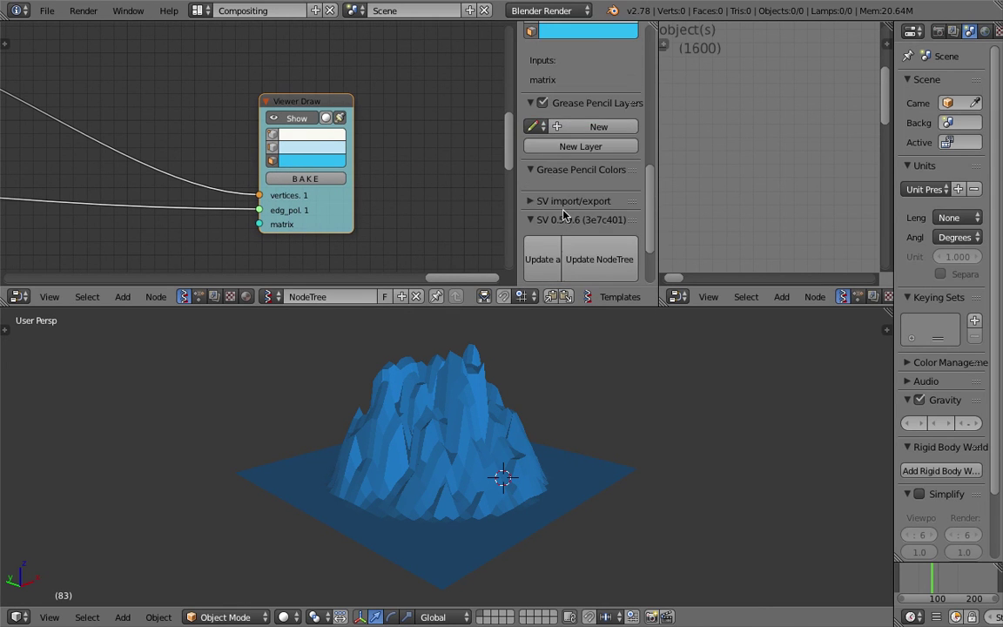
{"action": "scroll", "coordinate": [557, 209], "scroll_direction": "up", "scroll_amount": 6}
{"action": "scroll", "coordinate": [566, 187], "scroll_direction": "down", "scroll_amount": 3}
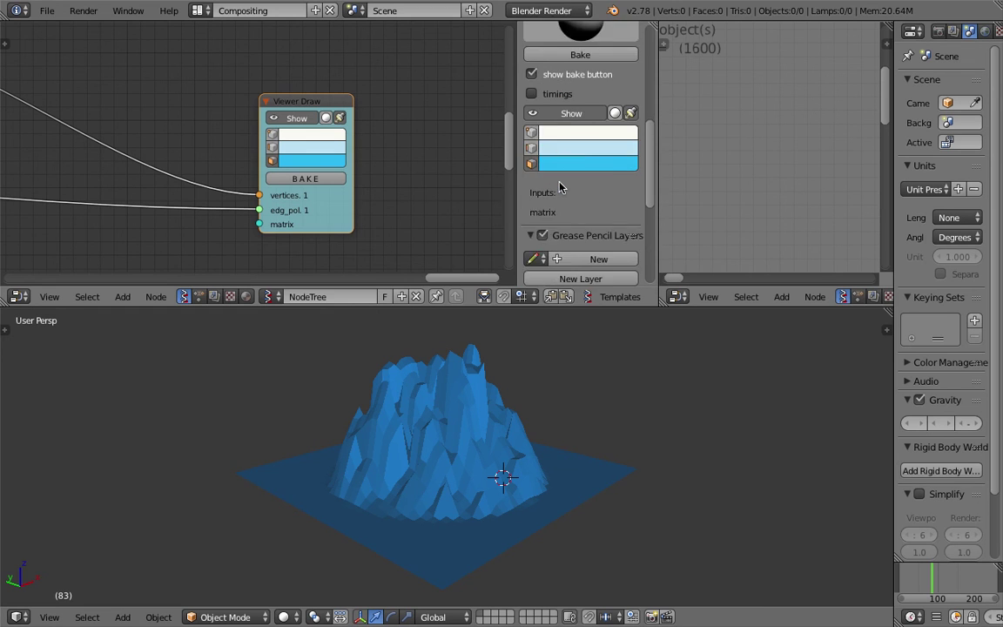
{"action": "scroll", "coordinate": [551, 181], "scroll_direction": "up", "scroll_amount": 4}
{"action": "scroll", "coordinate": [551, 181], "scroll_direction": "up", "scroll_amount": 3}
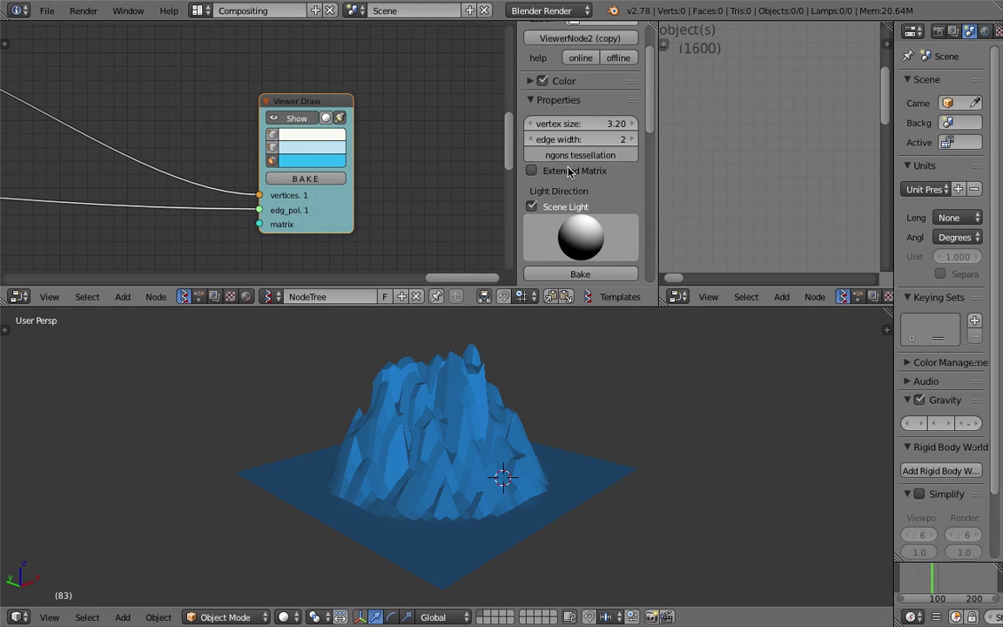
{"action": "scroll", "coordinate": [564, 188], "scroll_direction": "down", "scroll_amount": 1}
{"action": "scroll", "coordinate": [557, 157], "scroll_direction": "up", "scroll_amount": 3}
{"action": "scroll", "coordinate": [553, 131], "scroll_direction": "down", "scroll_amount": 1}
{"action": "scroll", "coordinate": [562, 137], "scroll_direction": "down", "scroll_amount": 12}
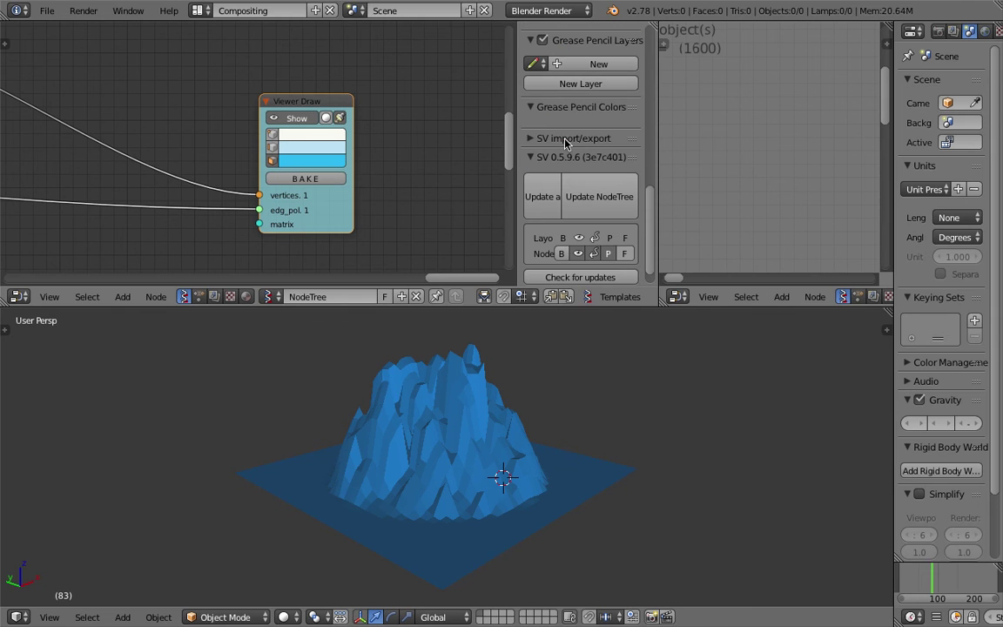
{"action": "left_click", "coordinate": [564, 139]}
{"action": "left_click", "coordinate": [565, 139]}
{"action": "scroll", "coordinate": [561, 137], "scroll_direction": "up", "scroll_amount": 5}
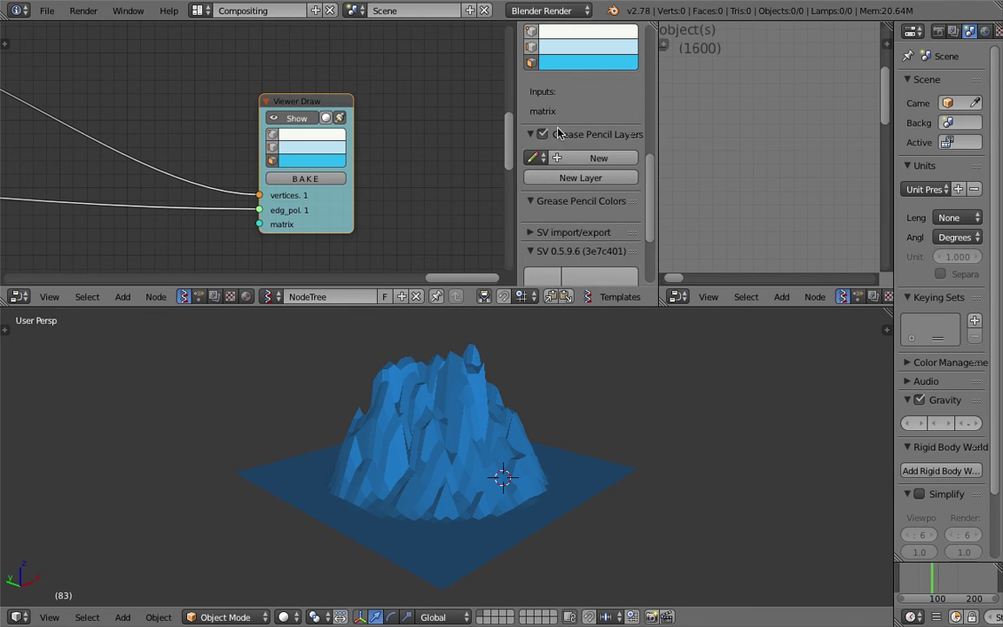
{"action": "scroll", "coordinate": [537, 128], "scroll_direction": "up", "scroll_amount": 2}
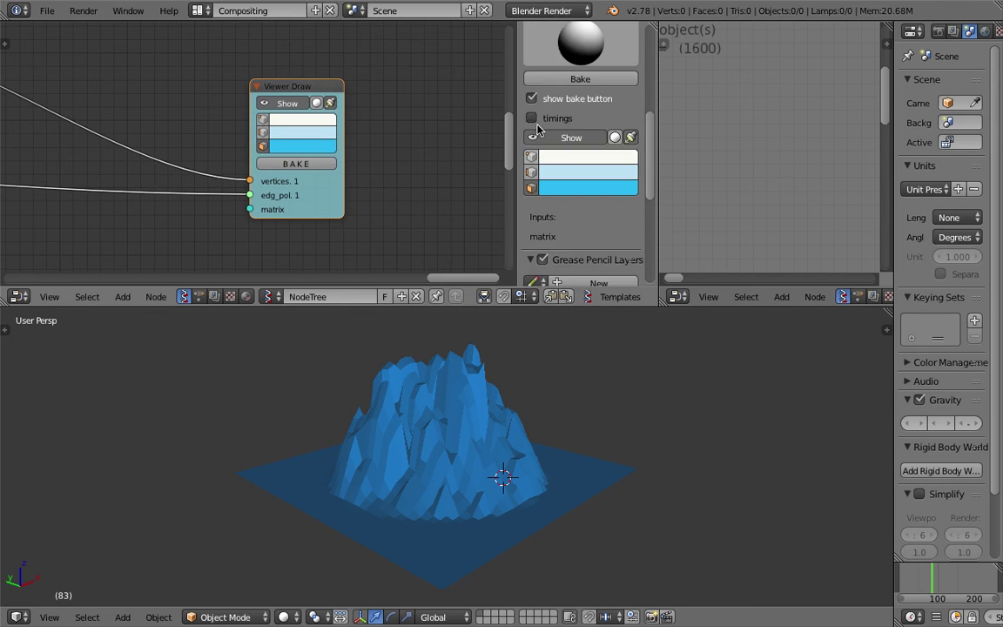
Step: Toggle the Viewer Draw preview's visibility and its face shading off and back on
{"action": "left_click", "coordinate": [558, 137]}
{"action": "left_click", "coordinate": [558, 137]}
{"action": "left_click", "coordinate": [557, 138]}
{"action": "left_click", "coordinate": [558, 138]}
{"action": "left_click_drag", "start_coordinate": [516, 102], "coordinate": [490, 104]}
{"action": "left_click", "coordinate": [317, 103]}
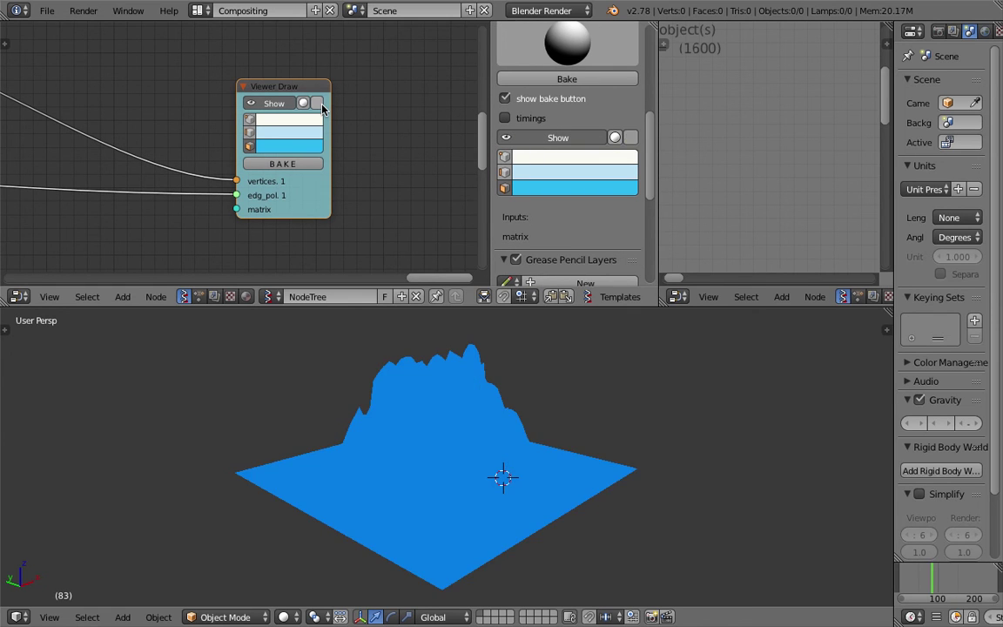
{"action": "left_click", "coordinate": [317, 103]}
{"action": "left_click", "coordinate": [317, 102]}
{"action": "left_click", "coordinate": [316, 103]}
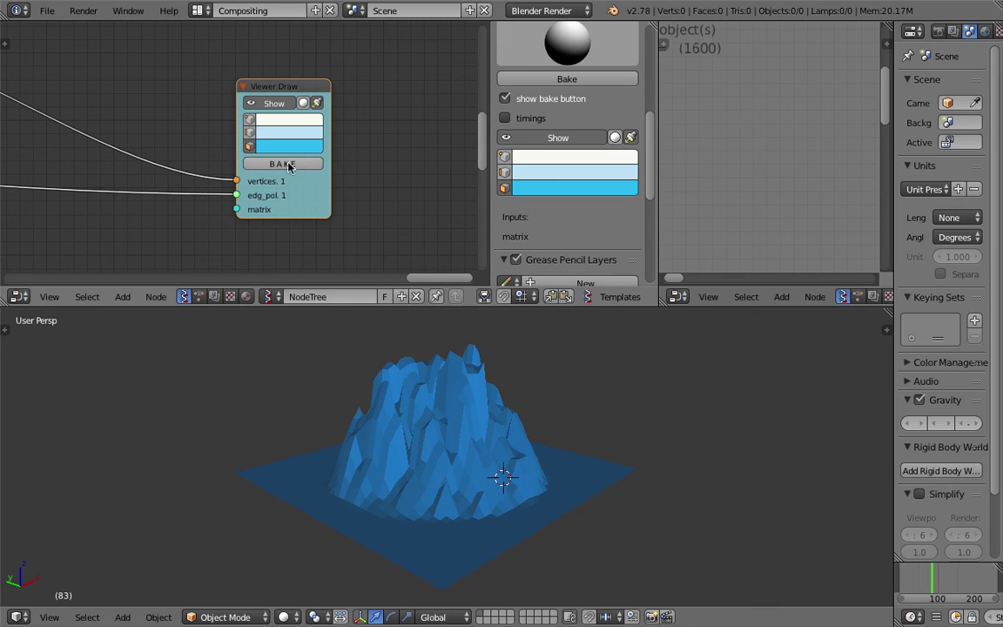
Step: With edges shown in Viewer Draw, bake the terrain to a mesh object and move it beside the preview
{"action": "left_click", "coordinate": [250, 132]}
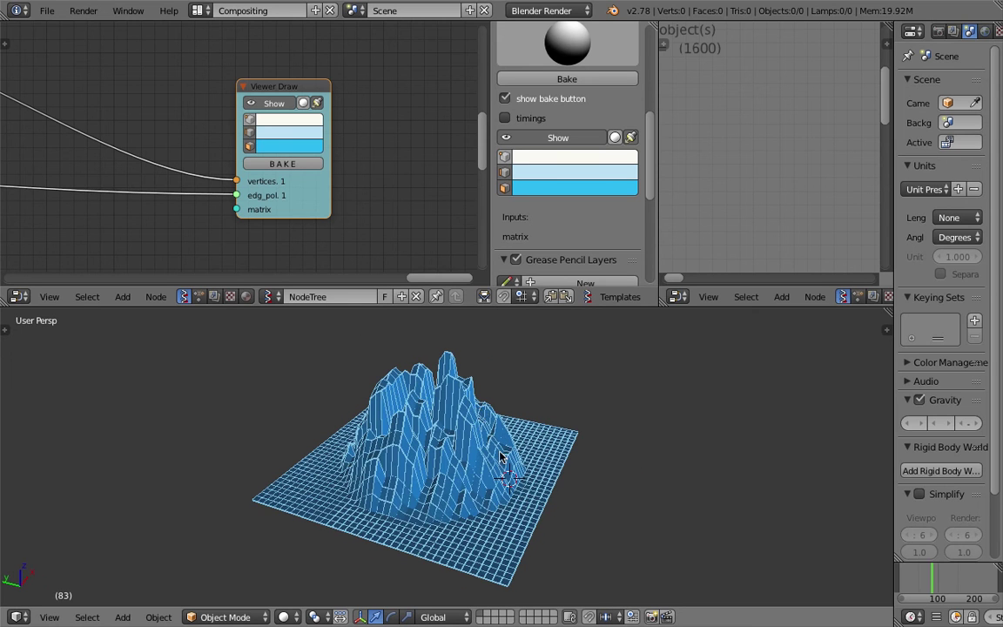
{"action": "left_click", "coordinate": [316, 166]}
{"action": "key", "text": "g"}
{"action": "left_click", "coordinate": [729, 496]}
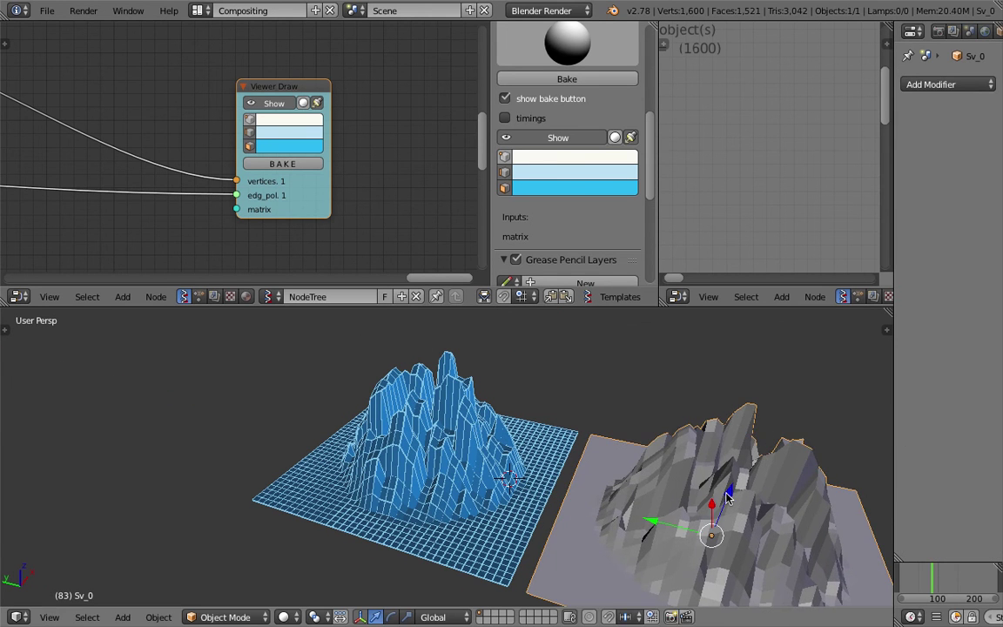
Step: Shade the baked terrain smooth and add a level 2 Subdivision Surface modifier to it
{"action": "key", "text": "space"}
{"action": "type", "text": "smoo"}
{"action": "key", "text": "Return"}
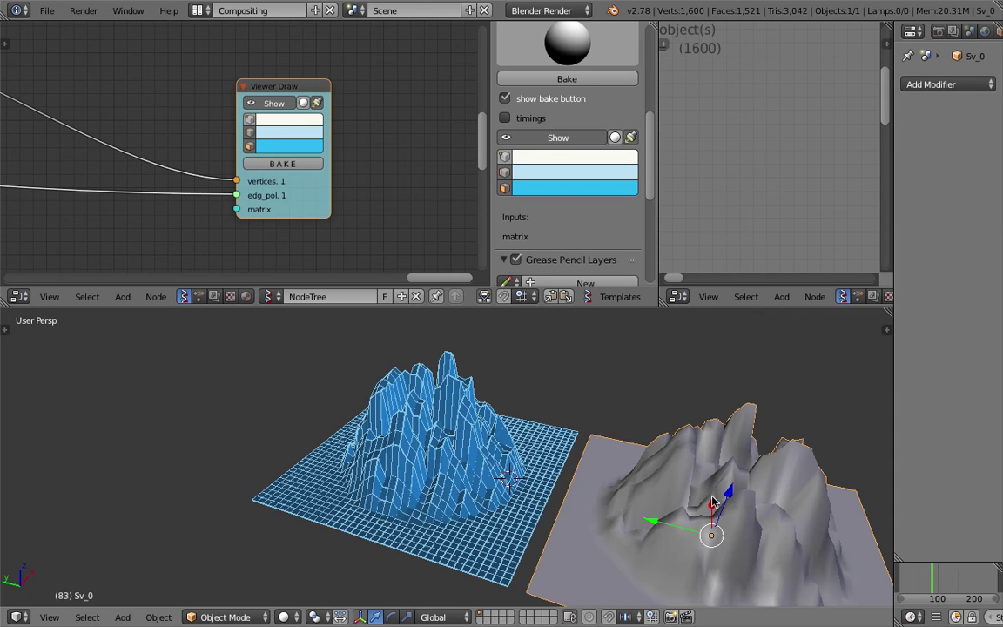
{"action": "key", "text": "ctrl+2"}
{"action": "mouse_move", "coordinate": [649, 443]}
{"action": "middle_mouse_down"}
{"action": "mouse_move", "coordinate": [557, 404]}
{"action": "mouse_move", "coordinate": [441, 456]}
{"action": "mouse_move", "coordinate": [369, 458]}
{"action": "mouse_move", "coordinate": [431, 399]}
{"action": "mouse_move", "coordinate": [631, 409]}
{"action": "mouse_move", "coordinate": [634, 458]}
{"action": "mouse_move", "coordinate": [551, 461]}
{"action": "mouse_move", "coordinate": [609, 436]}
{"action": "middle_mouse_up"}
{"action": "scroll", "coordinate": [233, 194], "scroll_direction": "down", "scroll_amount": 1}
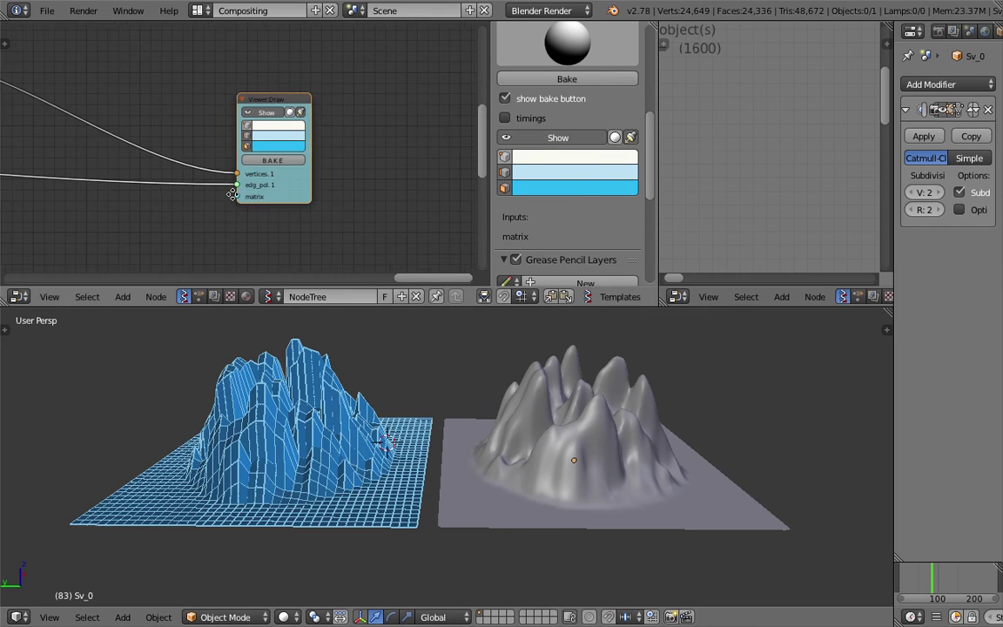
Step: Hide the node properties and delete the text viewer node along with its text output in the second node editor
{"action": "scroll", "coordinate": [232, 194], "scroll_direction": "left", "scroll_amount": 6, "text": "ctrl"}
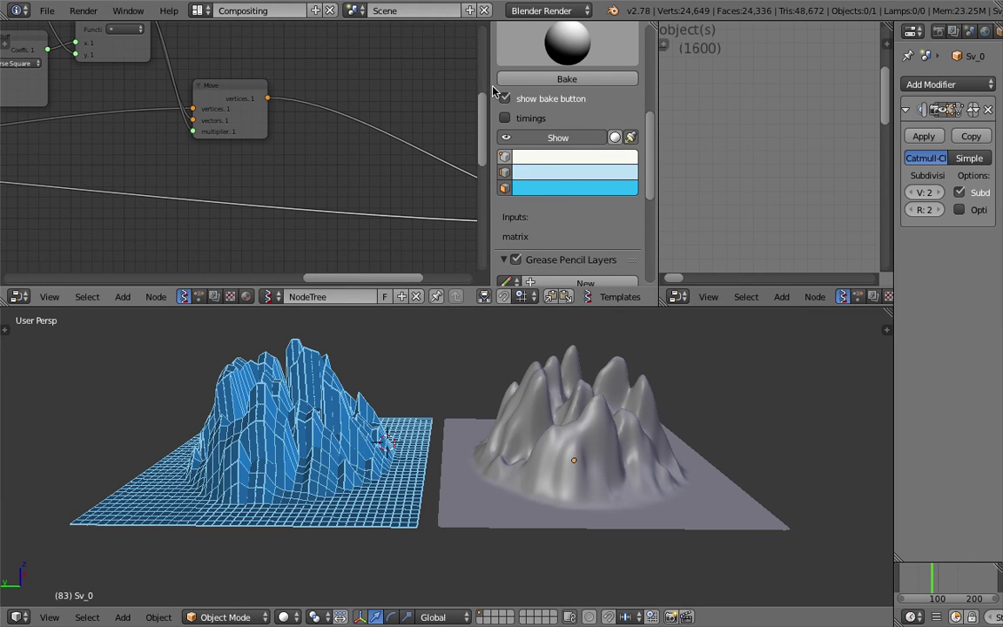
{"action": "key", "text": "n"}
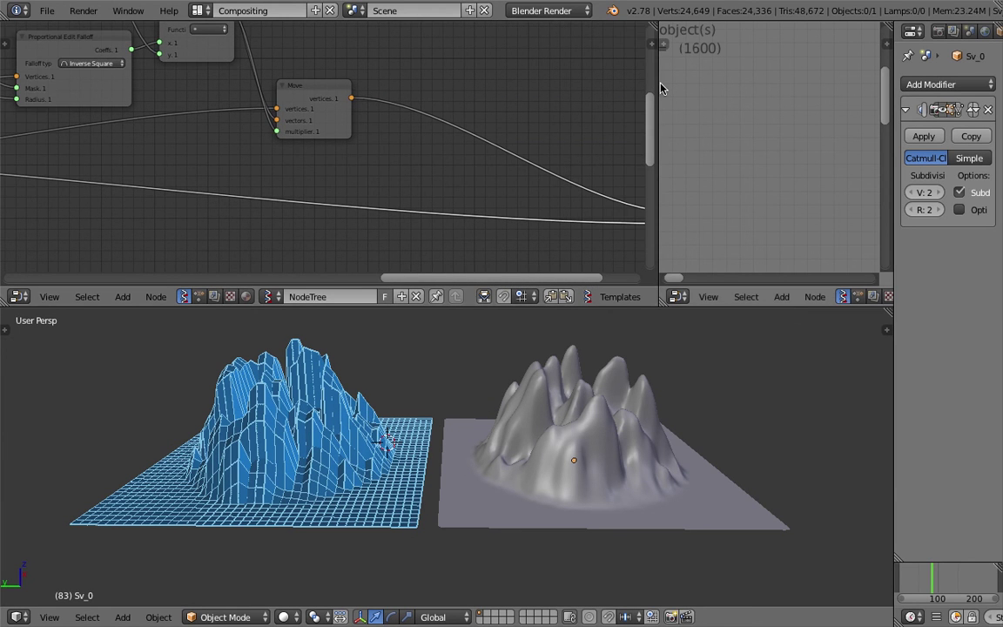
{"action": "scroll", "coordinate": [275, 157], "scroll_direction": "down", "scroll_amount": 4}
{"action": "middle_click_drag", "start_coordinate": [318, 104], "coordinate": [402, 111]}
{"action": "scroll", "coordinate": [402, 111], "scroll_direction": "up", "scroll_amount": 2}
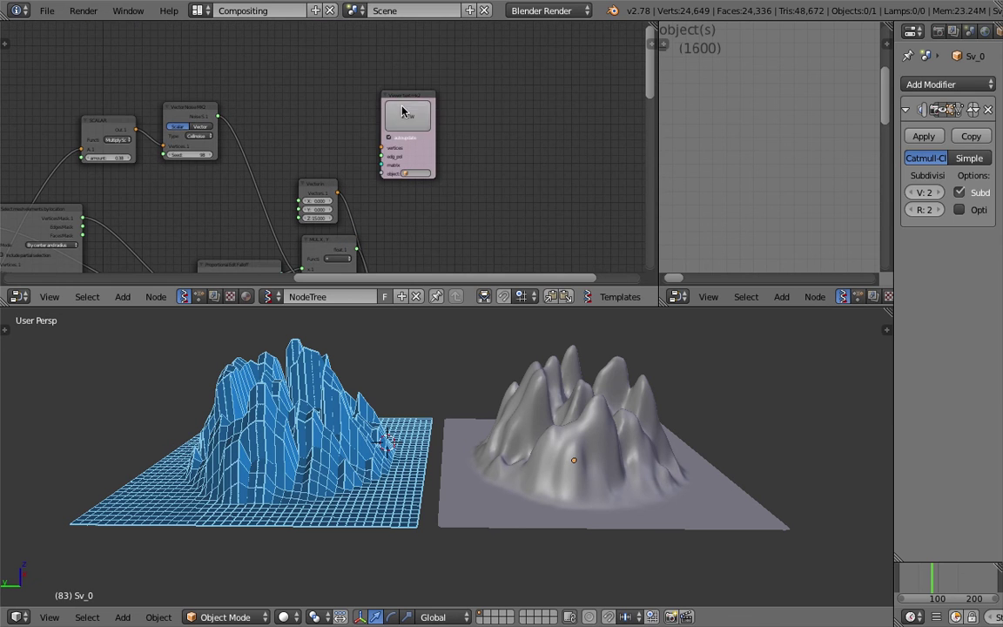
{"action": "key", "text": "x"}
{"action": "middle_click_drag", "start_coordinate": [295, 145], "coordinate": [377, 127]}
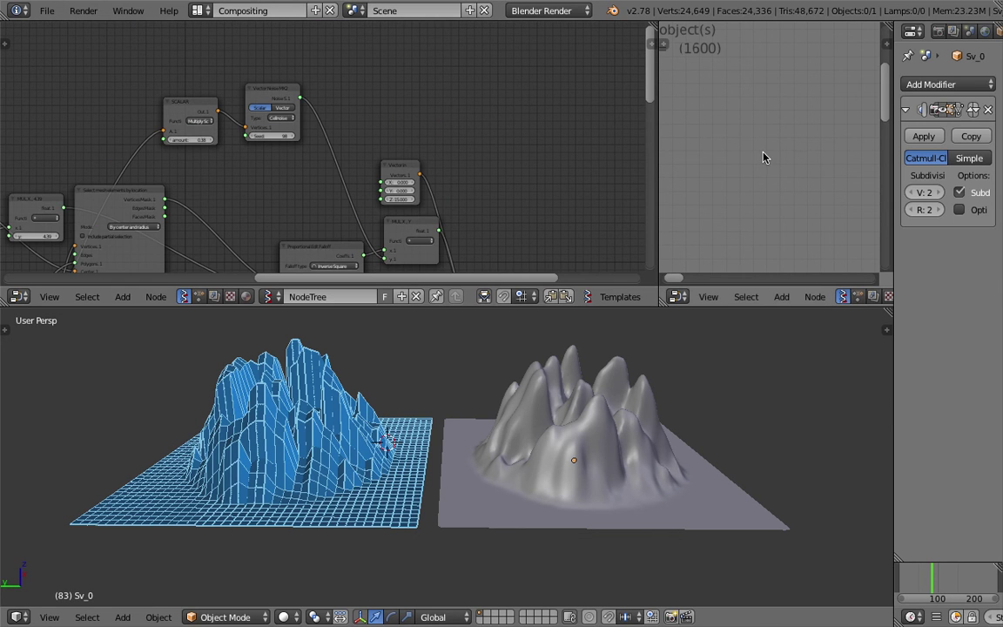
{"action": "key", "text": "x"}
Step: Reposition the Proportional Edit Falloff and Select mesh elements by location nodes to tidy the layout
{"action": "scroll", "coordinate": [315, 157], "scroll_direction": "down", "scroll_amount": 4}
{"action": "middle_click_drag", "start_coordinate": [311, 179], "coordinate": [262, 143]}
{"action": "scroll", "coordinate": [366, 133], "scroll_direction": "up", "scroll_amount": 6}
{"action": "scroll", "coordinate": [381, 134], "scroll_direction": "up", "scroll_amount": 2}
{"action": "left_click_drag", "start_coordinate": [383, 139], "coordinate": [358, 113]}
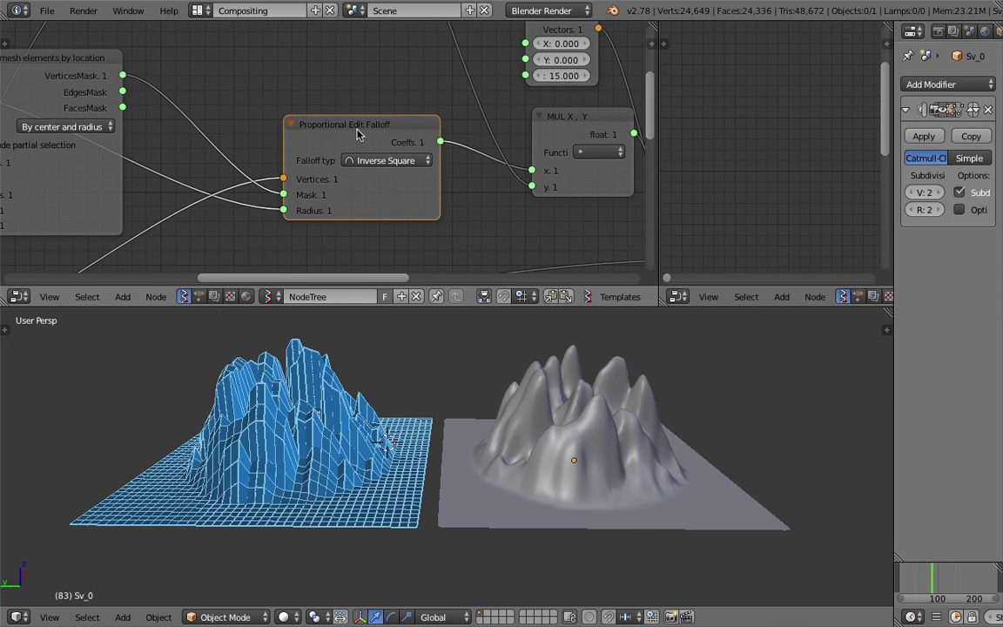
{"action": "scroll", "coordinate": [389, 145], "scroll_direction": "down", "scroll_amount": 1}
{"action": "mouse_move", "coordinate": [224, 100]}
{"action": "left_mouse_down"}
{"action": "mouse_move", "coordinate": [213, 75]}
{"action": "mouse_move", "coordinate": [226, 91]}
{"action": "left_mouse_up"}
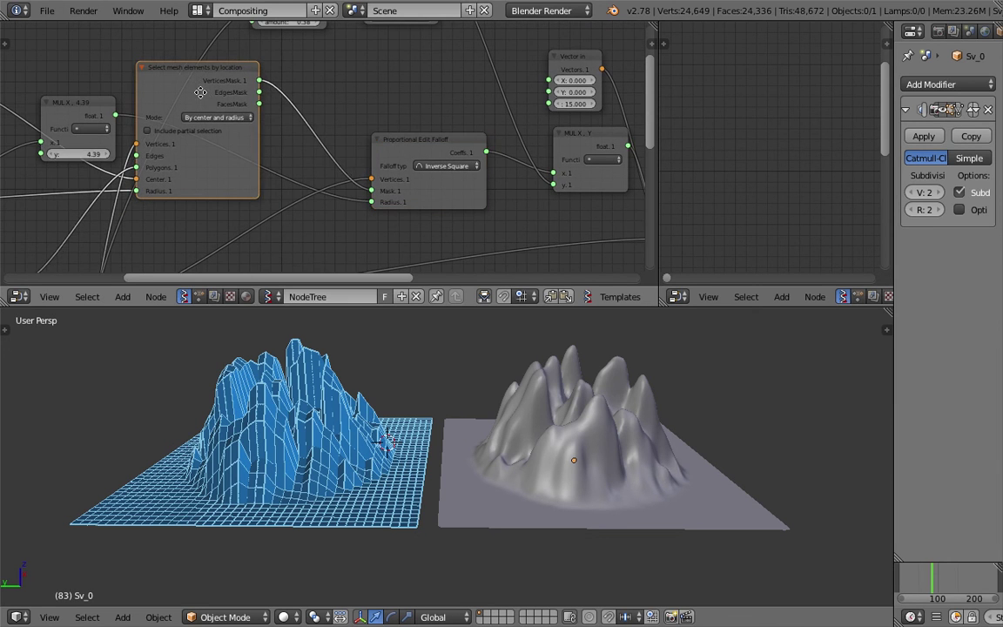
{"action": "scroll", "coordinate": [225, 101], "scroll_direction": "up", "scroll_amount": 2}
{"action": "scroll", "coordinate": [392, 148], "scroll_direction": "down", "scroll_amount": 3}
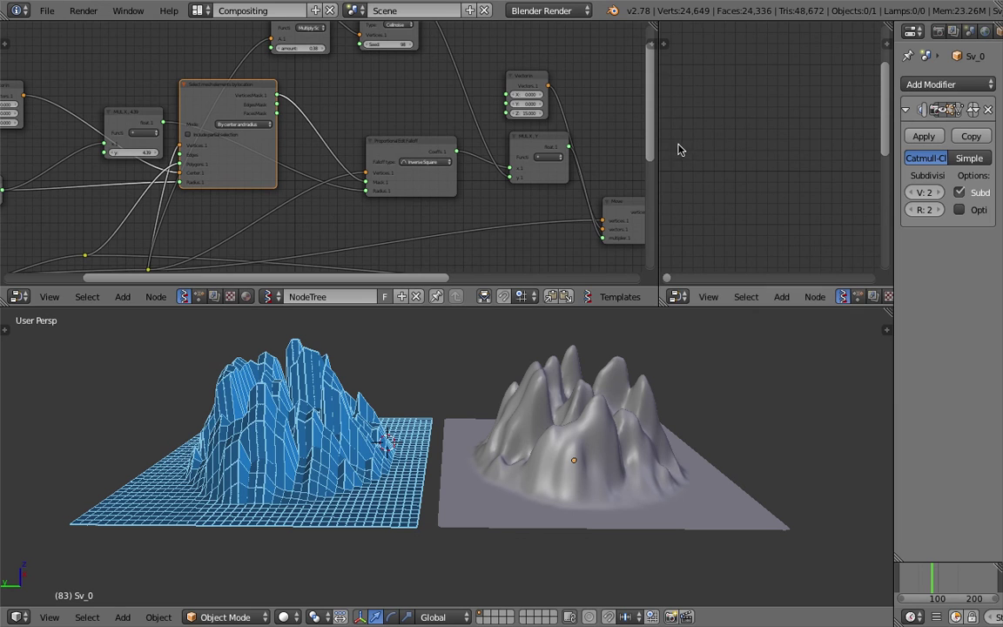
Step: Merge the second node editor into the main one and move the Viewer Draw node closer to the Move node
{"action": "left_click_drag", "start_coordinate": [653, 24], "coordinate": [757, 35]}
{"action": "scroll", "coordinate": [532, 155], "scroll_direction": "down", "scroll_amount": 3}
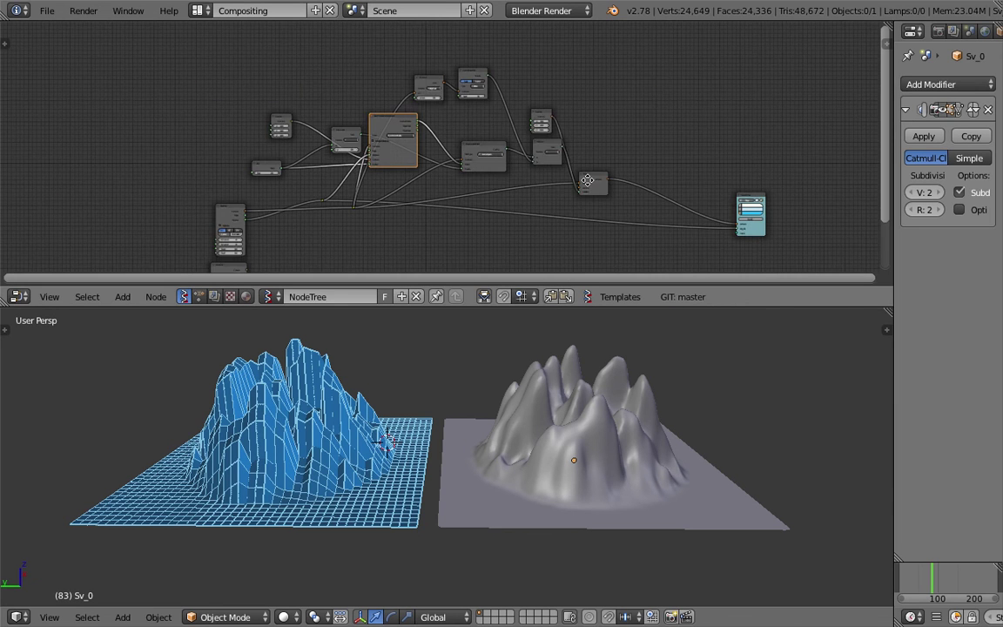
{"action": "scroll", "coordinate": [533, 155], "scroll_direction": "up", "scroll_amount": 1}
{"action": "left_click_drag", "start_coordinate": [683, 165], "coordinate": [572, 162]}
Step: Delete the unused, unconnected grid generator node below the Plane node
{"action": "scroll", "coordinate": [282, 136], "scroll_direction": "up", "scroll_amount": 2}
{"action": "scroll", "coordinate": [118, 192], "scroll_direction": "up", "scroll_amount": 2}
{"action": "left_click_drag", "start_coordinate": [118, 192], "coordinate": [211, 161]}
{"action": "scroll", "coordinate": [211, 161], "scroll_direction": "up", "scroll_amount": 1}
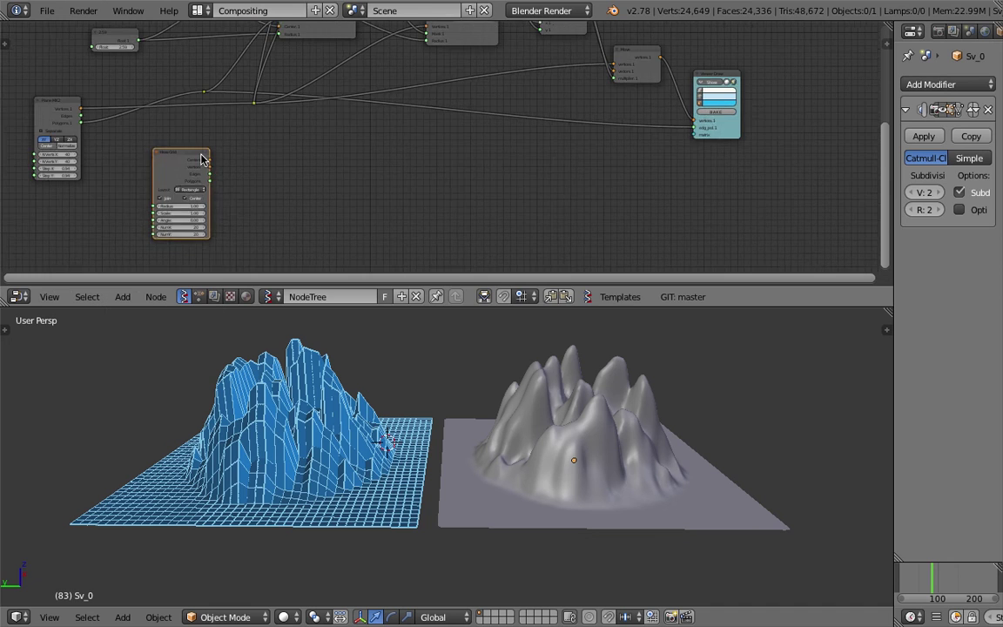
{"action": "key", "text": "x"}
Step: Move the reroute points of the vertices and polygons links close to the Plane node's outputs
{"action": "middle_click_drag", "start_coordinate": [71, 115], "coordinate": [96, 139]}
{"action": "scroll", "coordinate": [372, 179], "scroll_direction": "up", "scroll_amount": 1}
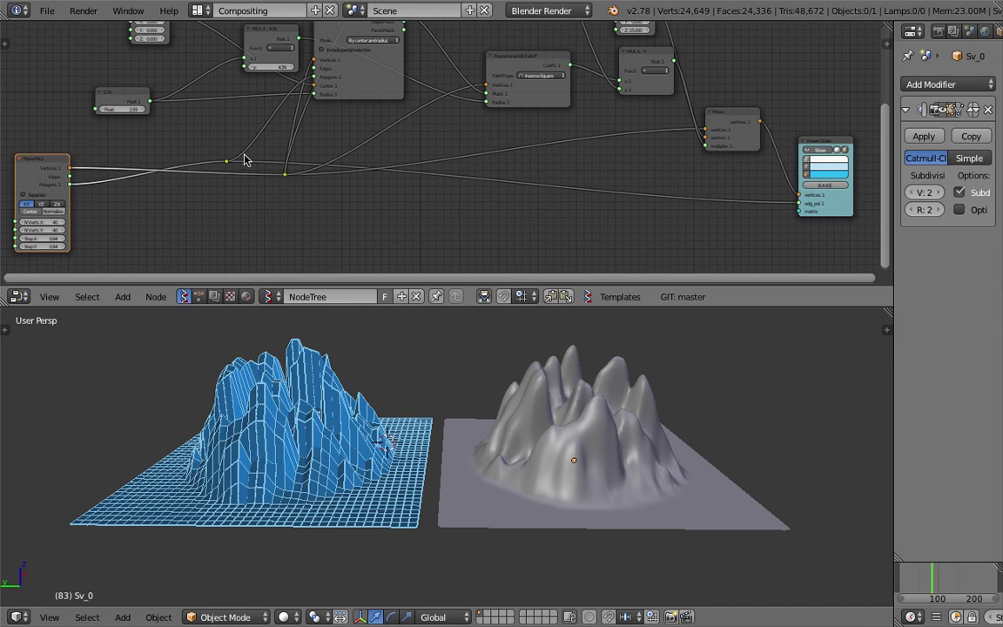
{"action": "right_click_drag", "start_coordinate": [222, 164], "coordinate": [227, 169], "text": "shift"}
{"action": "left_click_drag", "start_coordinate": [226, 169], "coordinate": [179, 198]}
{"action": "left_click_drag", "start_coordinate": [288, 177], "coordinate": [168, 154]}
Step: Show the selected reroute's properties and look over the preview and the baked terrain in the 3D view
{"action": "key", "text": "n"}
{"action": "scroll", "coordinate": [716, 145], "scroll_direction": "down", "scroll_amount": 5}
{"action": "scroll", "coordinate": [790, 146], "scroll_direction": "up", "scroll_amount": 4}
{"action": "scroll", "coordinate": [790, 146], "scroll_direction": "up", "scroll_amount": 3}
{"action": "scroll", "coordinate": [358, 226], "scroll_direction": "down", "scroll_amount": 2}
{"action": "middle_click_drag", "start_coordinate": [509, 462], "coordinate": [712, 442]}
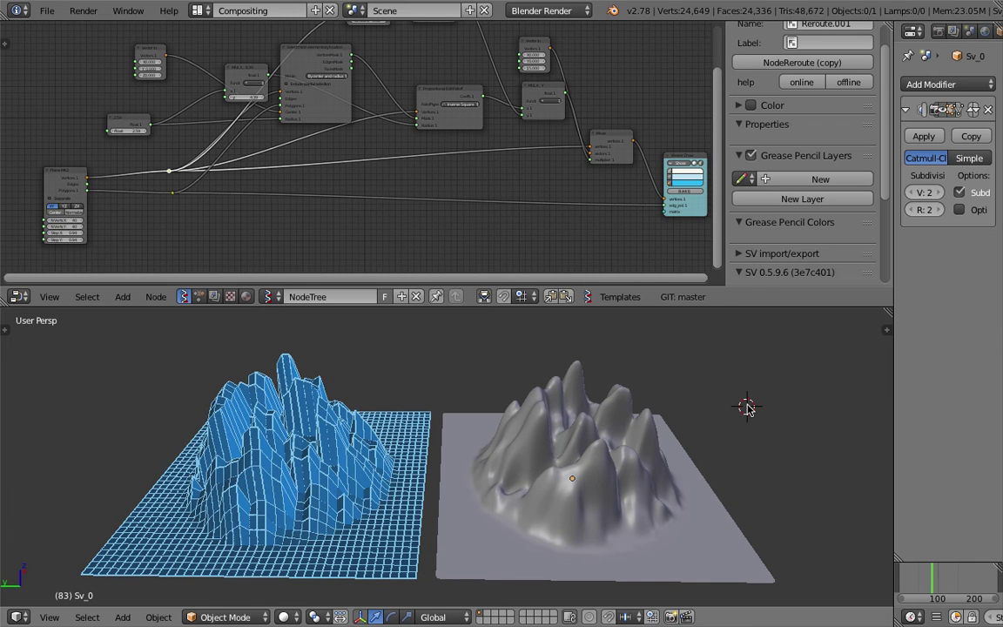